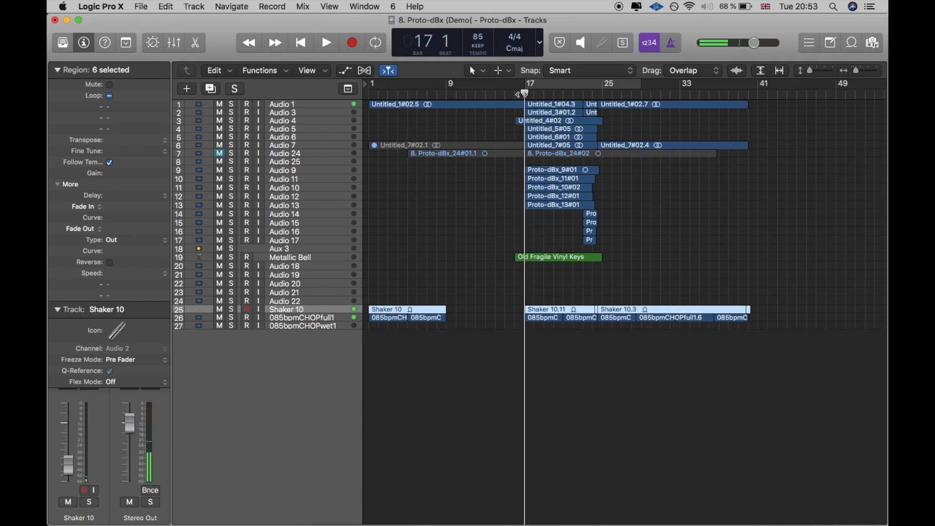
Step: Play the song from bar 17, audition tracks Audio 9 through Audio 17 in solo, and clear their solos
click(518, 94)
key(space)
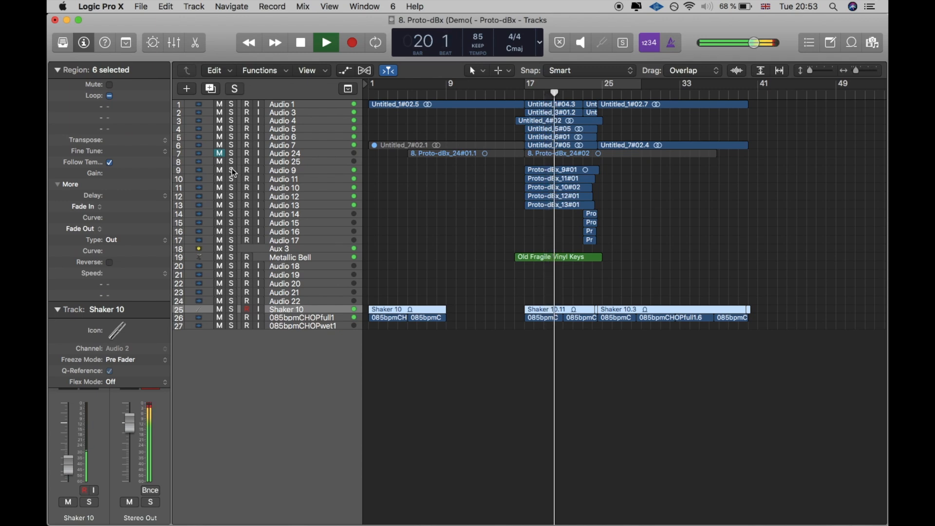
drag(234, 173, 229, 251)
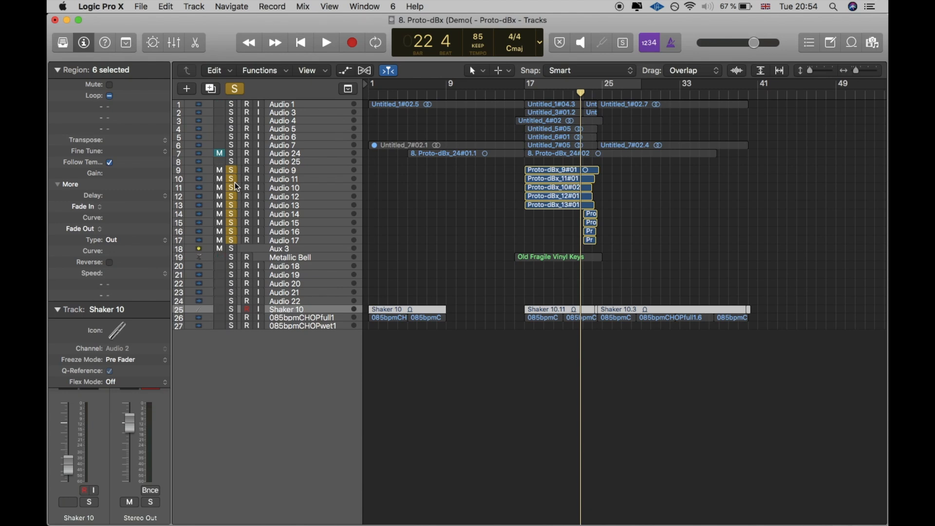
drag(234, 172, 233, 233)
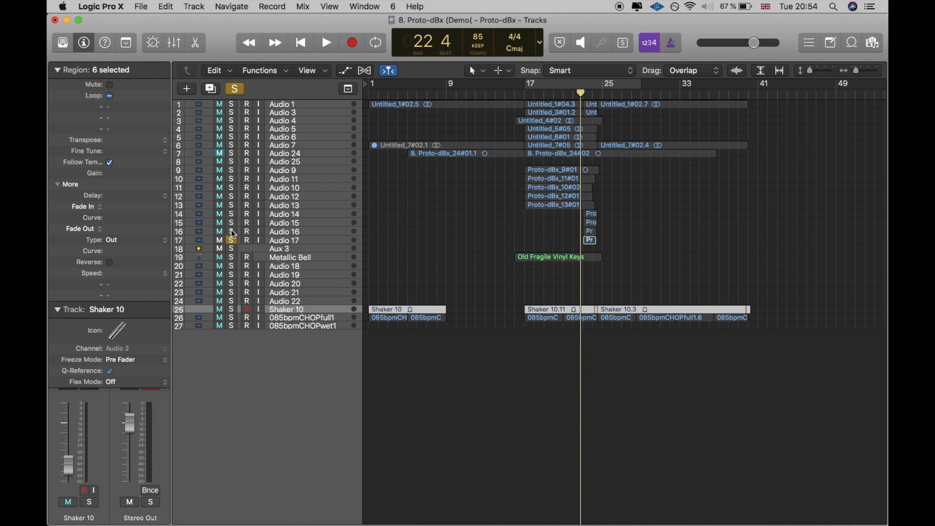
click(233, 241)
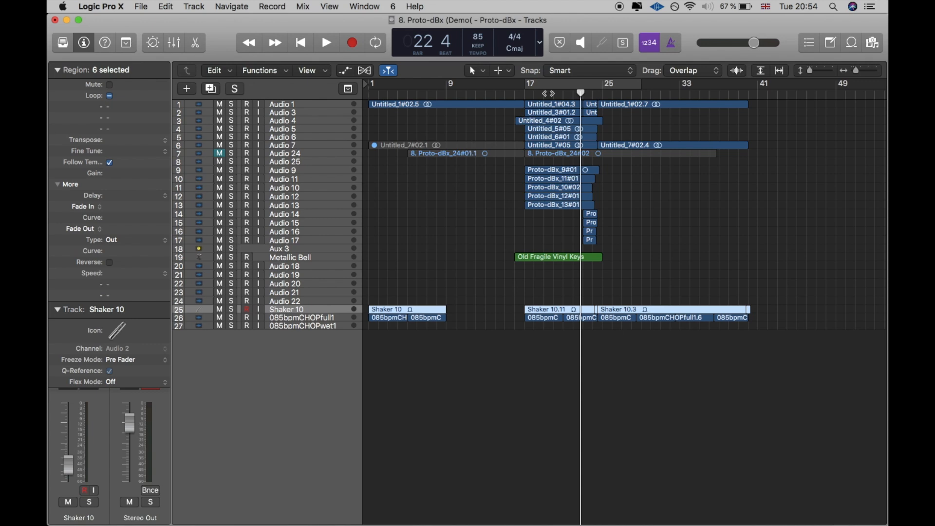
Step: Solo tracks Audio 9 through Audio 17 together with Aux 3 and play them back
drag(232, 171, 230, 246)
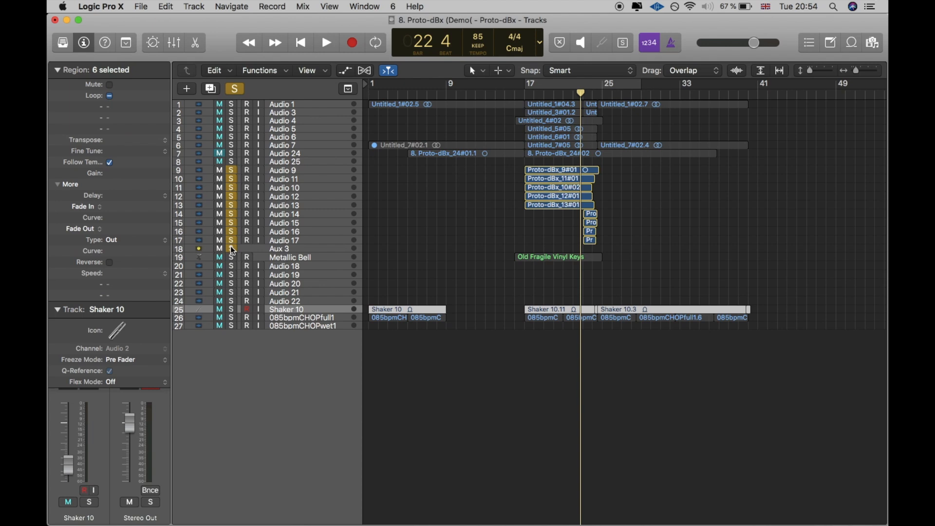
key(space)
click(574, 94)
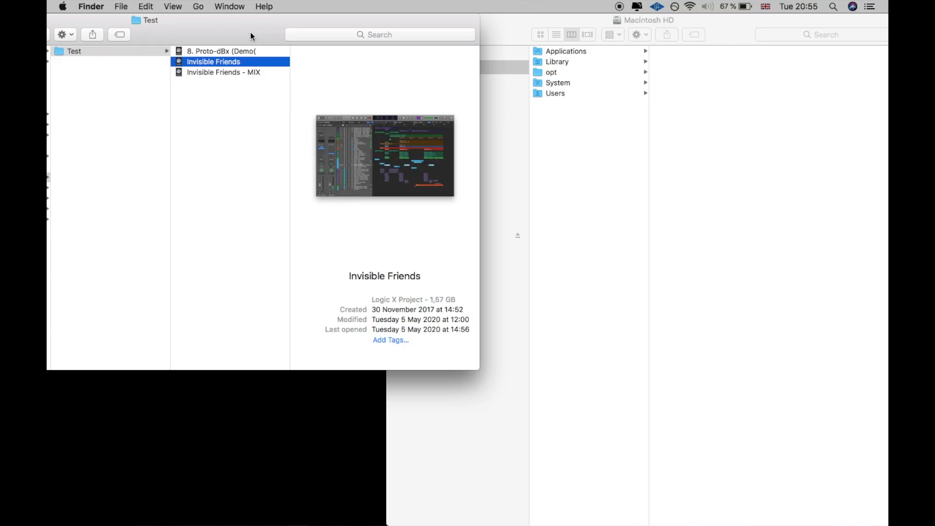
Step: Check the creation date of Invisible Friends in Finder's Test folder and open the project, continuing past the list of unavailable plug-ins
drag(218, 36, 207, 36)
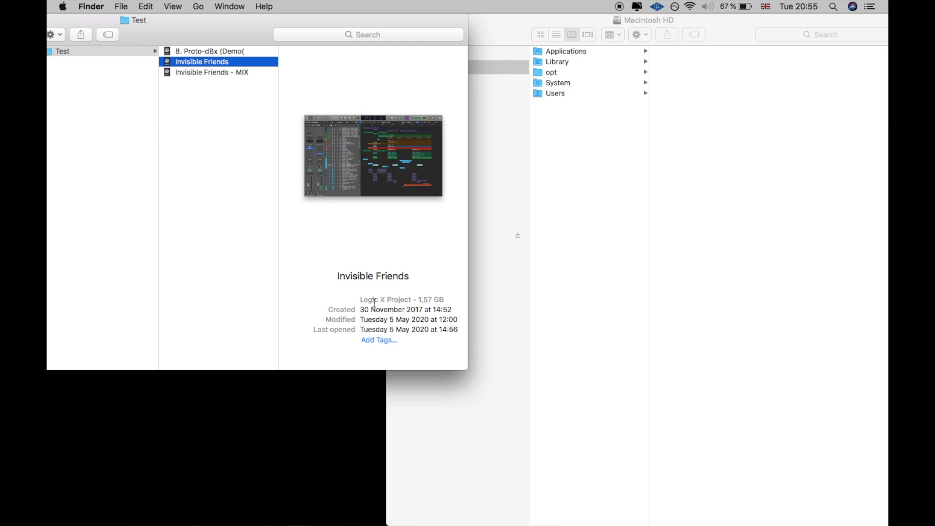
drag(363, 311, 383, 311)
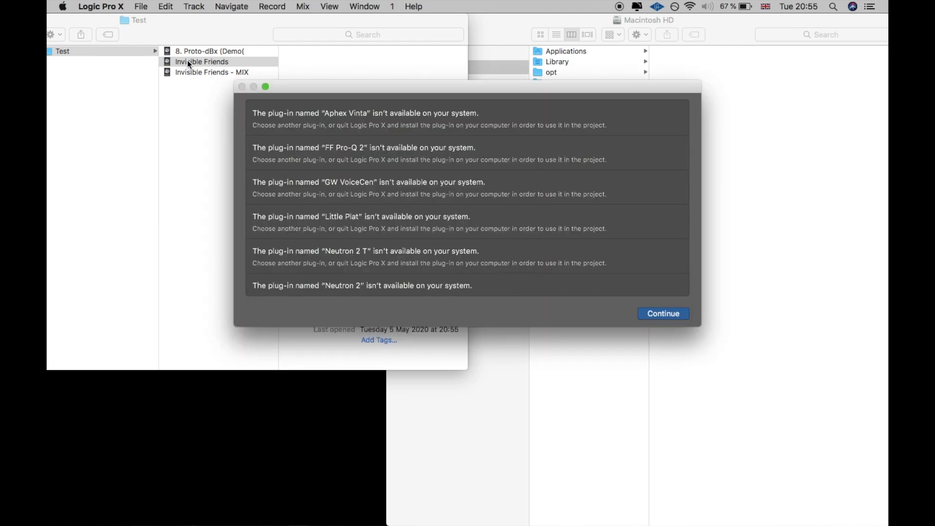
scroll(358, 281, down, 10)
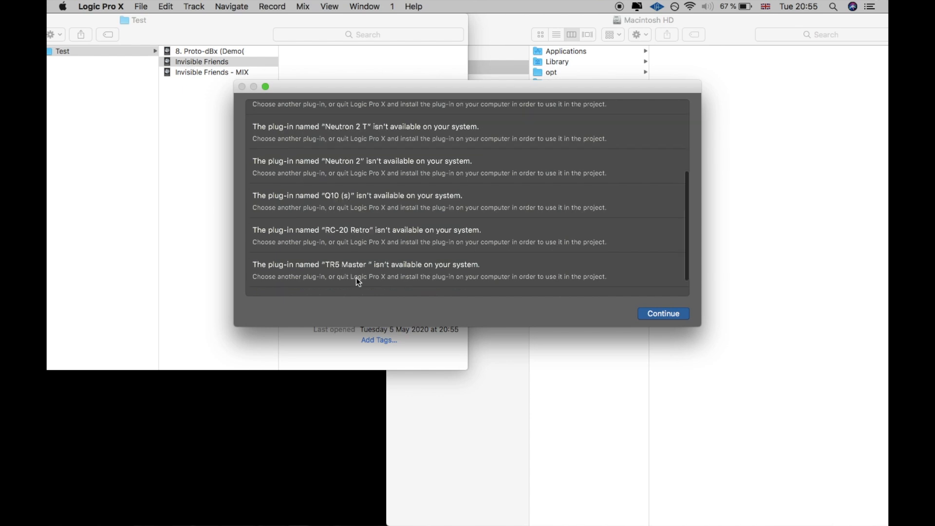
scroll(358, 281, up, 10)
scroll(358, 281, down, 10)
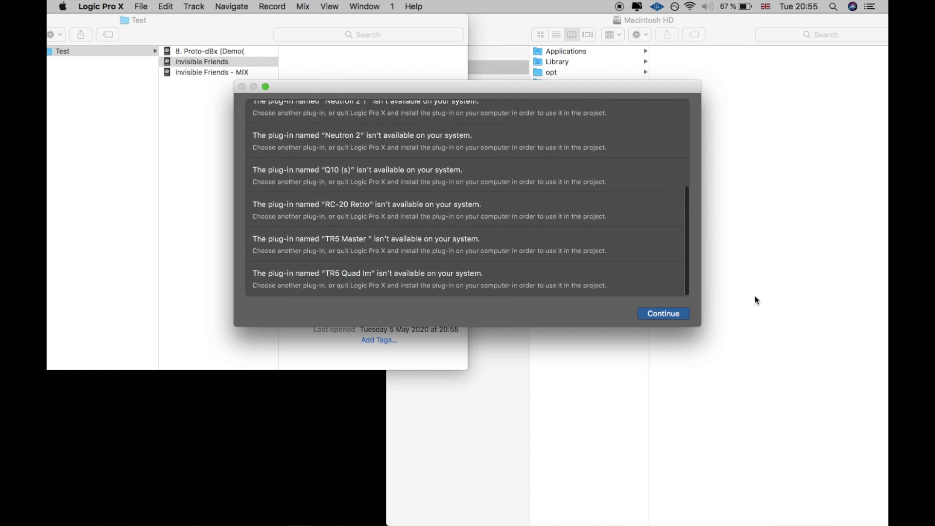
click(681, 313)
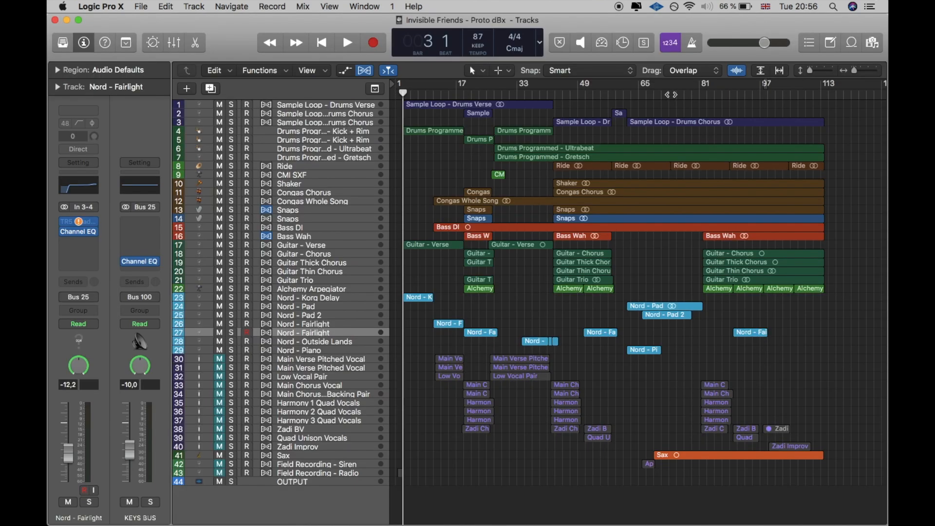
Step: Enlarge the track heights slightly and start playback of the arrangement from bar 4
drag(810, 70, 820, 70)
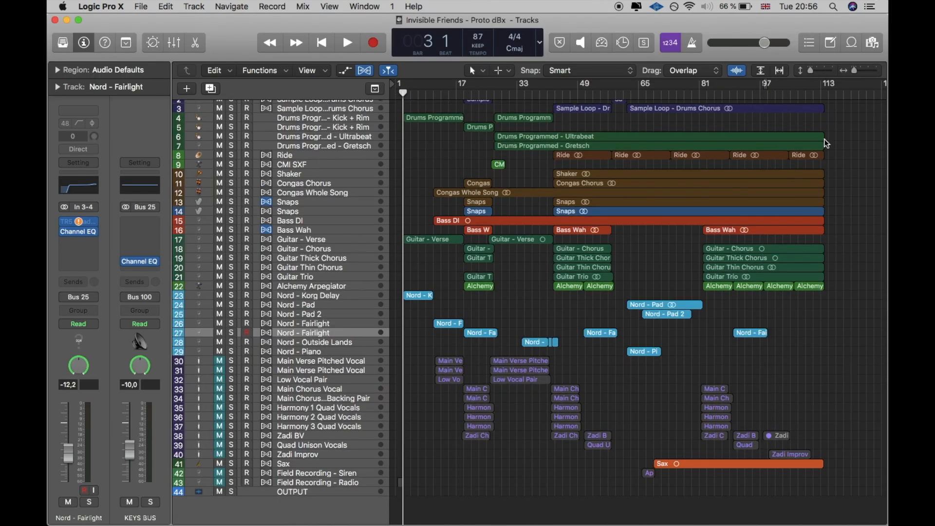
scroll(827, 144, up, 3)
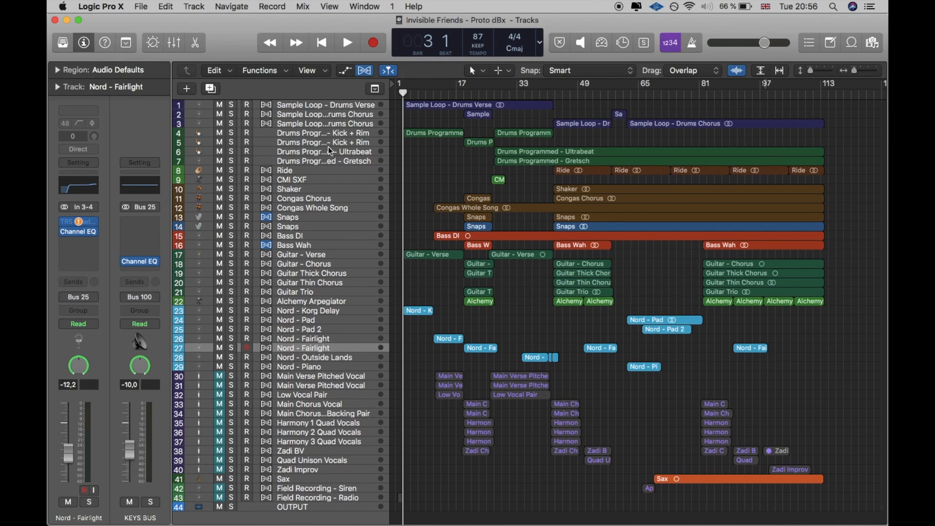
drag(403, 95, 406, 96)
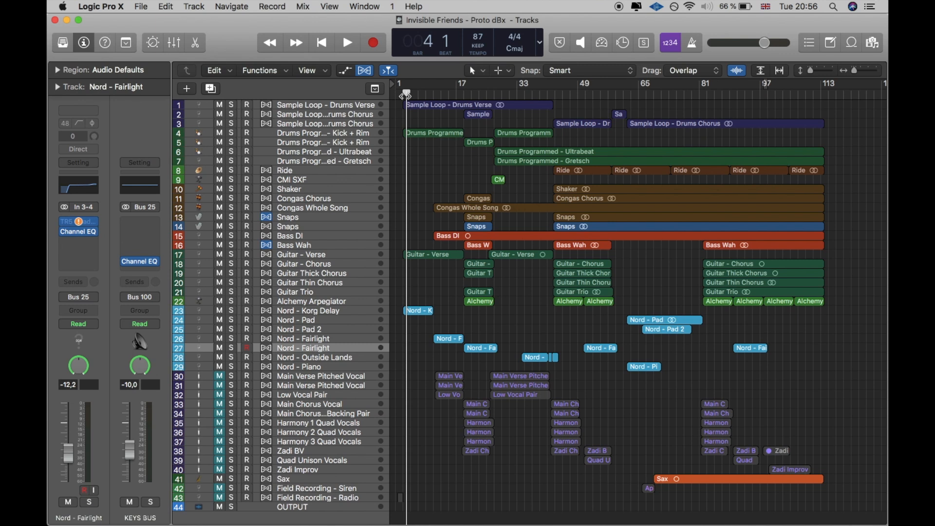
key(space)
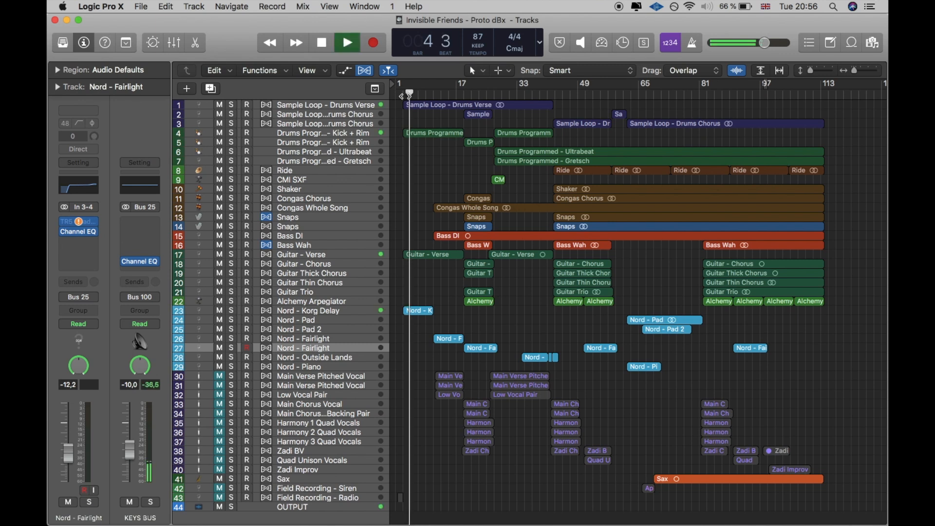
Step: Solo Drums Programmed - Kick + Rim, Sample Loop - Drums Verse, Guitar - Verse and Nord - Korg Delay one after another, restarting playback along the way
click(326, 105)
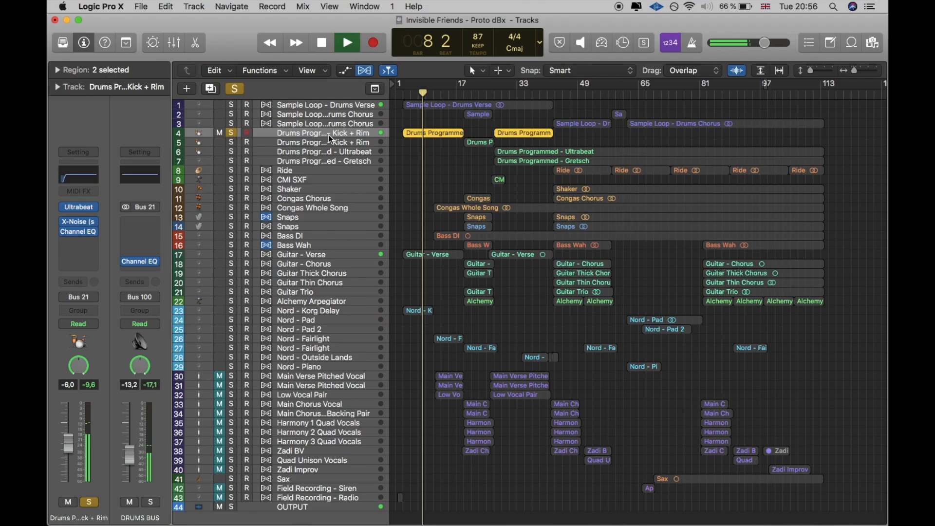
key(XF86AudioRaiseVolume)
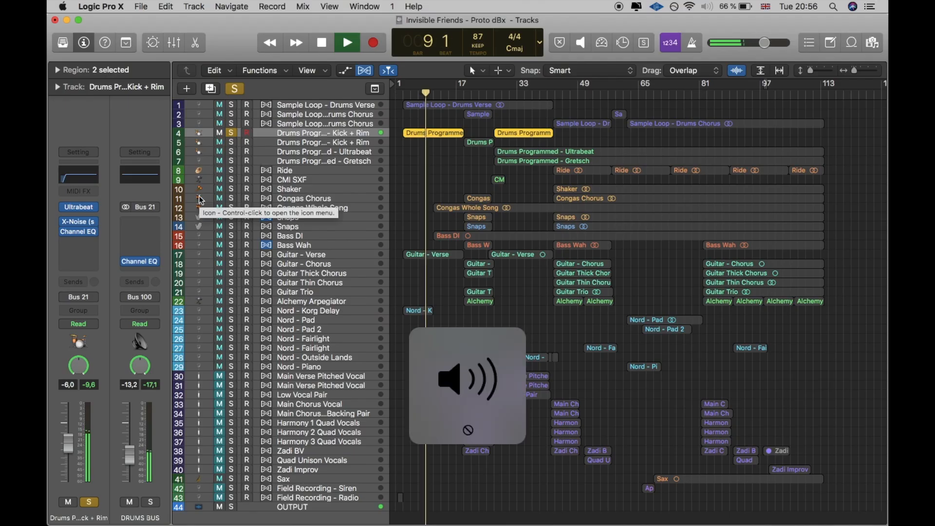
click(231, 105)
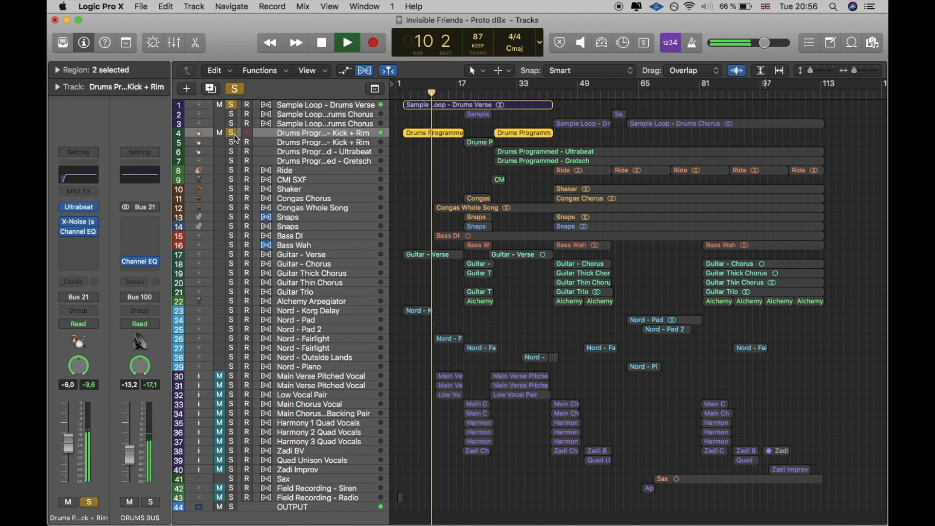
key(space)
key(space)
click(233, 255)
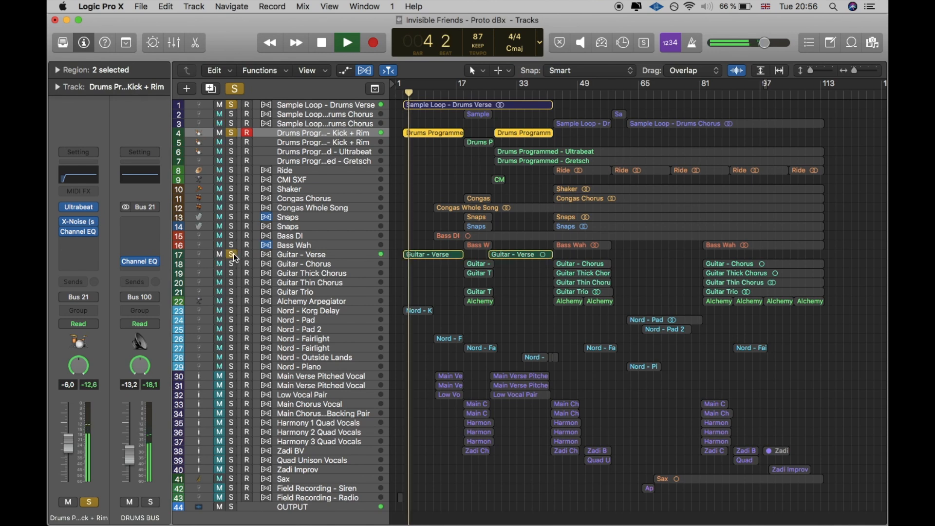
click(232, 310)
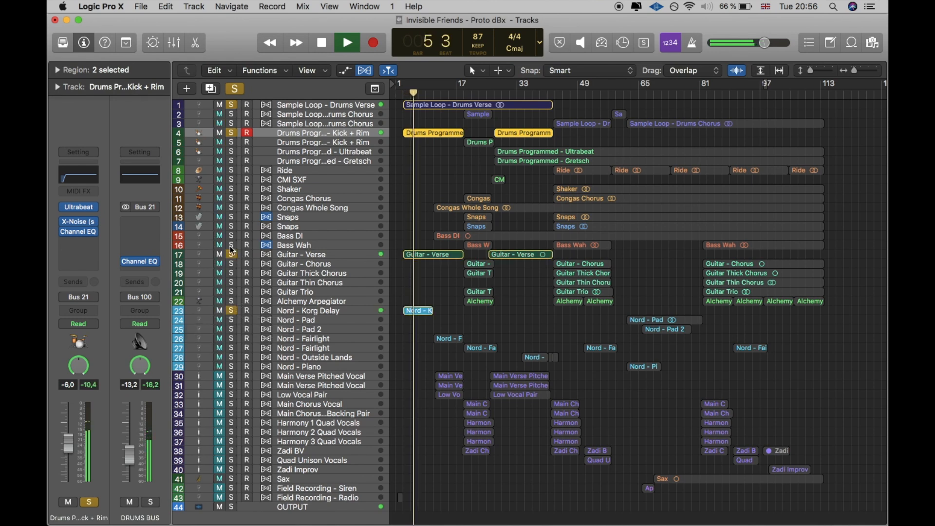
Step: Unsolo the drum and guitar tracks to audition only Nord - Korg Delay, and clear its solo as well
drag(231, 245, 232, 198)
drag(232, 104, 232, 255)
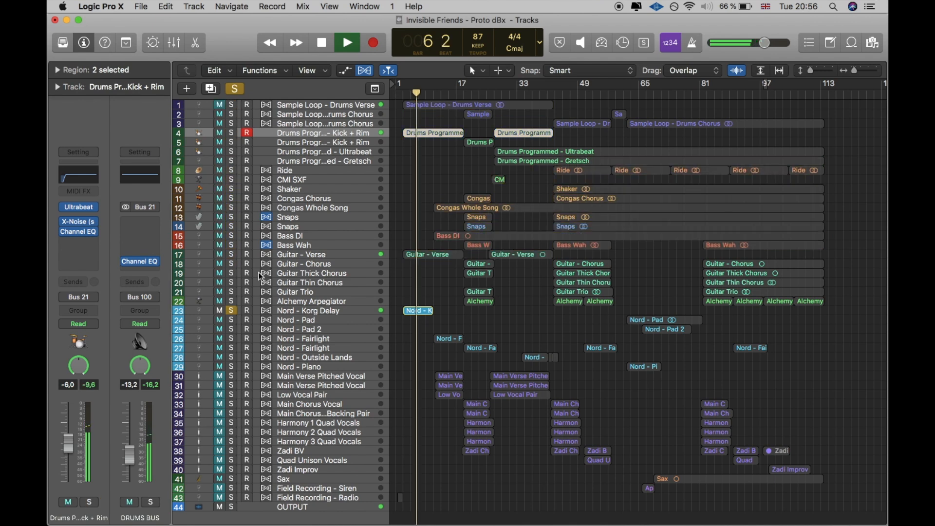
click(304, 312)
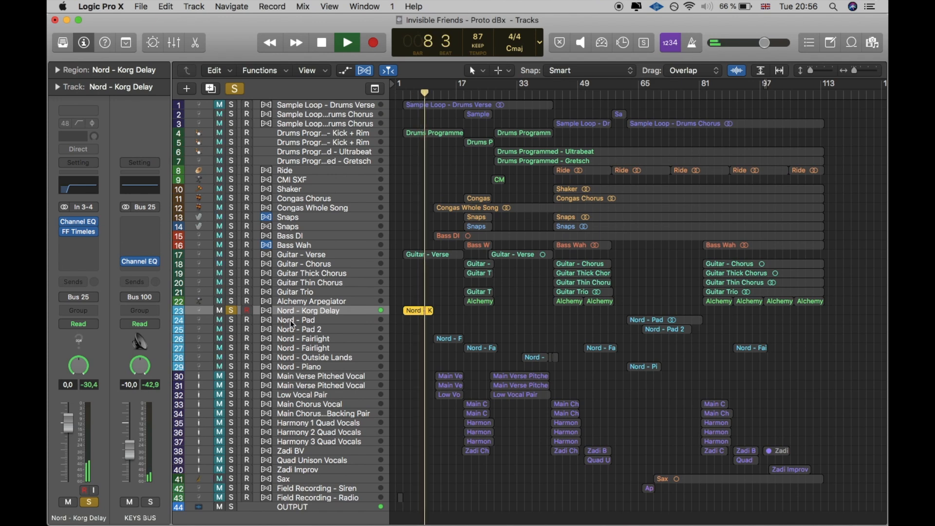
click(233, 311)
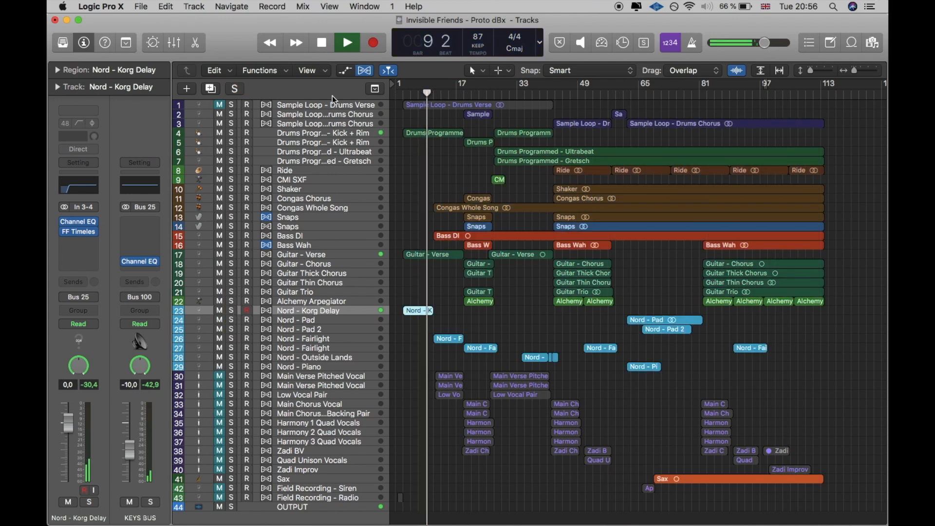
Step: Set the cycle range to bars 11 to 19 and unmute the Sample Loop - Drums Verse track
drag(434, 86, 465, 86)
click(872, 69)
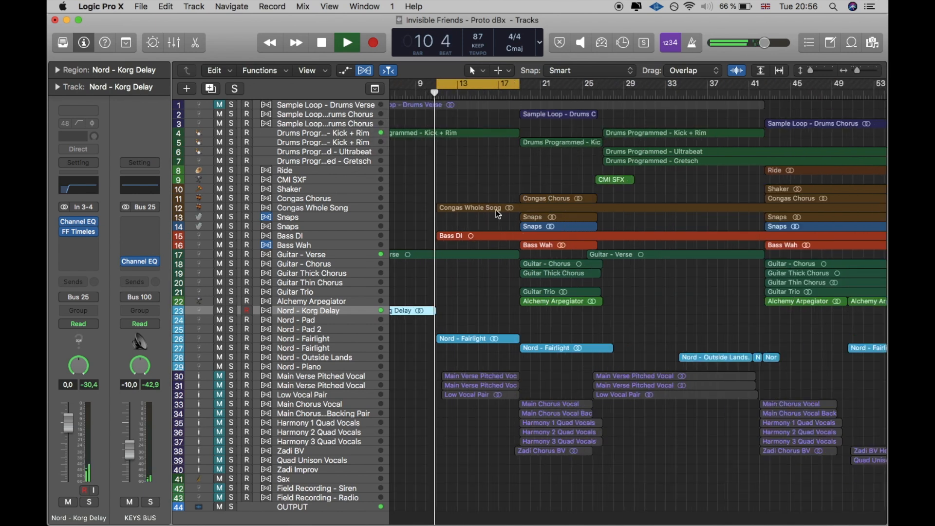
click(219, 105)
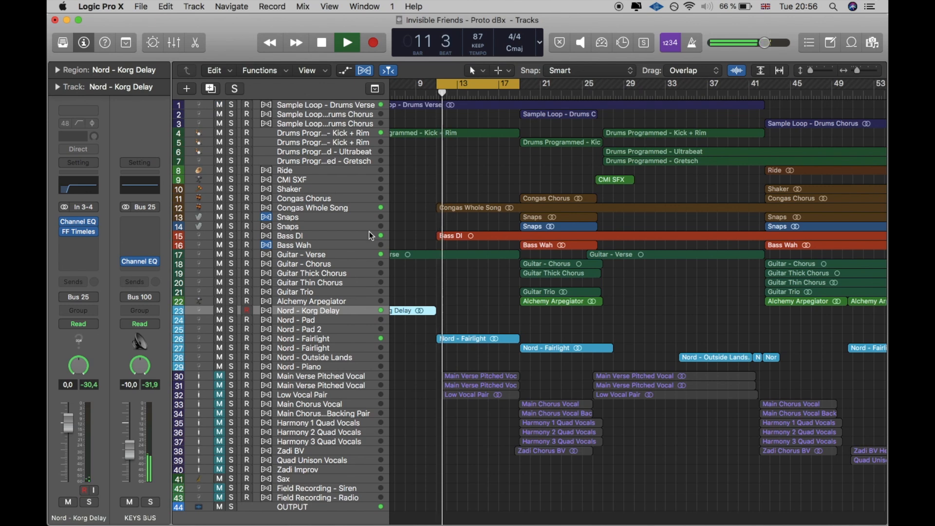
Step: Audition Nord - Fairlight on track 26 in solo, clear the solo, and move the cycle range to bars 19 to 27
click(232, 339)
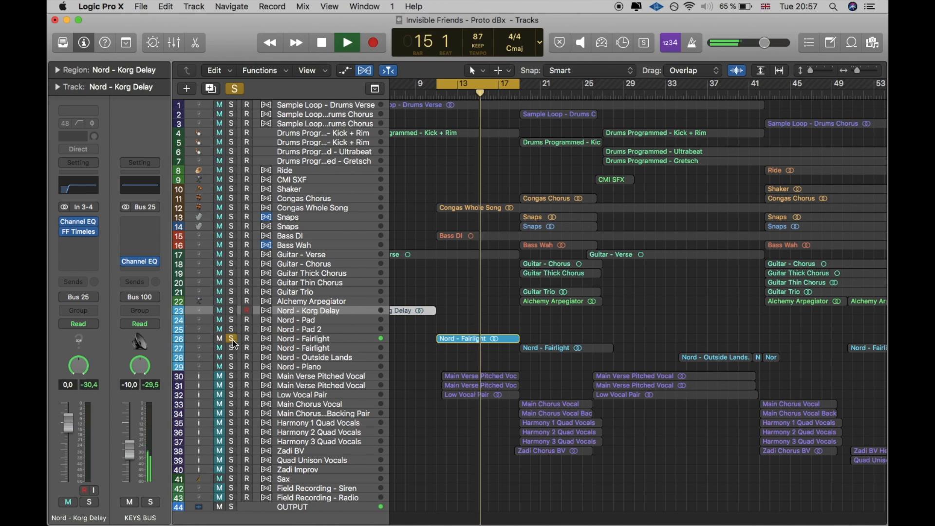
click(233, 340)
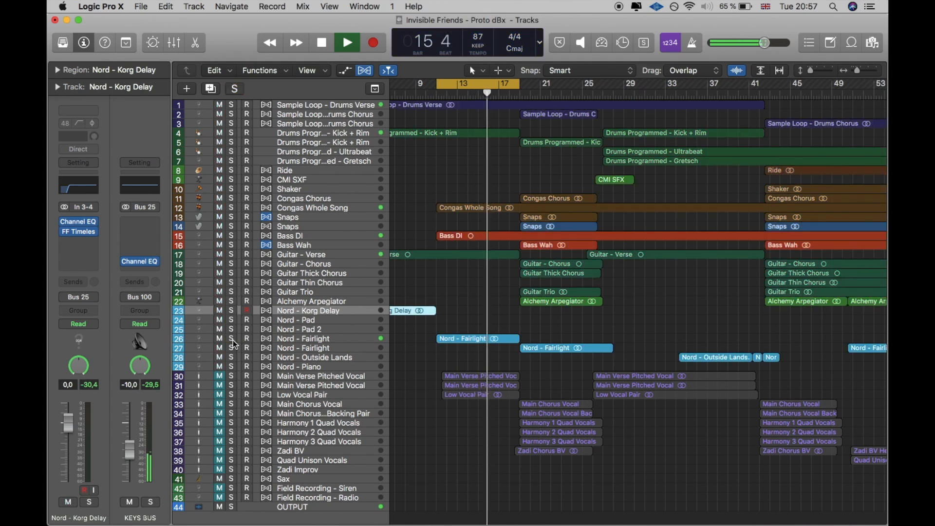
click(491, 82)
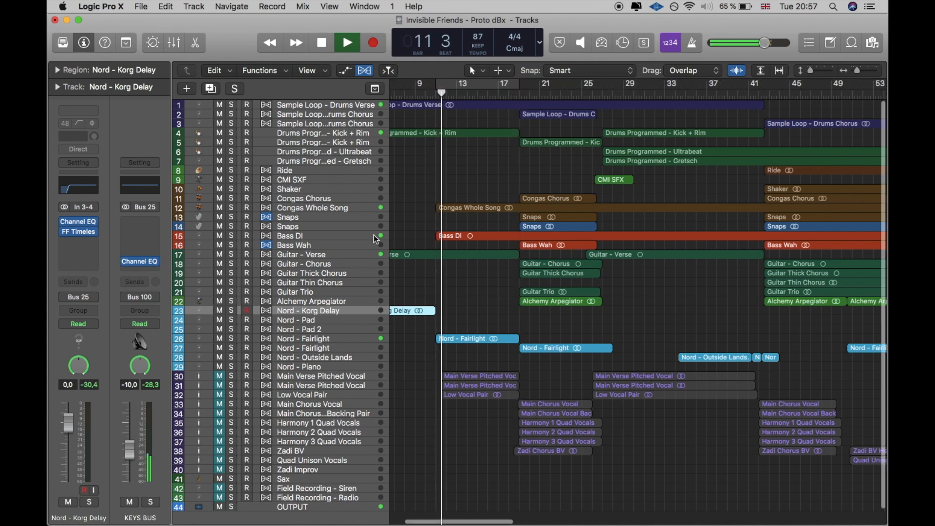
scroll(380, 234, right, 3)
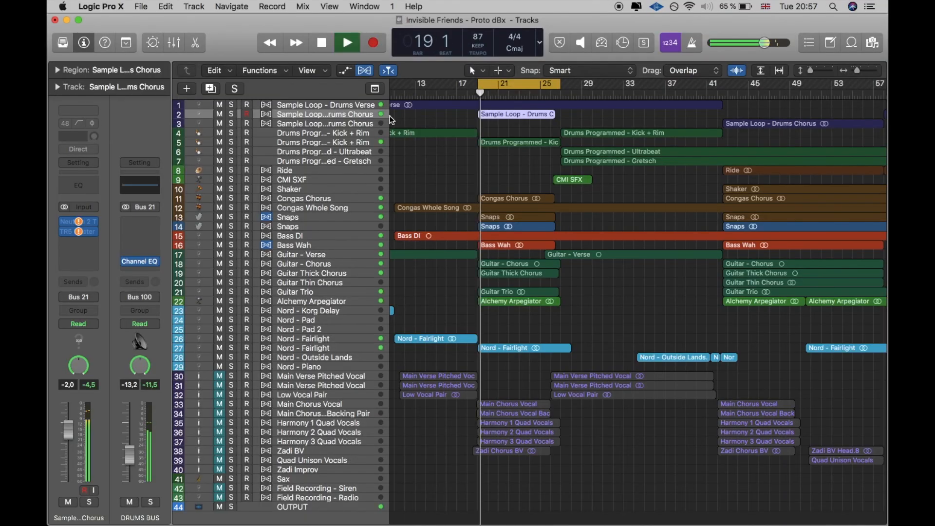
Step: Audition Congas Chorus and Congas Whole Song in solo separately and together, adding both Snaps tracks to the solo
click(231, 199)
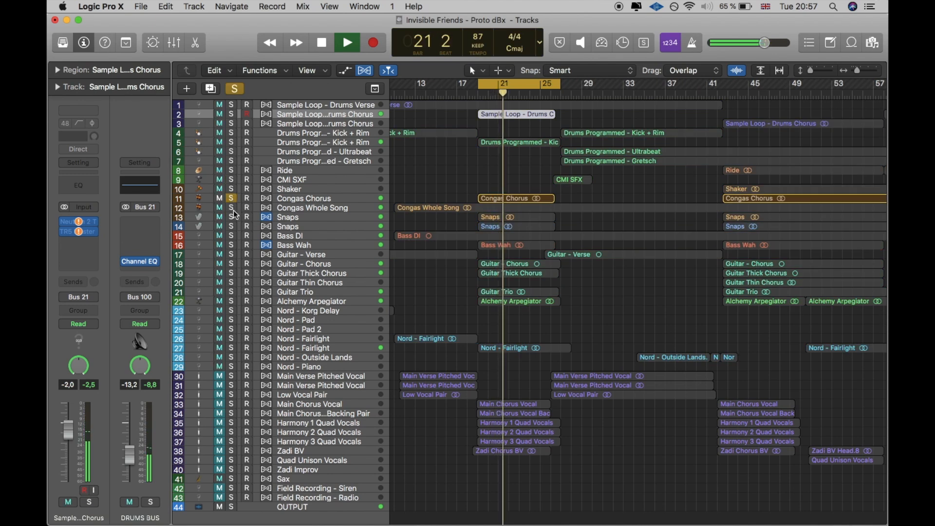
click(230, 208)
click(231, 198)
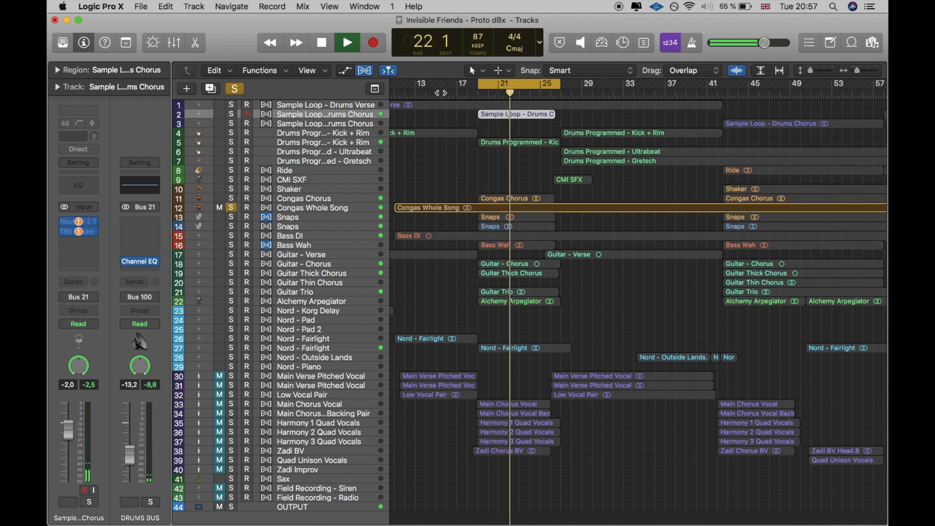
click(231, 198)
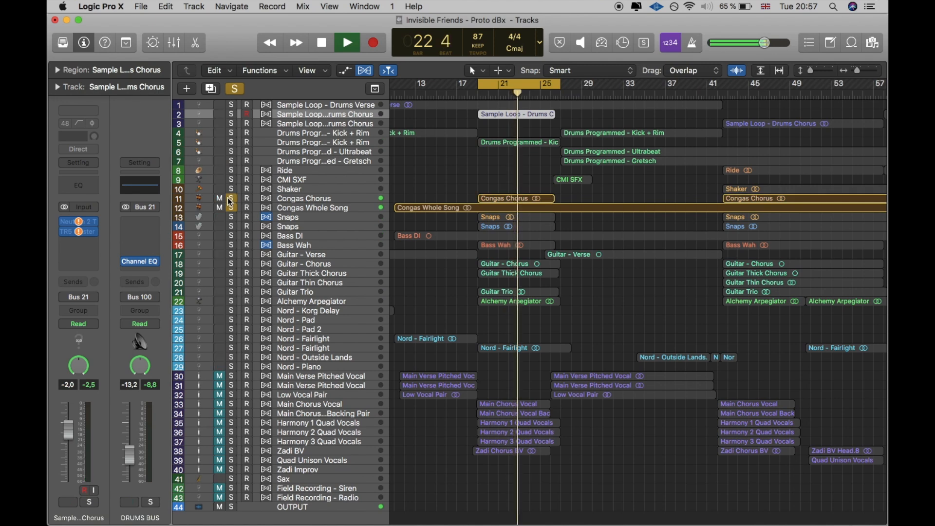
click(233, 217)
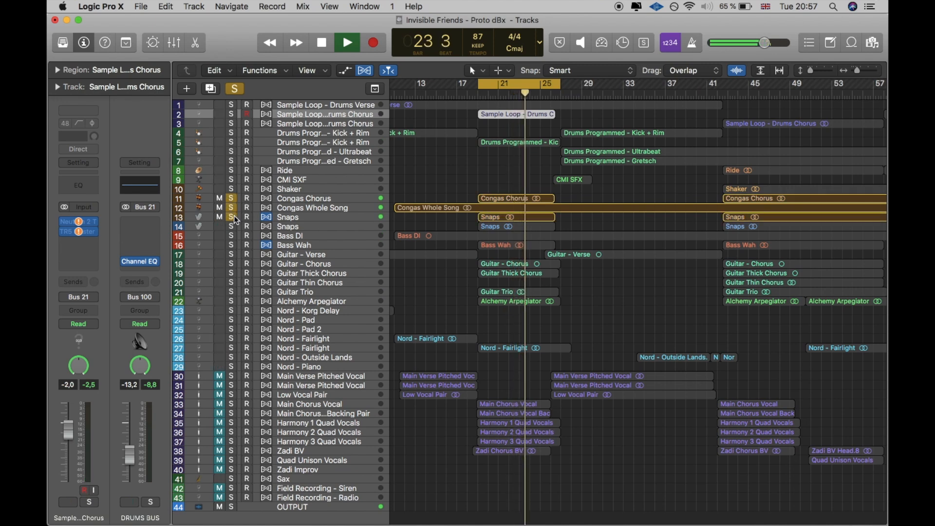
click(236, 226)
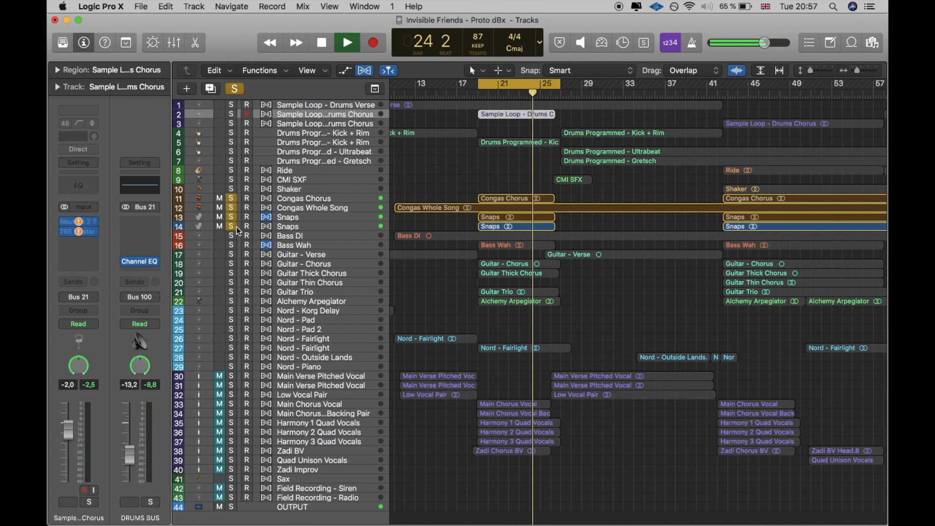
Step: Unsolo both congas tracks and the Snaps track 13, leaving only Snaps track 14 soloed
click(231, 207)
click(231, 199)
click(231, 217)
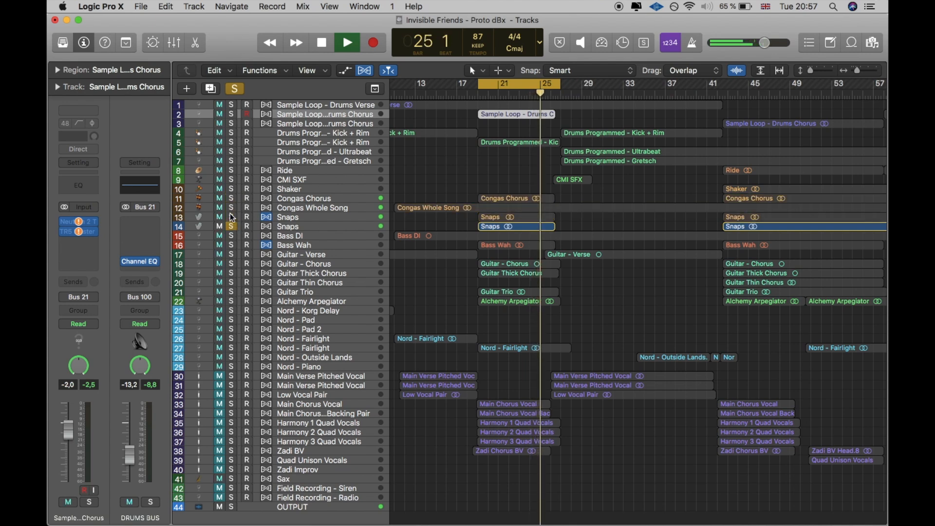
Step: Audition both Snaps tracks together in solo, and clear the solo on both
click(231, 216)
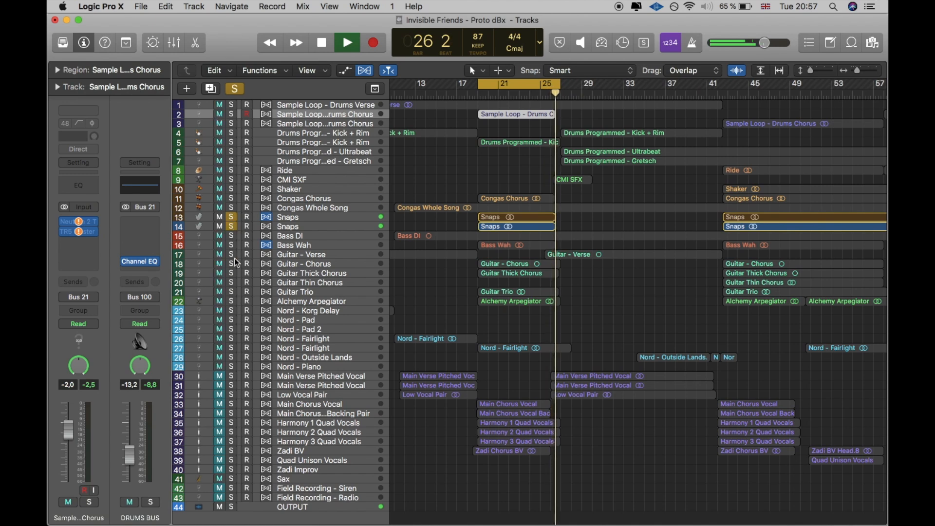
key(space)
click(232, 227)
click(232, 217)
Step: Play Guitar - Chorus in solo, and switch the solo over to Guitar Thick Chorus during playback
click(233, 263)
key(space)
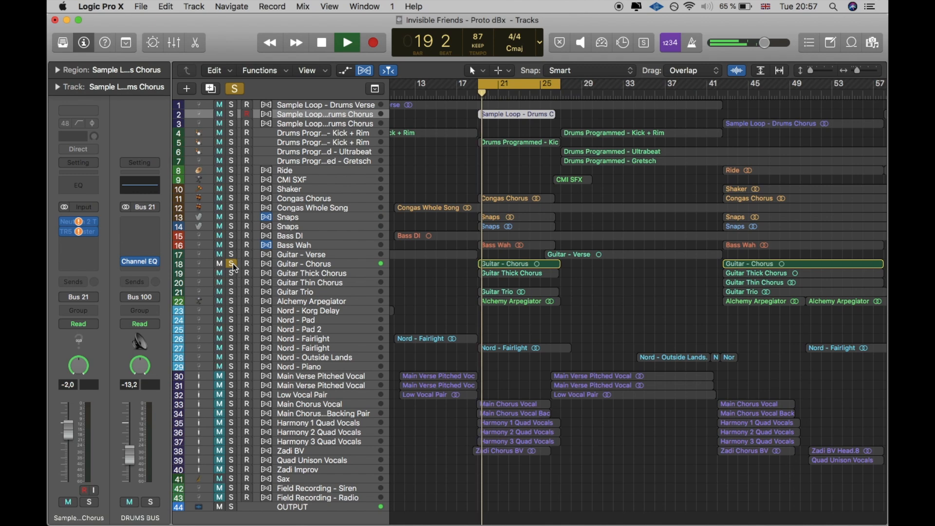
click(232, 273)
click(232, 263)
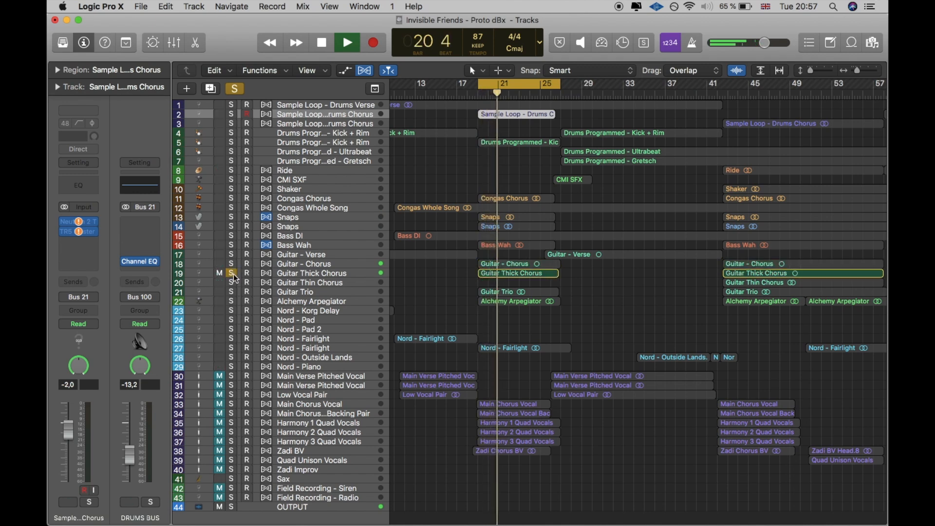
Step: Inspect the UAD Brigade Chorus insert on the Guitar Thick Chorus track and close its window
click(306, 271)
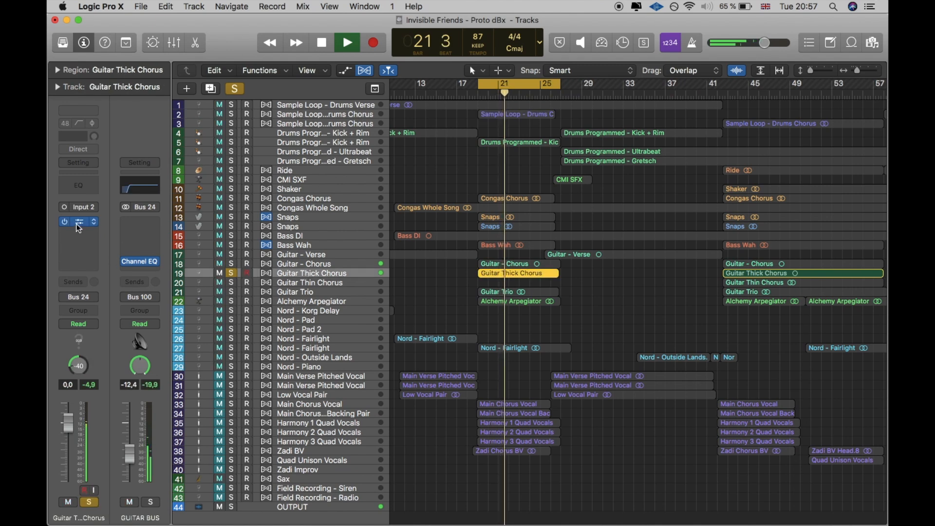
click(76, 224)
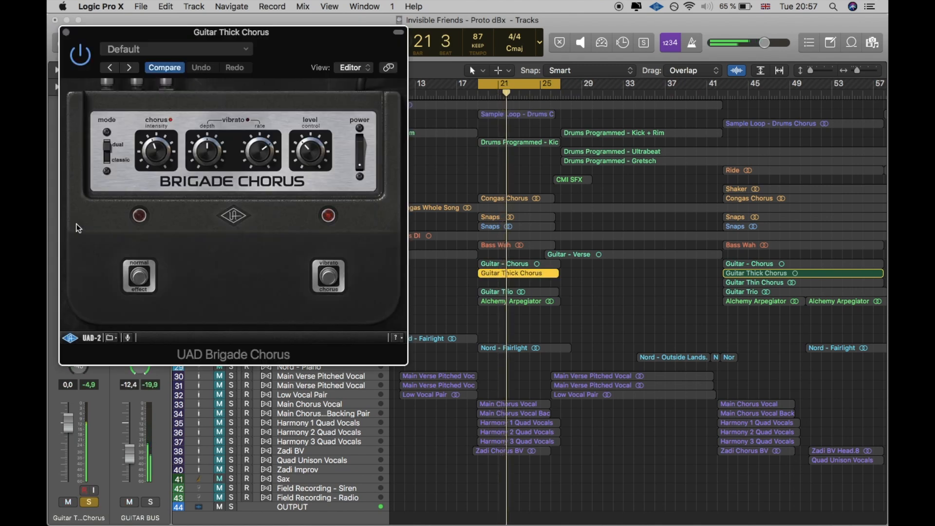
click(67, 33)
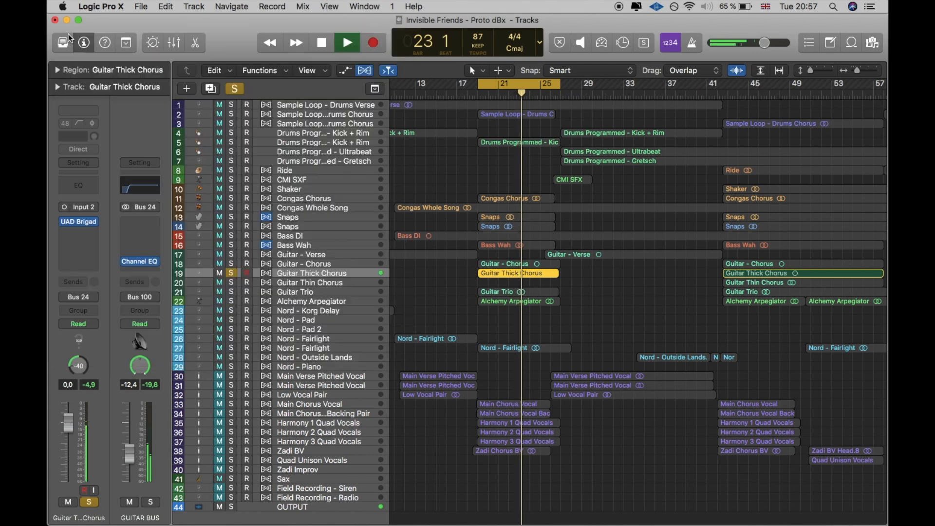
Step: Move the solo from Guitar Thick Chorus to Guitar Trio and restart playback from the beginning of the cycle
click(232, 273)
click(231, 292)
key(space)
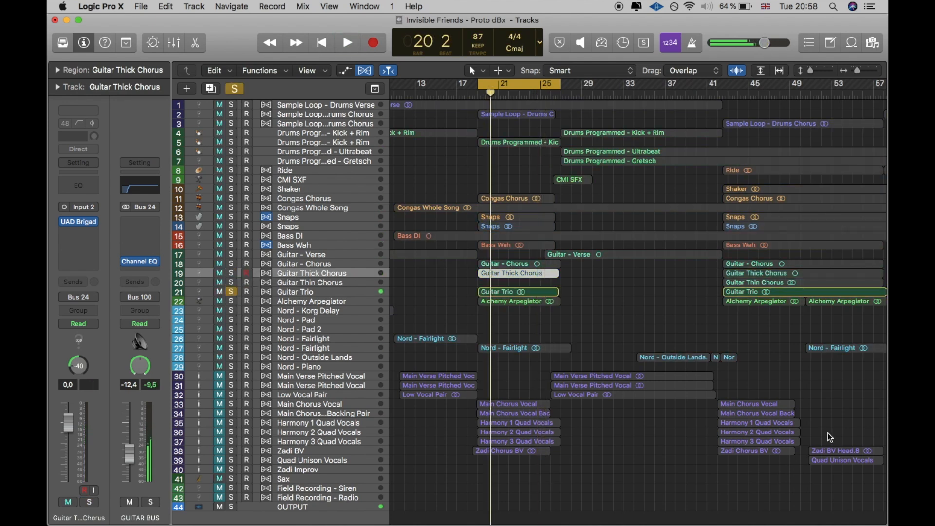
key(space)
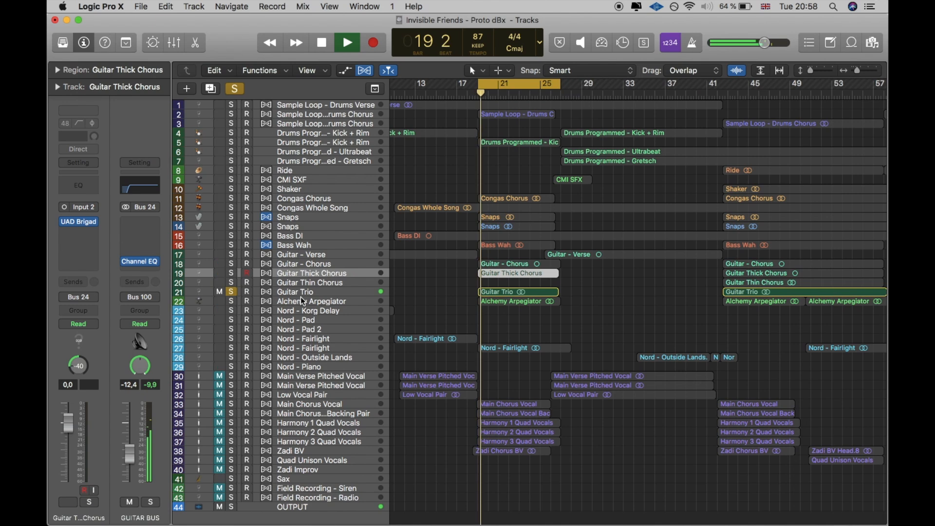
Step: Inspect the FF Timeless 2 and ValhallaVintageVerb inserts on the Guitar Trio track, closing each plug-in window
click(302, 293)
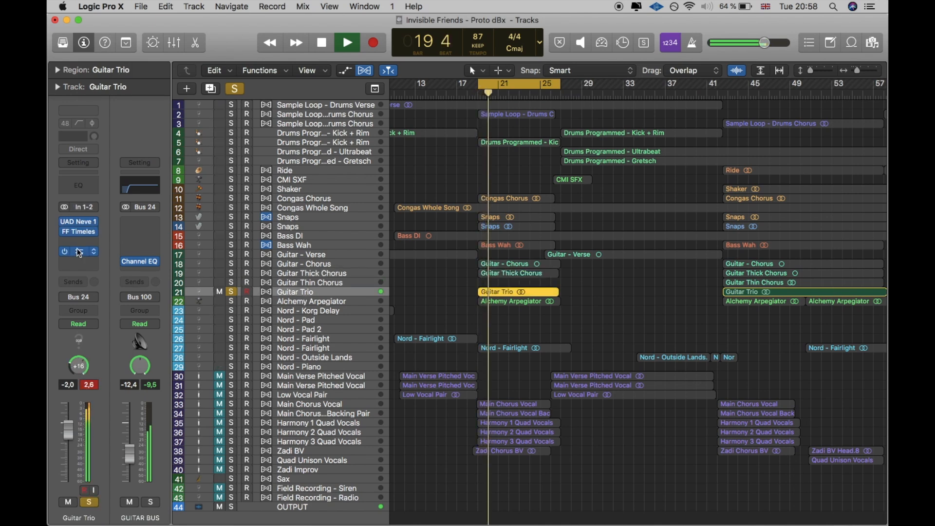
click(78, 232)
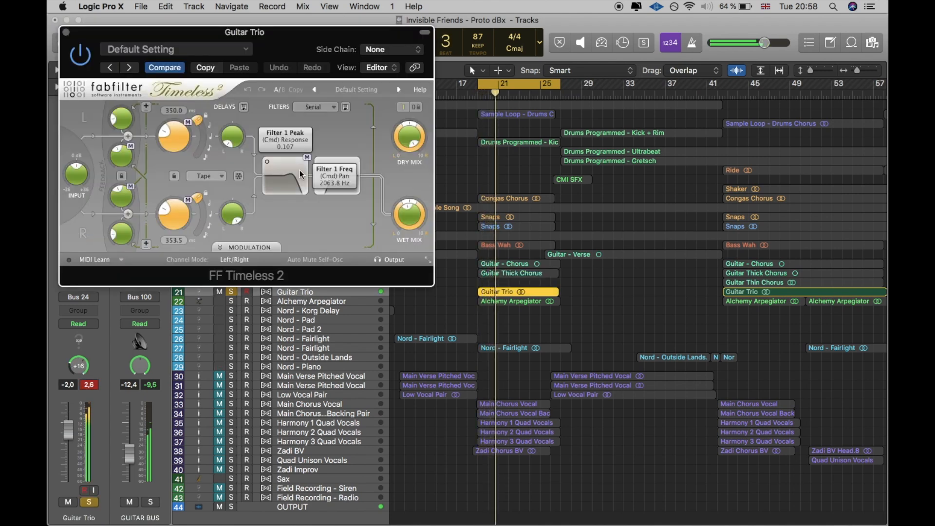
click(66, 32)
click(78, 252)
click(532, 217)
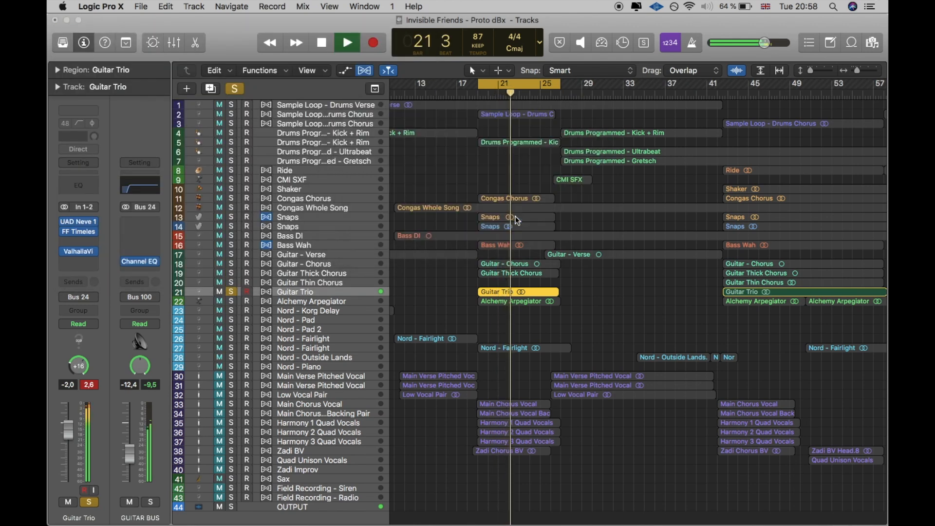
key(Return)
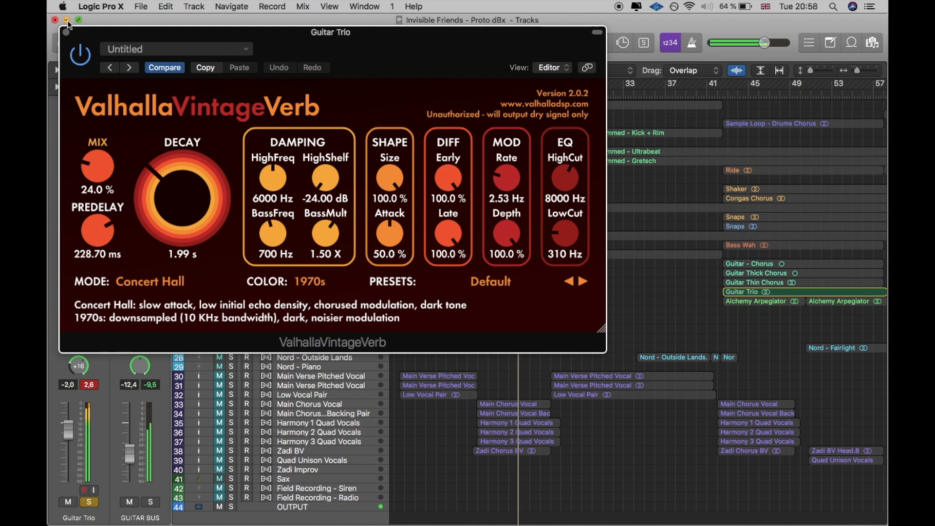
click(66, 33)
Step: Move the solo from Guitar Trio to Alchemy Arpegiator, select that track and play it from the cycle start
click(230, 299)
click(231, 294)
key(space)
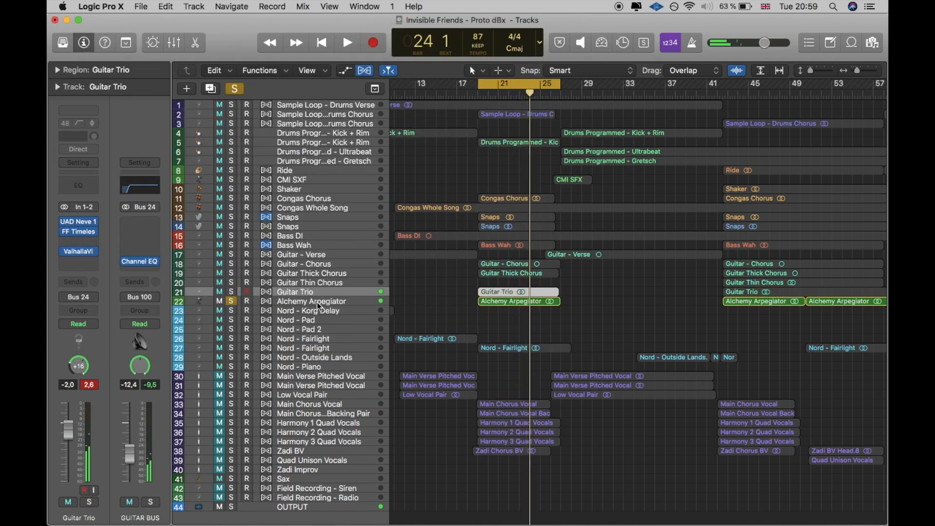
click(317, 302)
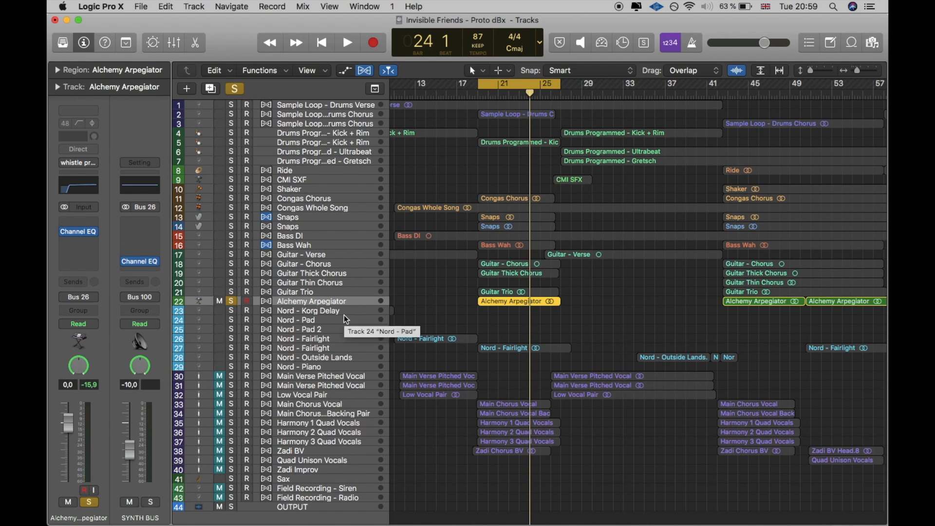
key(space)
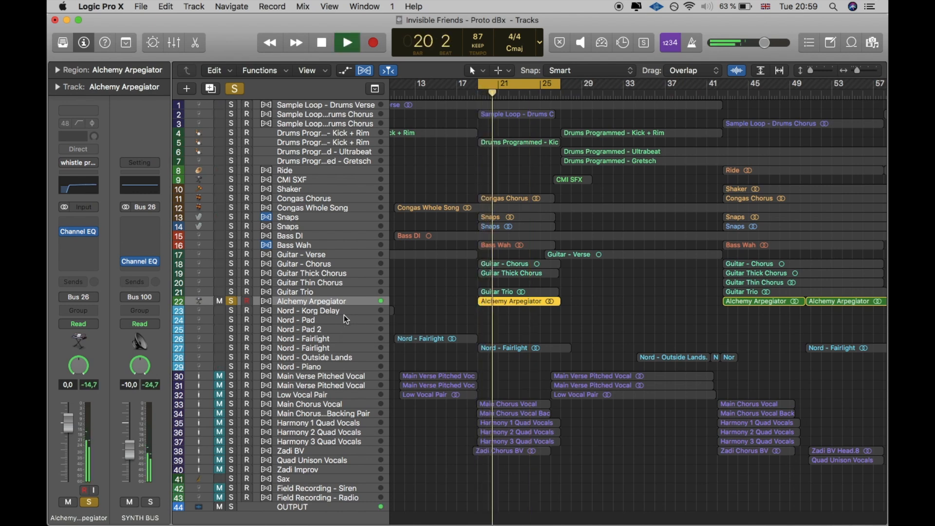
Step: Replay Alchemy Arpegiator in solo, and clear its solo during playback to hear it with the other unmuted tracks
click(233, 301)
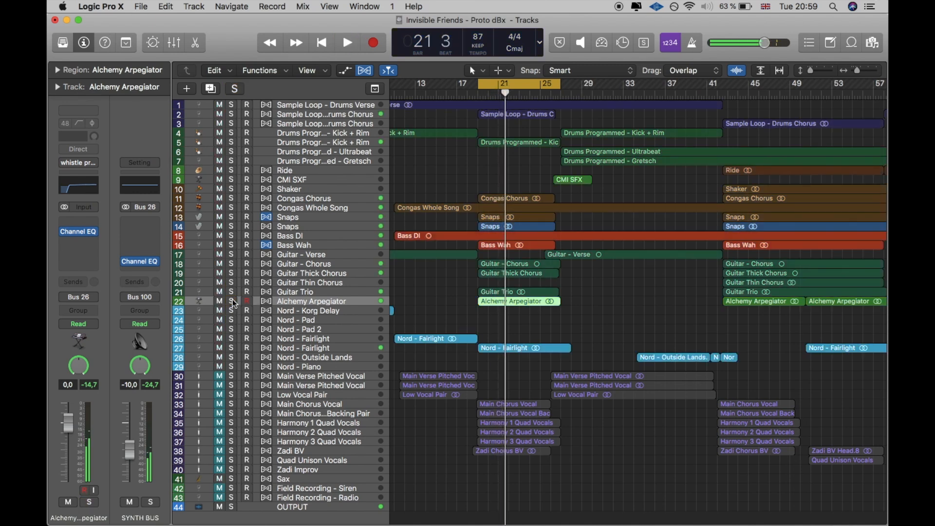
click(233, 301)
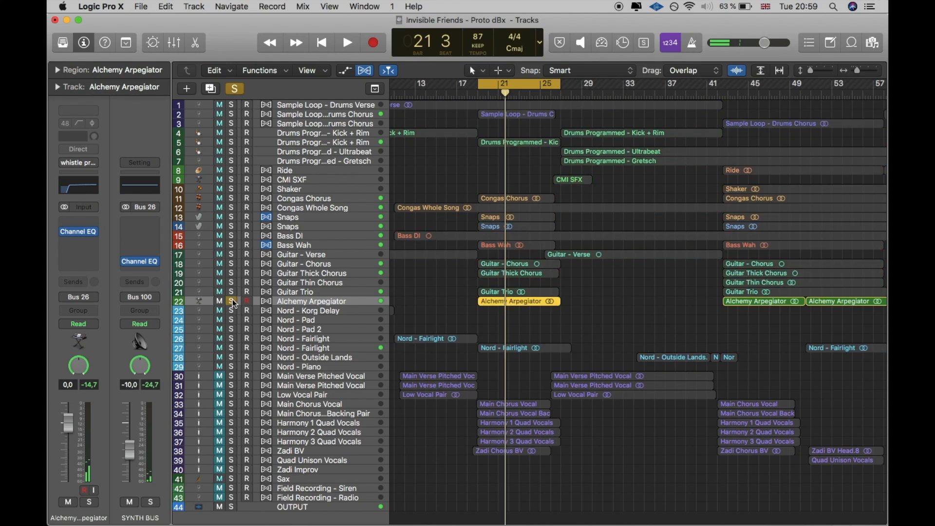
key(space)
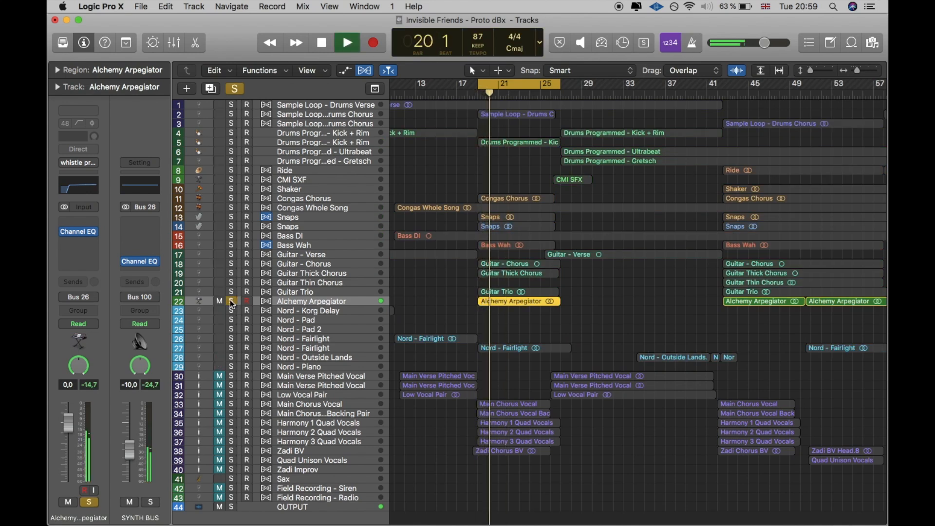
click(230, 300)
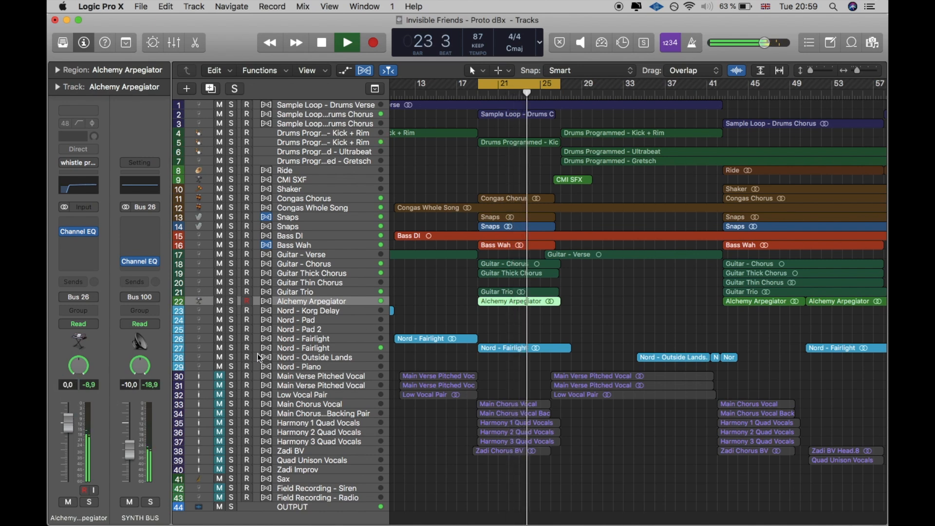
Step: Select the Nord - Fairlight track 27 and set the cycle range to bars 26 to 28 at its region's end
click(286, 349)
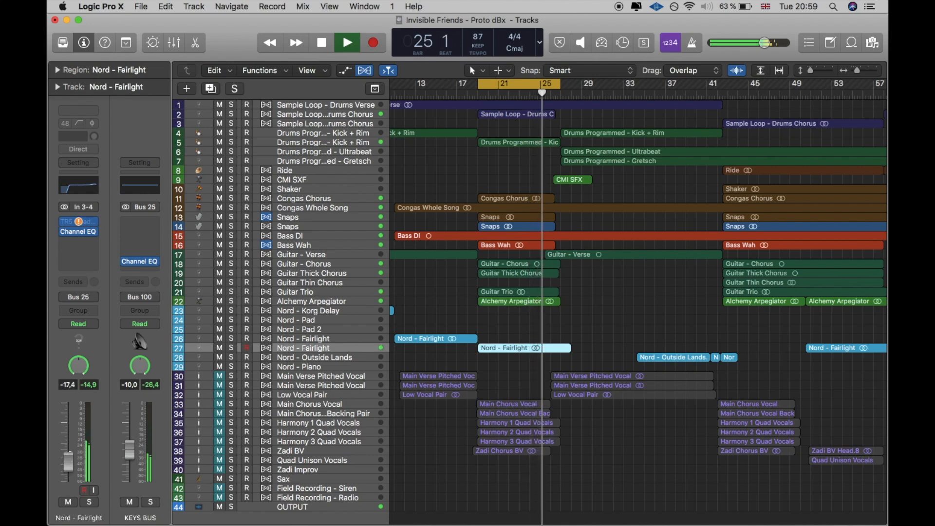
scroll(623, 122, right, 2)
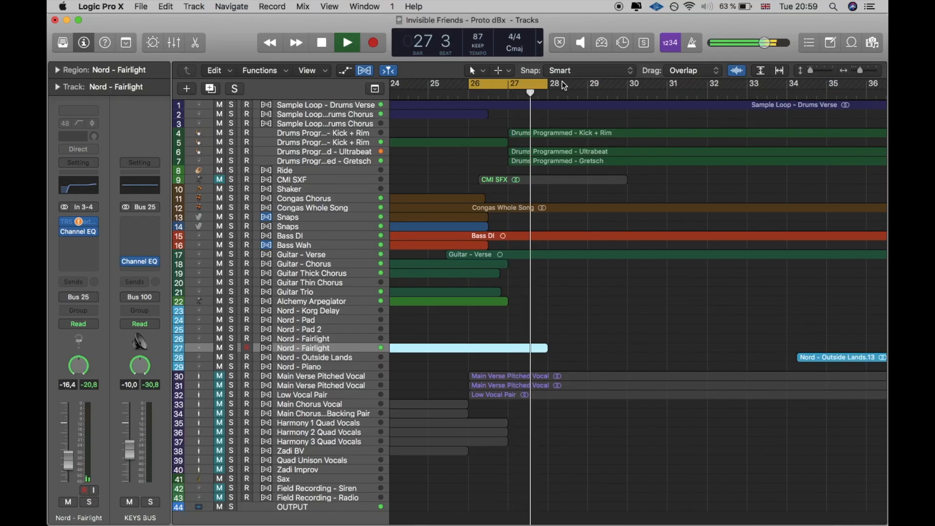
Step: Unmute and solo the CMI SXF track, and play it within the cycle
click(324, 180)
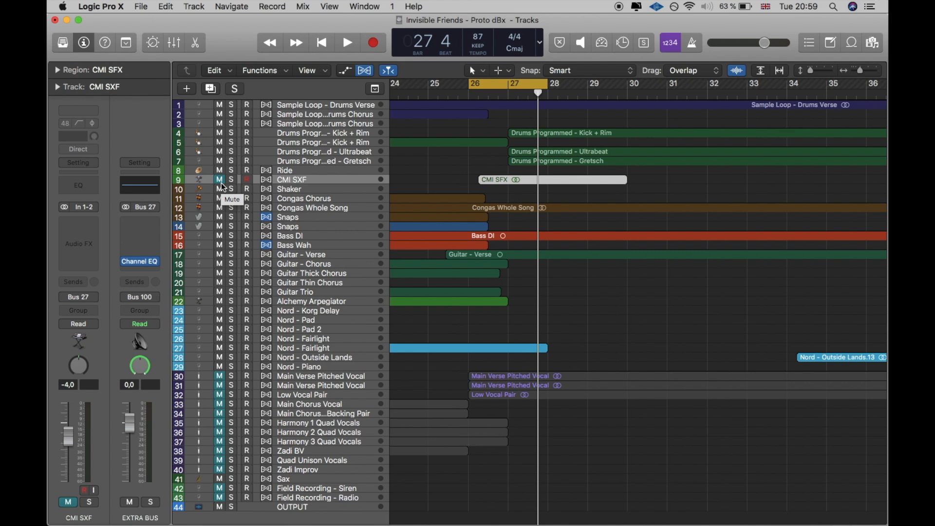
click(221, 183)
click(233, 180)
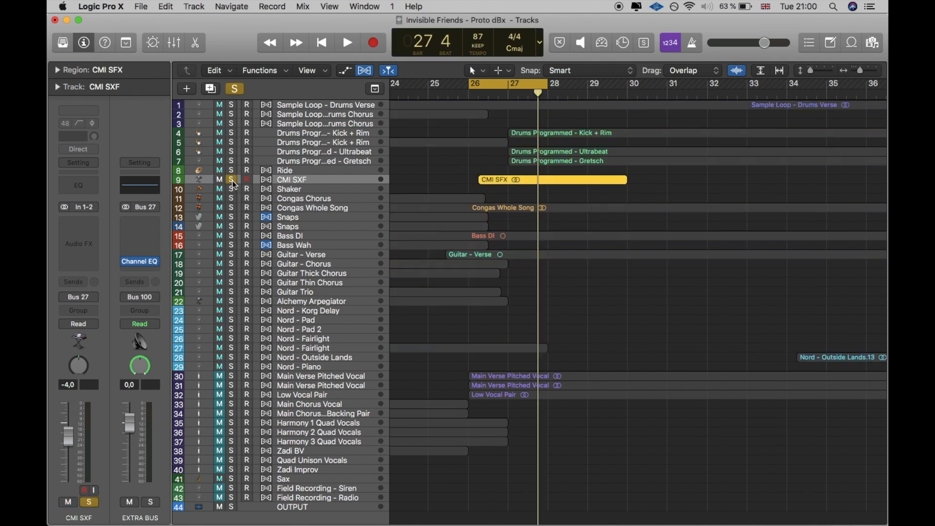
key(space)
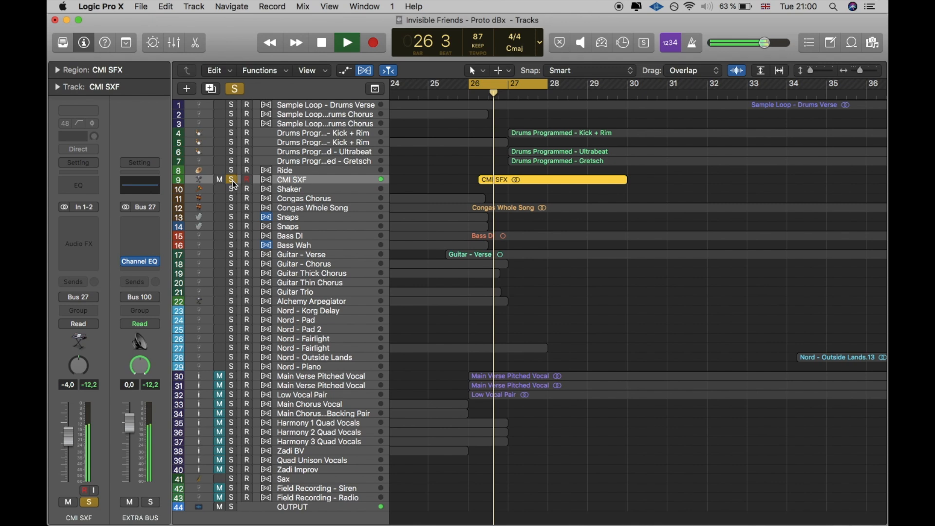
Step: Turn off the cycle and replay the soloed CMI SXF track from bar 26 beat 3
click(546, 89)
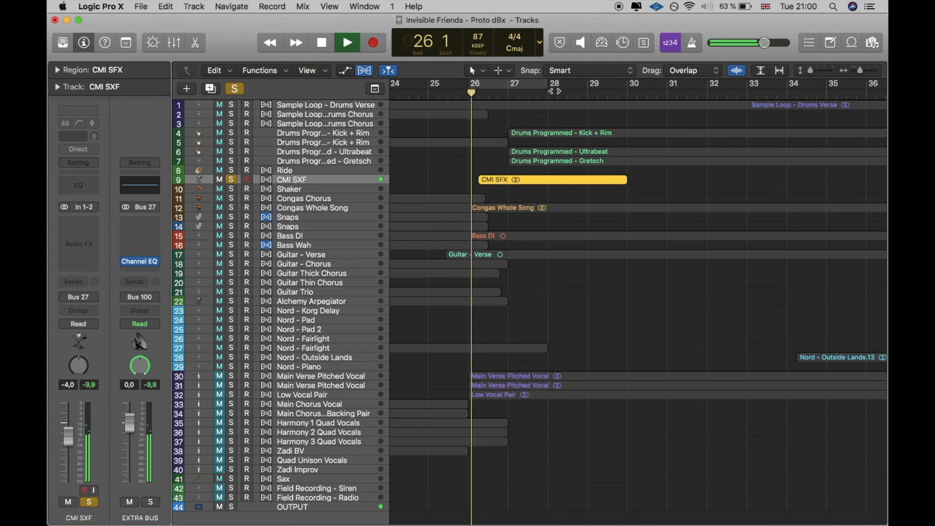
key(space)
click(492, 96)
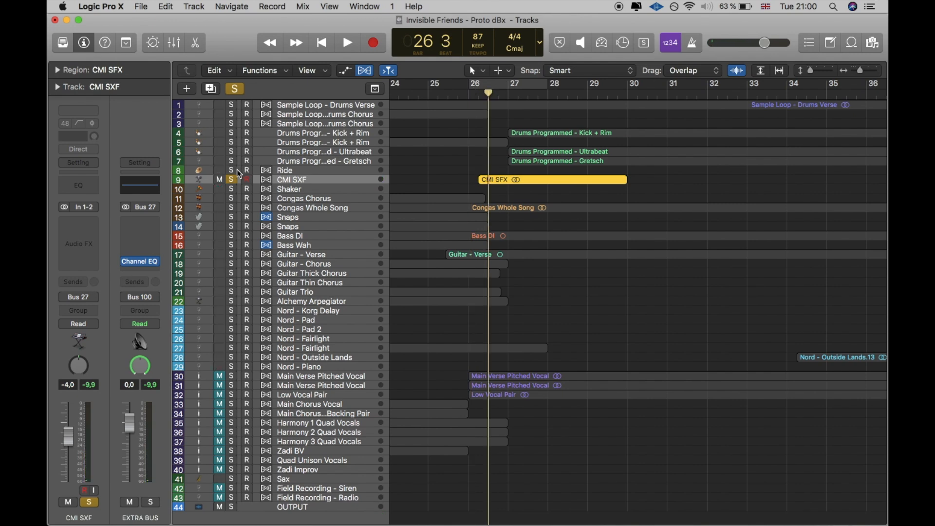
key(space)
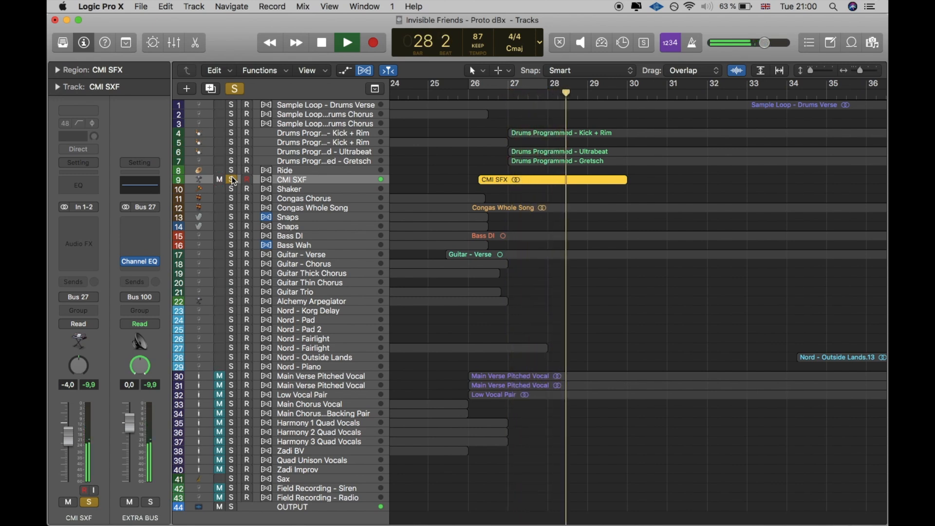
Step: Clear the CMI SXF solo, stop playback and place the playhead at bar 30 beat 3
click(233, 180)
key(space)
scroll(540, 166, right, 5)
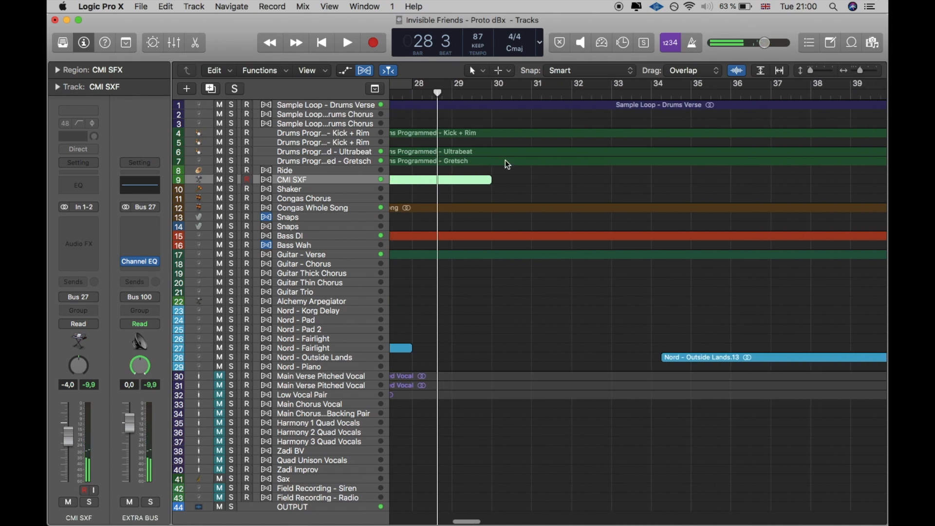
scroll(507, 165, left, 3)
drag(858, 75, 855, 76)
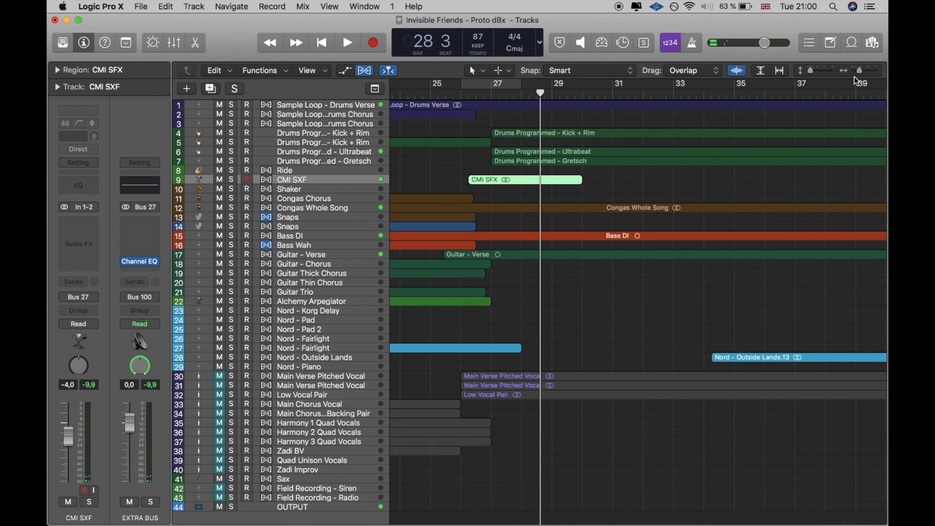
click(855, 77)
click(582, 94)
click(583, 94)
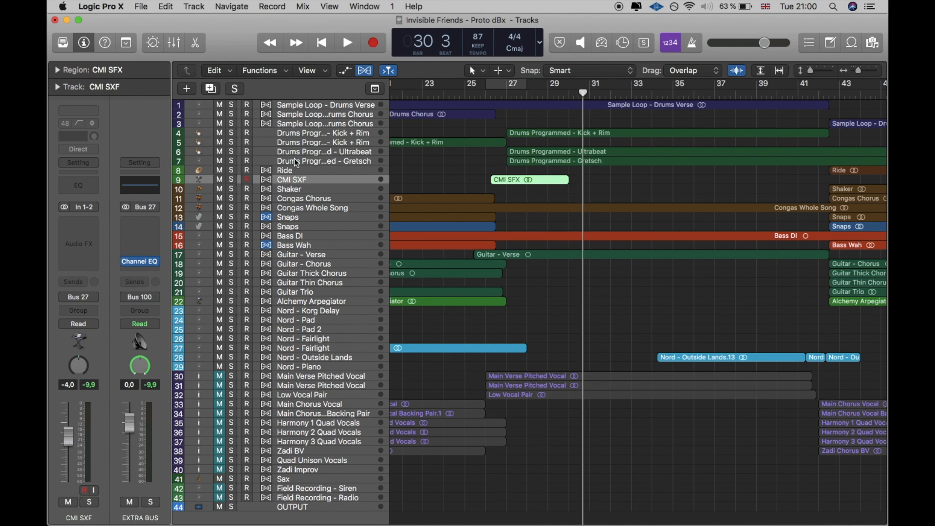
Step: Select the Drums Programmed - Ultrabeat track and solo it
click(330, 159)
click(273, 151)
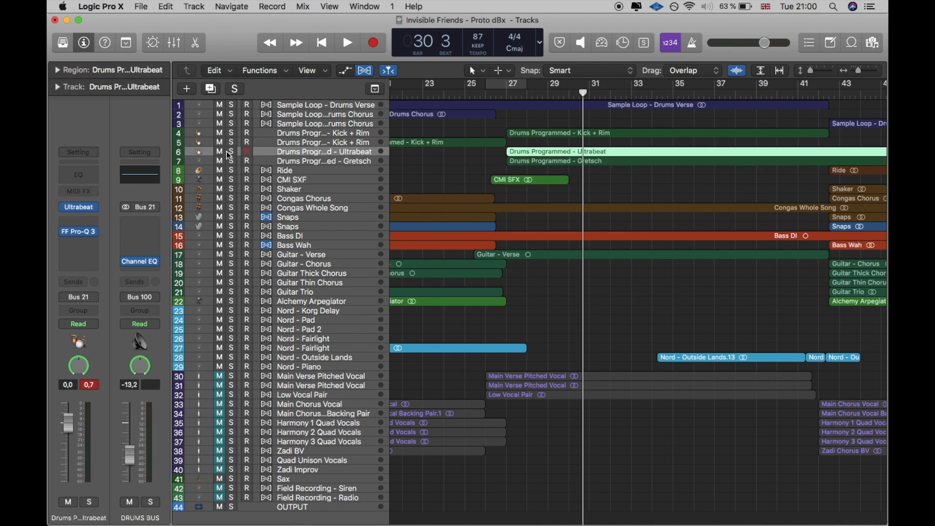
click(232, 152)
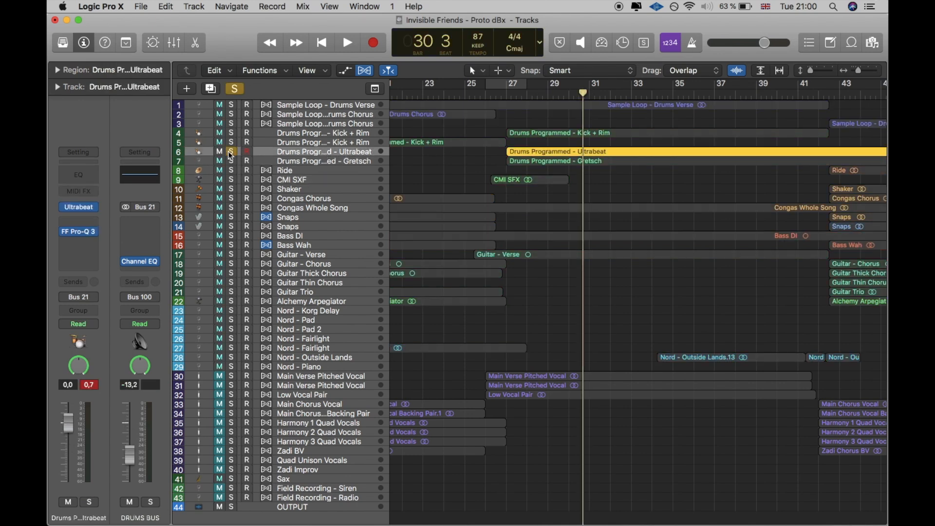
Step: Open the Ultrabeat instrument on the soloed drum track, reposition its window and select Sample 01
click(84, 210)
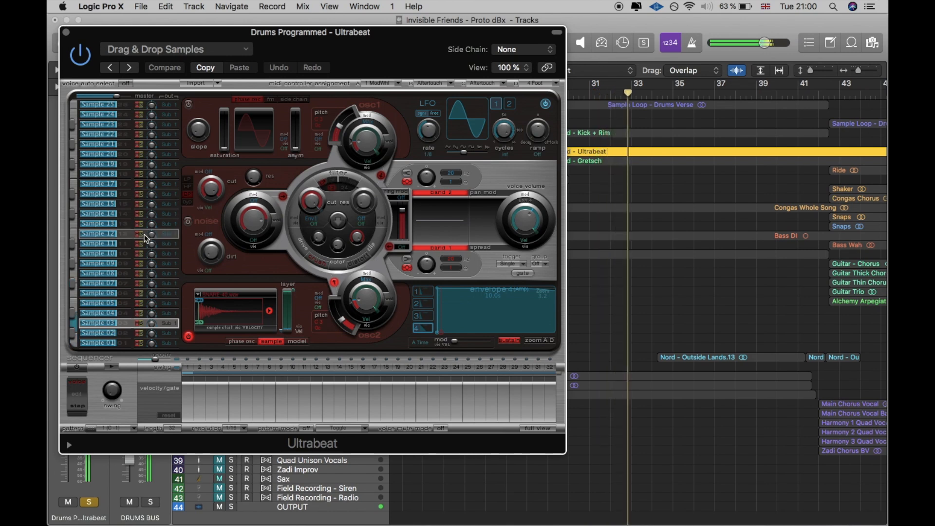
drag(399, 55, 461, 43)
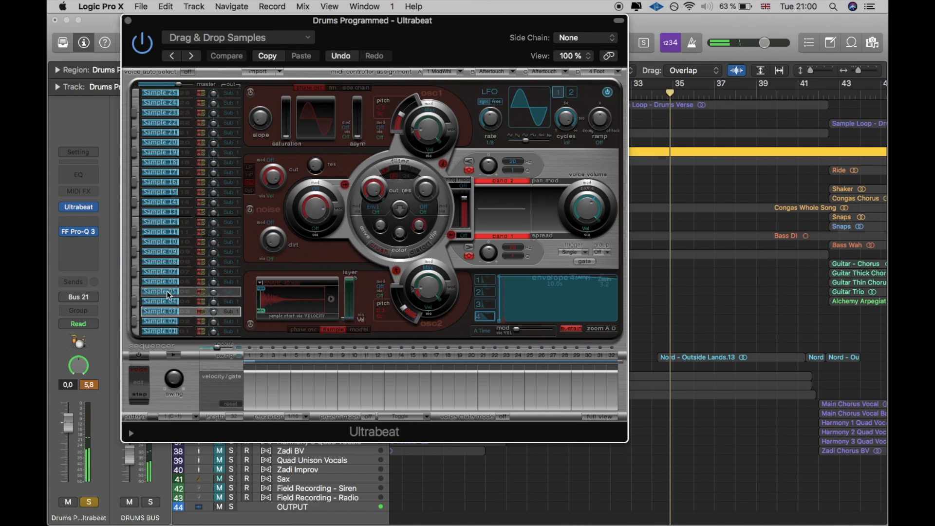
click(167, 332)
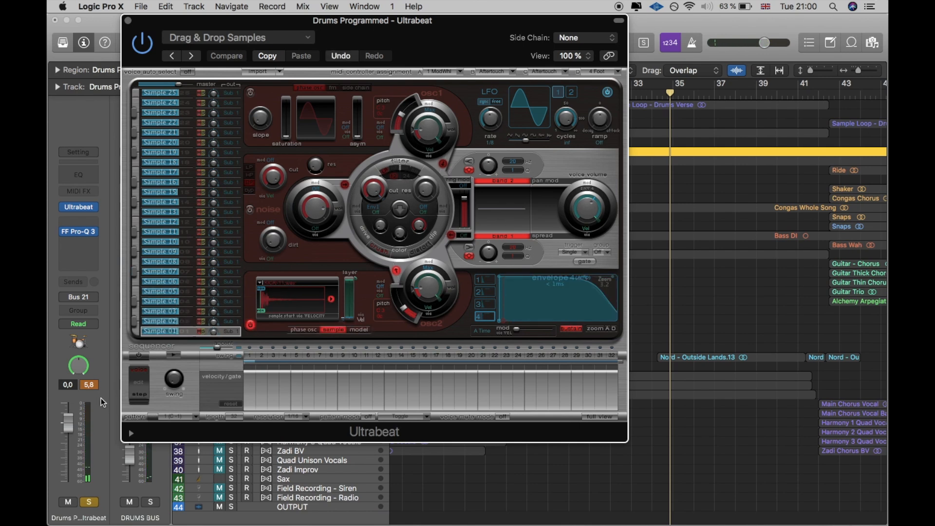
Step: Switch off Sample 07's oscillator 2 in Ultrabeat and replay the soloed drum track with the plug-in window closed
click(152, 274)
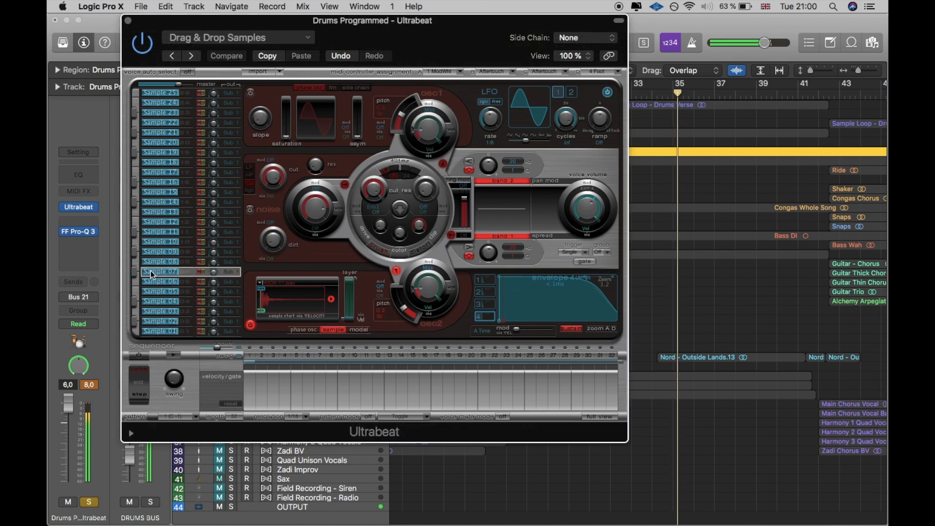
click(250, 324)
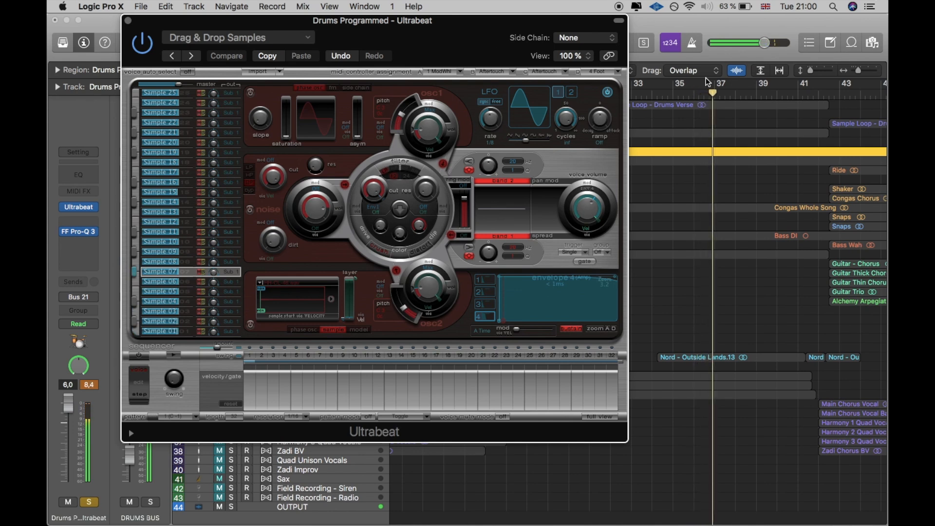
scroll(709, 105, left, 3)
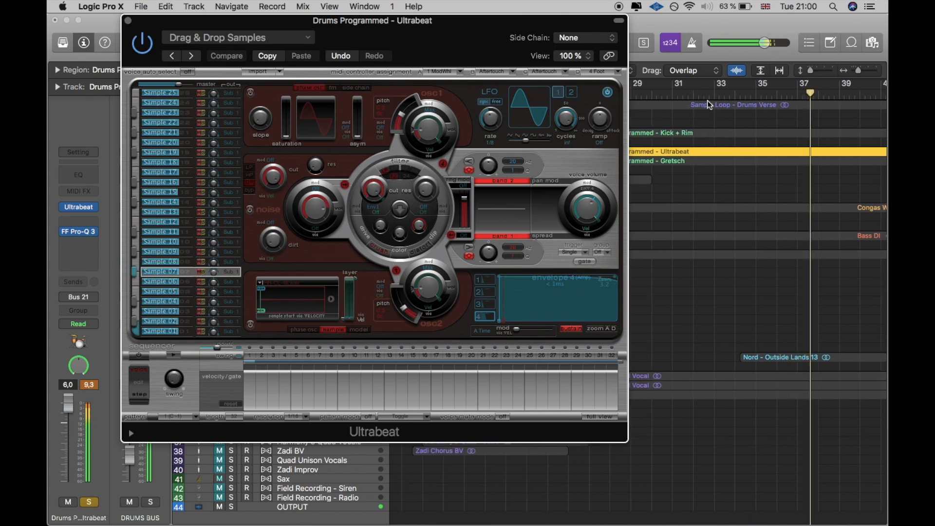
click(704, 92)
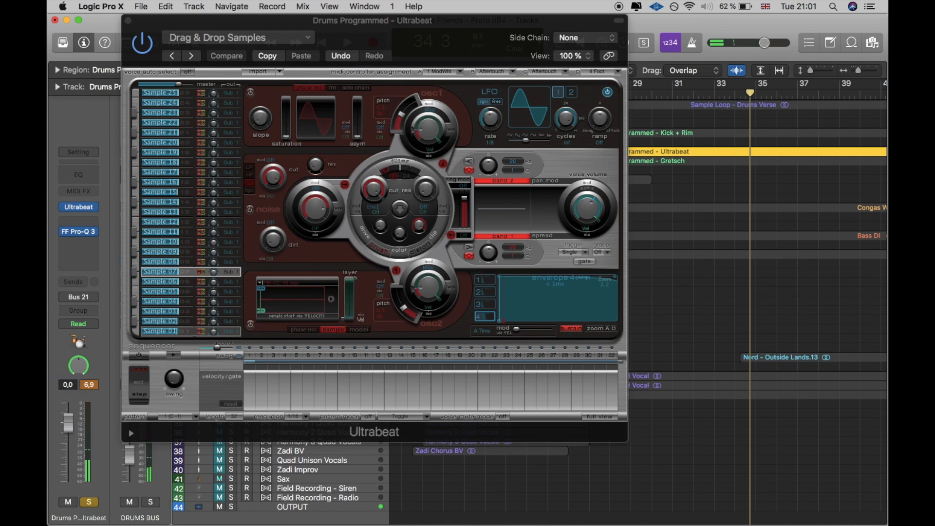
click(129, 21)
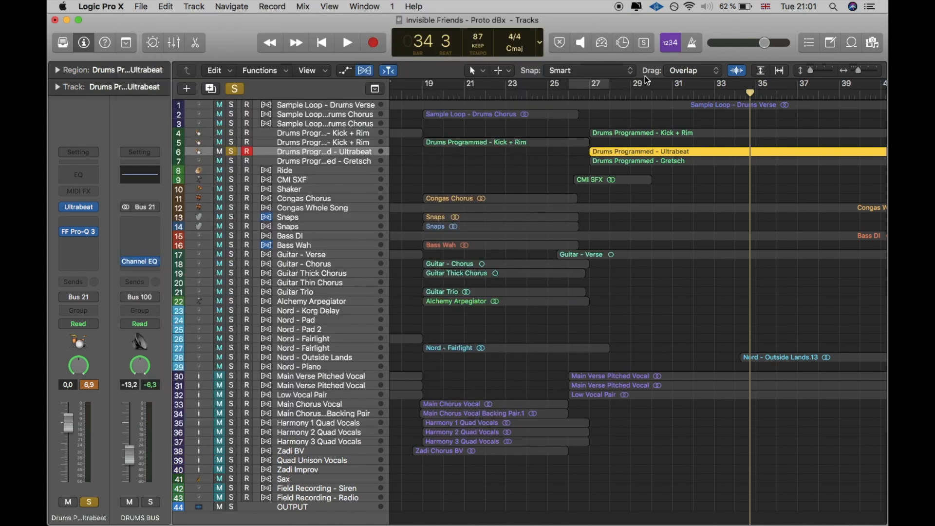
key(space)
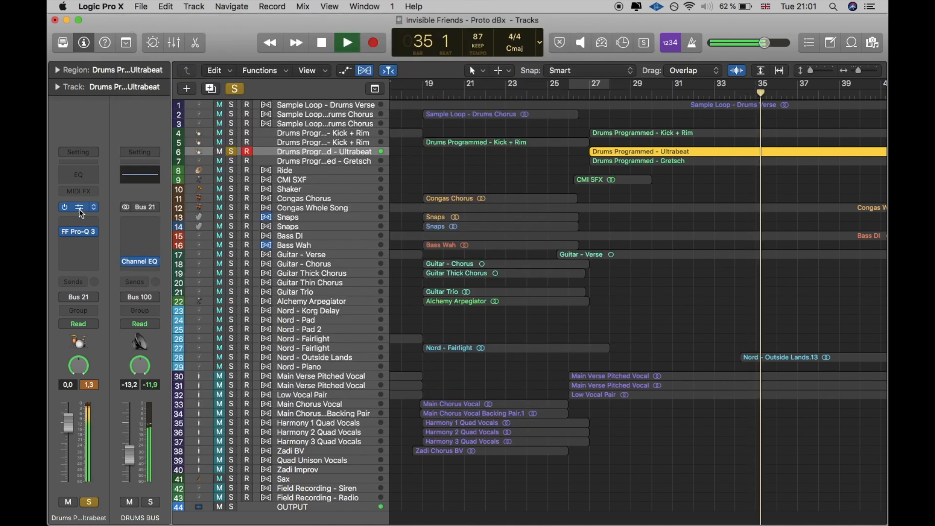
Step: Reopen Ultrabeat, switch Sample 07's oscillator 2 back on, and check Samples 04 and 03 before closing the window
click(79, 209)
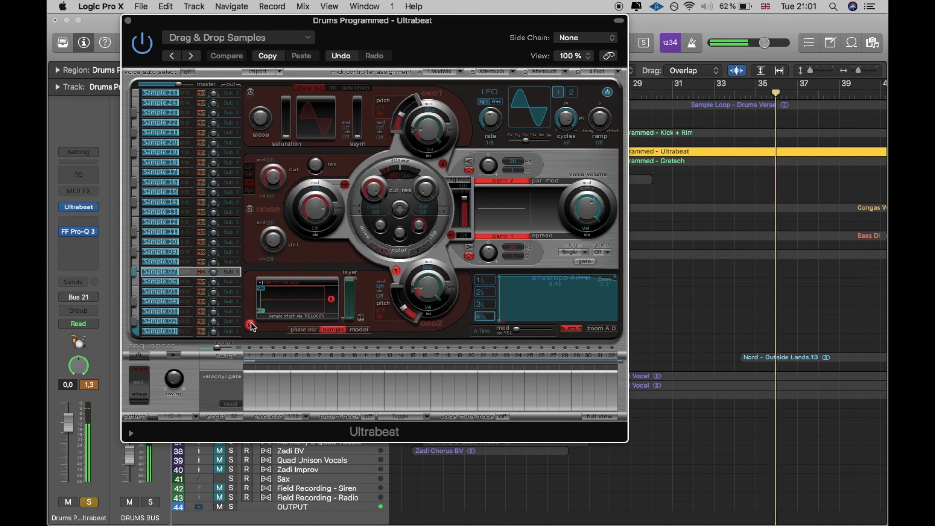
click(170, 302)
click(251, 326)
click(251, 326)
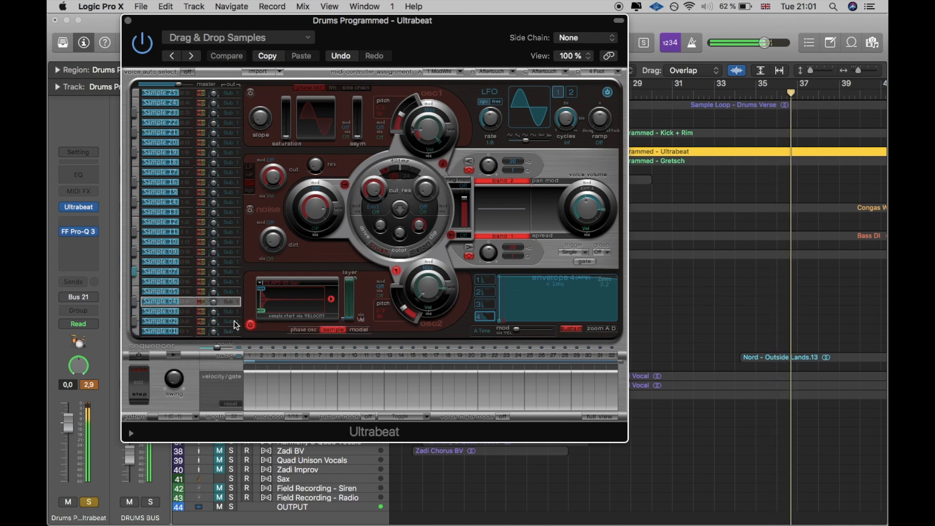
click(229, 312)
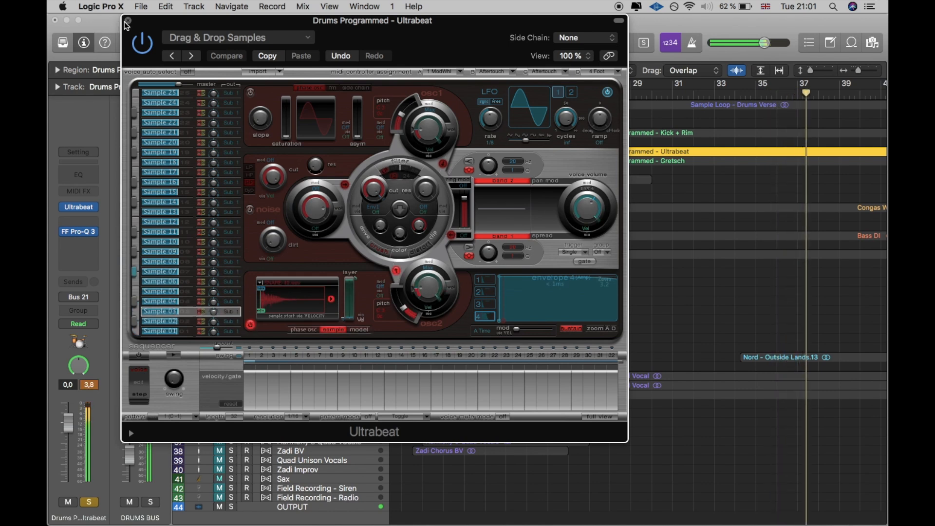
click(128, 21)
Step: Set the cycle to bars 27 through 31, stop playback and open Kontakt on the Drums Programmed - Gretsch track
drag(593, 86, 672, 92)
key(space)
click(311, 162)
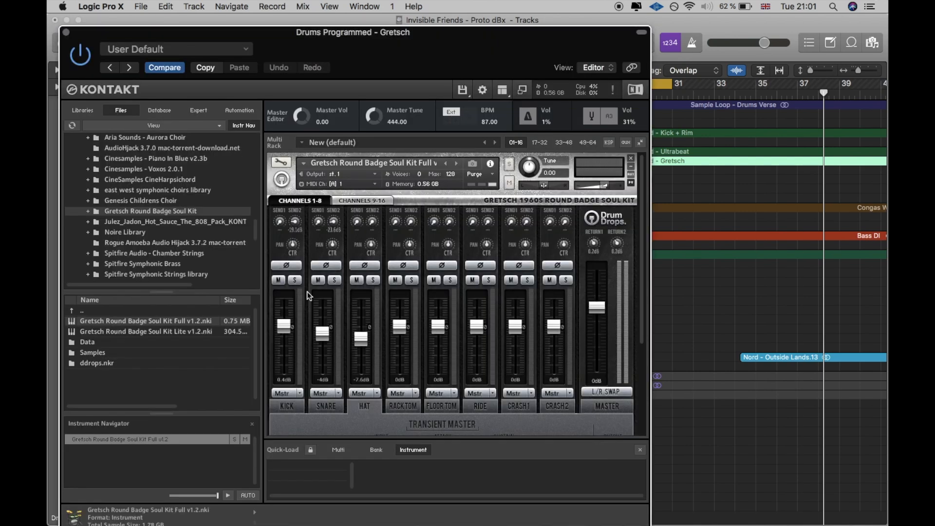
Step: Examine the Gretsch kit's mixer with the Quick-Load strip closed and select the kick on the kit page
scroll(397, 384, down, 2)
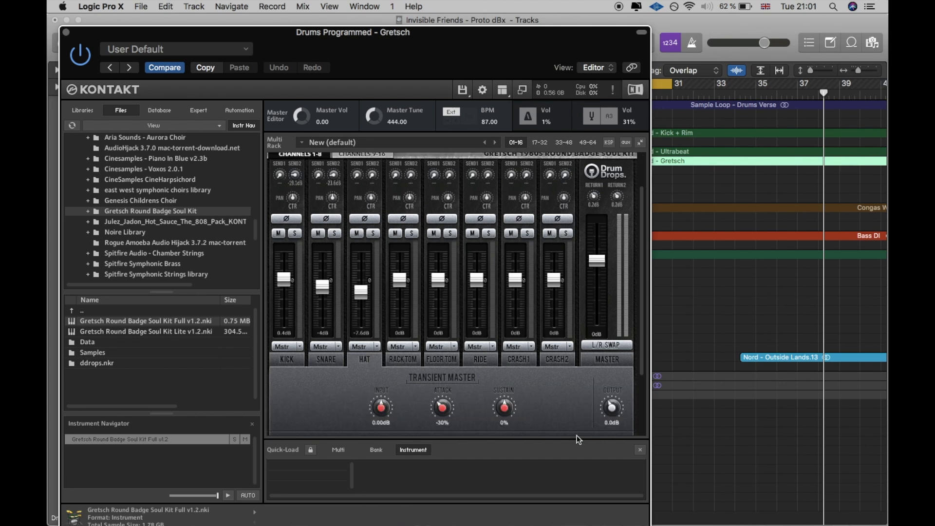
click(639, 451)
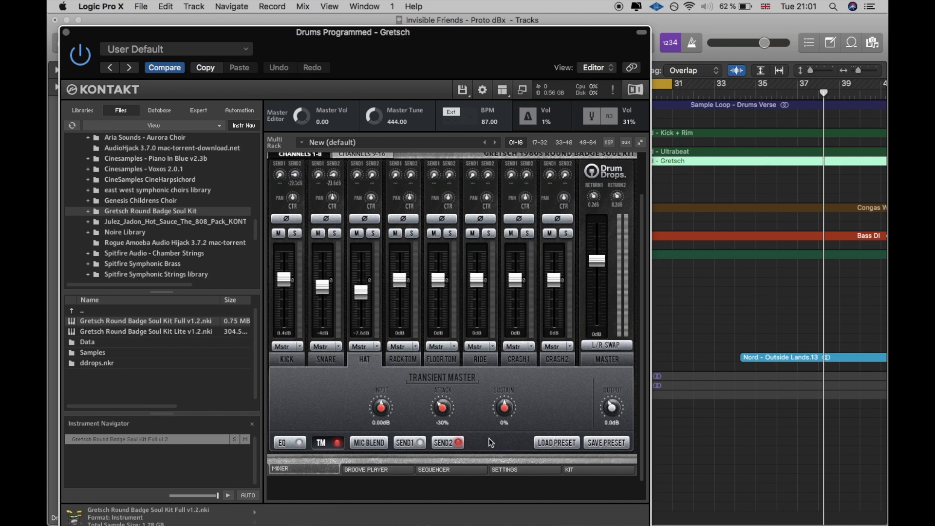
click(578, 470)
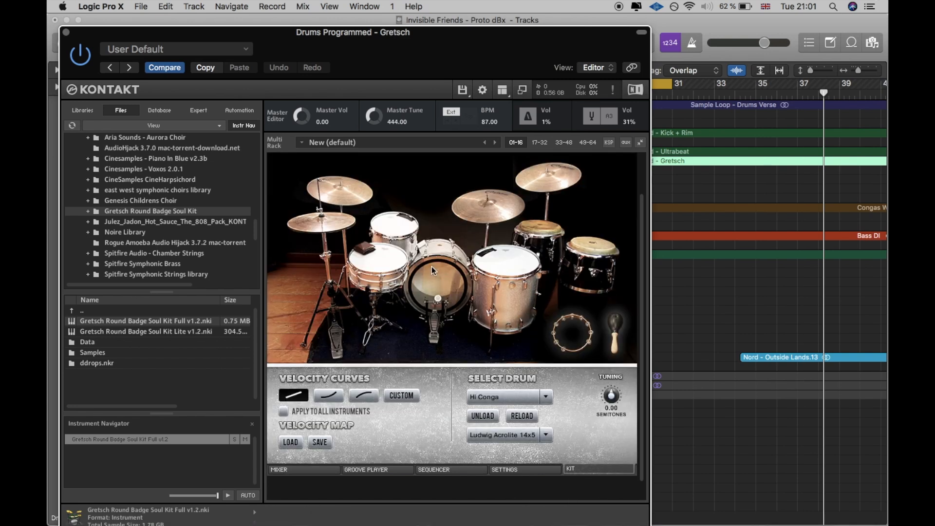
click(432, 267)
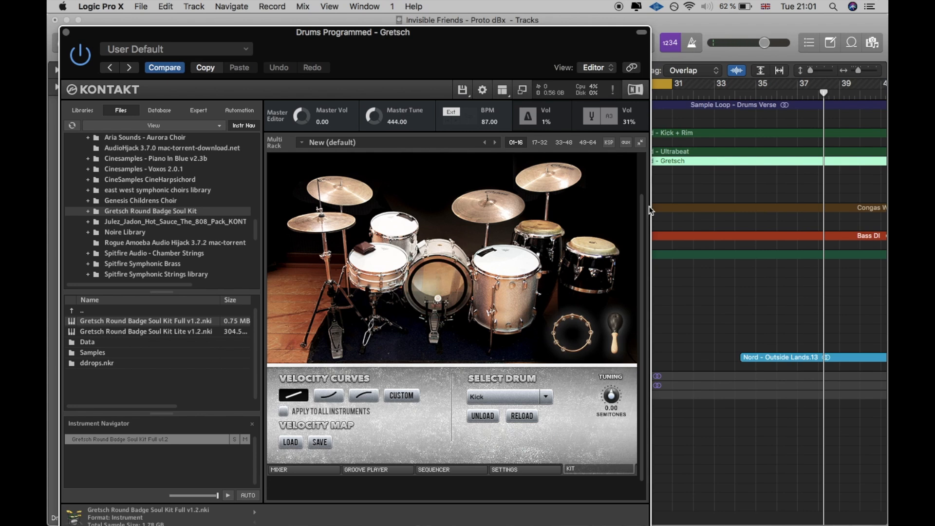
Step: Play the cycled bars and return the Gretsch kit from its kit page to its mixer page
scroll(694, 212, left, 5)
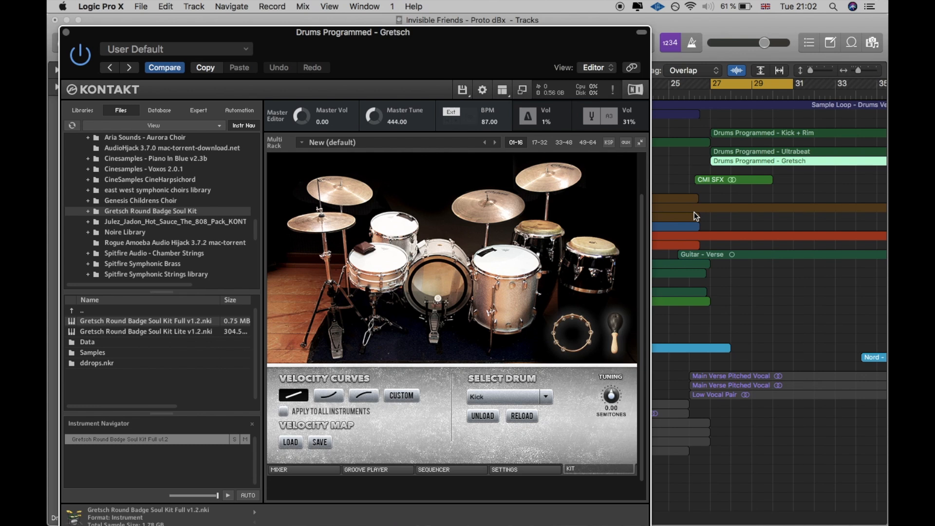
scroll(488, 408, down, 1)
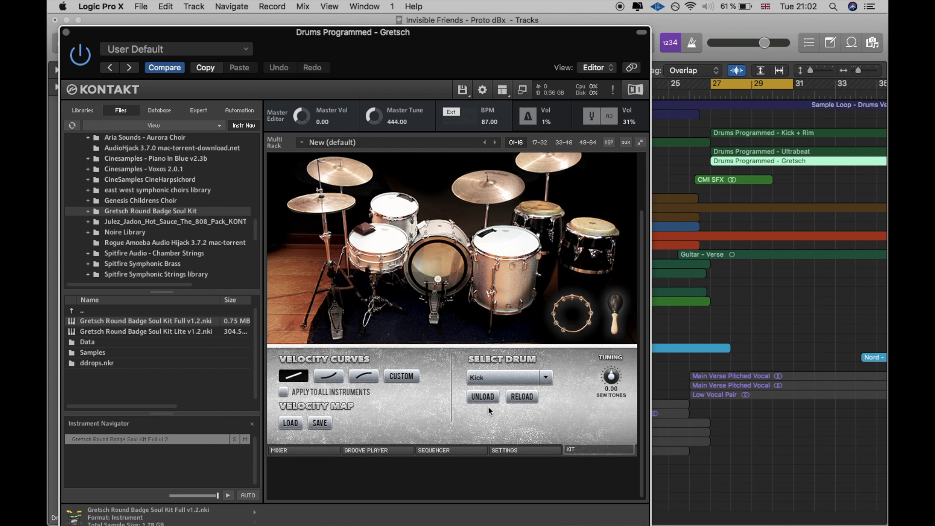
click(534, 451)
click(599, 451)
key(space)
click(303, 450)
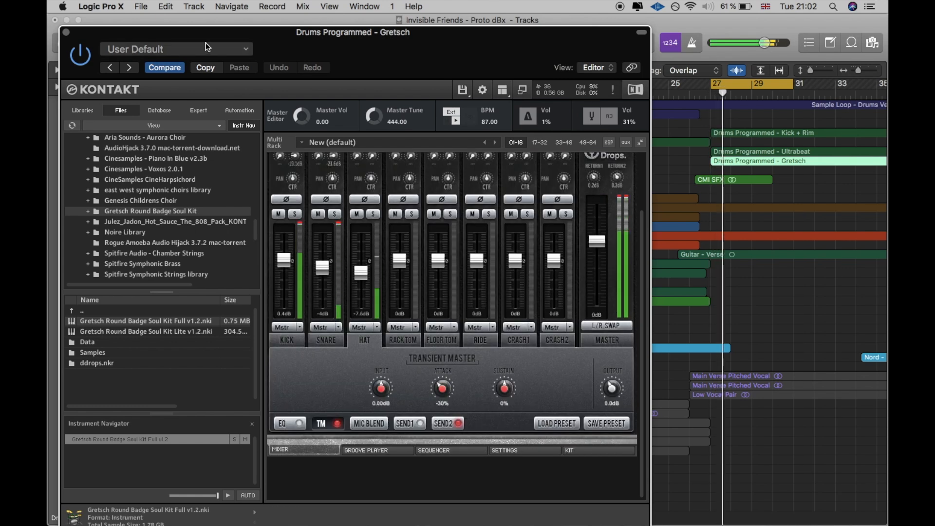
Step: Move the Kontakt window clear of the channel strips, solo the Gretsch track and raise its volume to 3.6 dB
drag(208, 34, 415, 23)
click(89, 501)
drag(598, 35, 522, 35)
drag(68, 466, 68, 404)
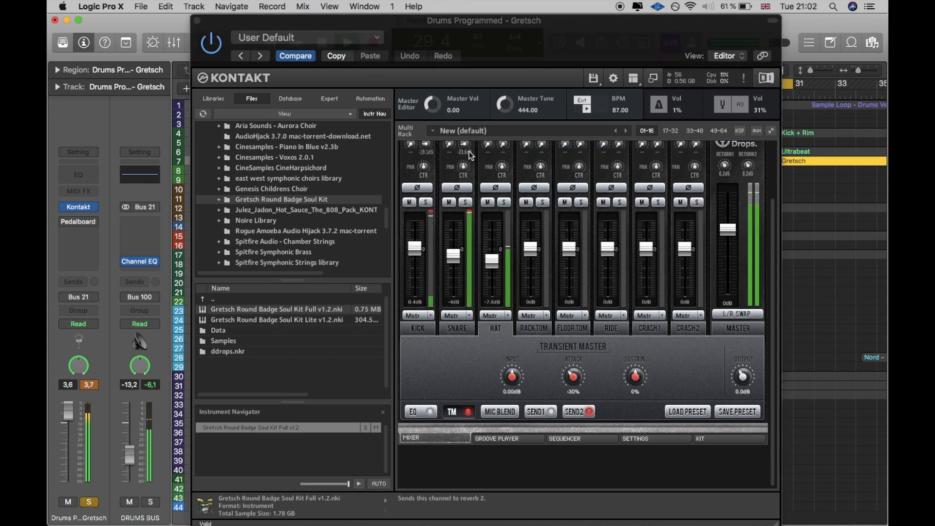
Step: Keep Springs with Fairchild 659A: Short as Reverb 2 and lower the kick and snare sends to about -14 and -27 dB
click(572, 416)
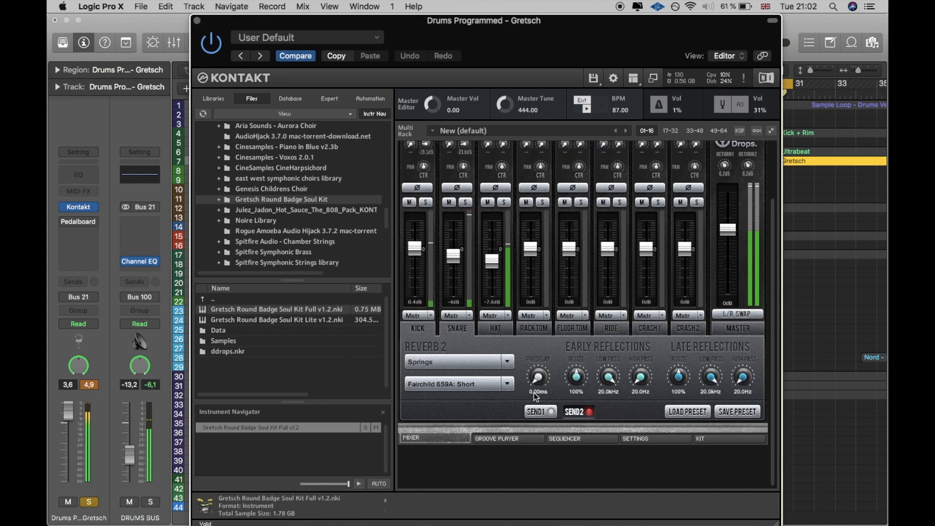
click(452, 362)
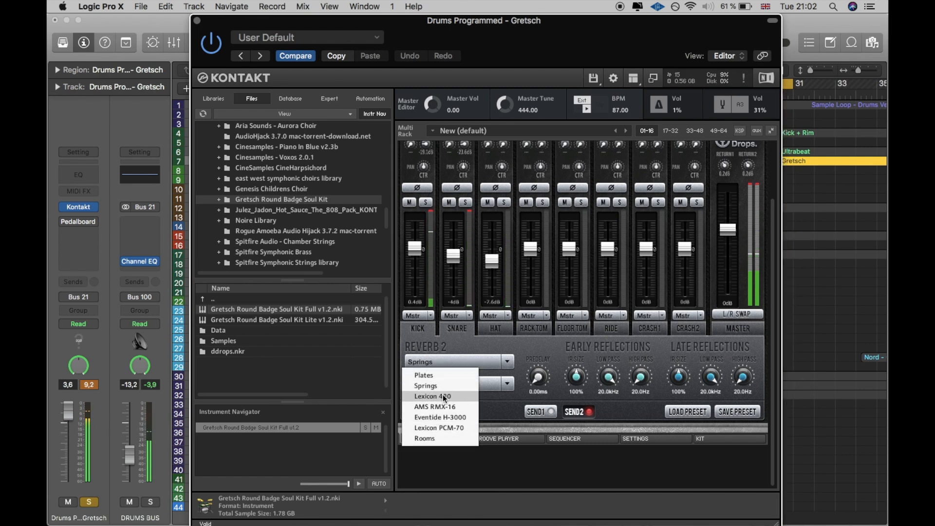
click(479, 349)
click(467, 385)
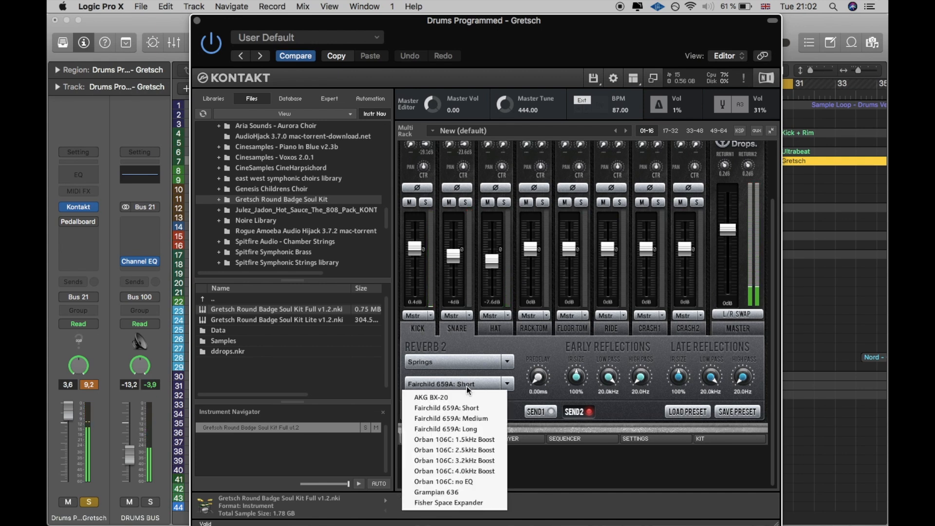
click(465, 408)
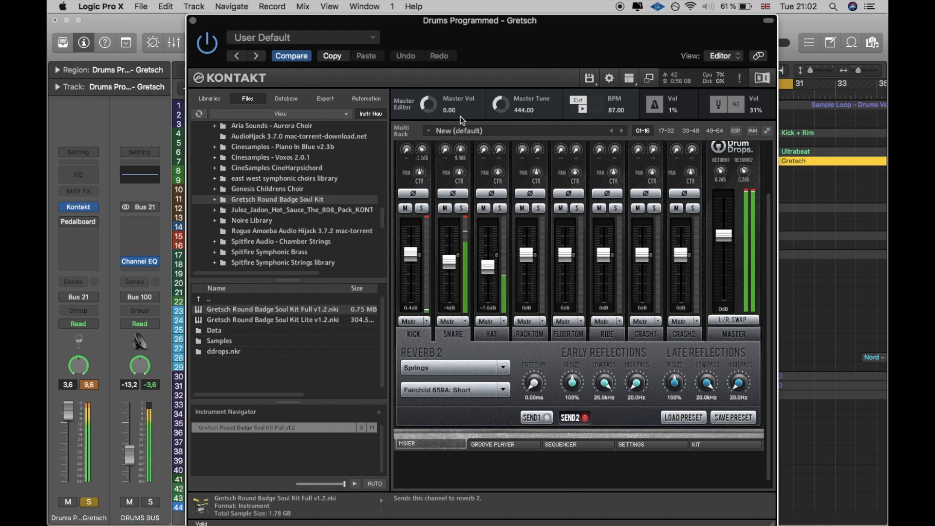
drag(424, 150, 431, 160)
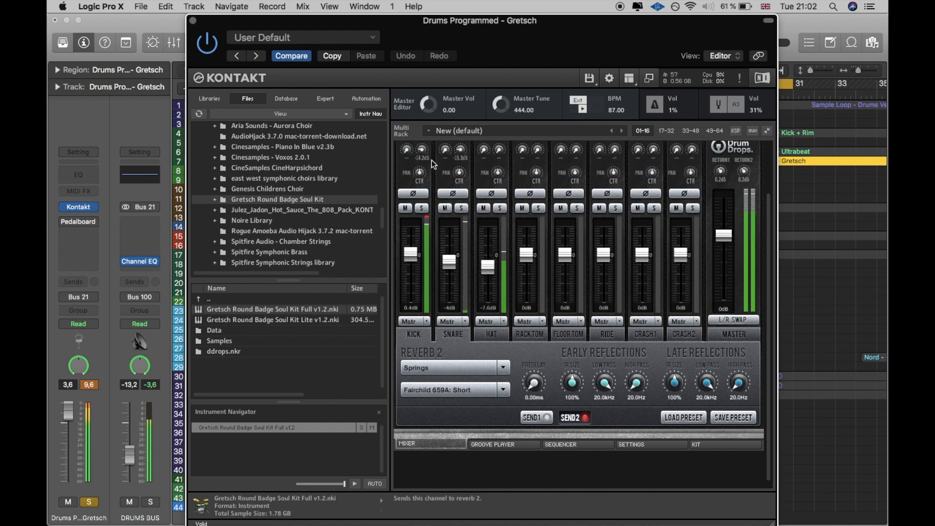
Step: Enable the kit master's bus compressor, set its tape saturator gain to 2.9 dB and close the Kontakt window
click(722, 334)
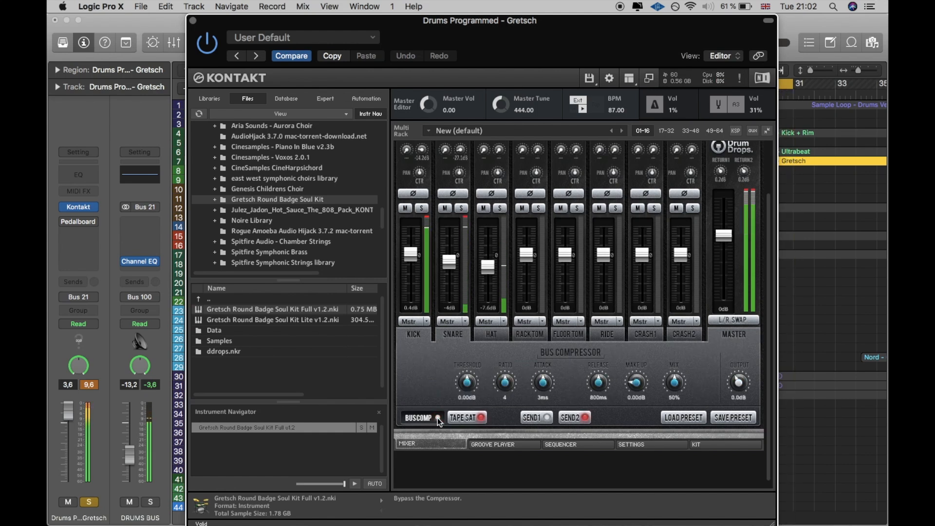
click(470, 417)
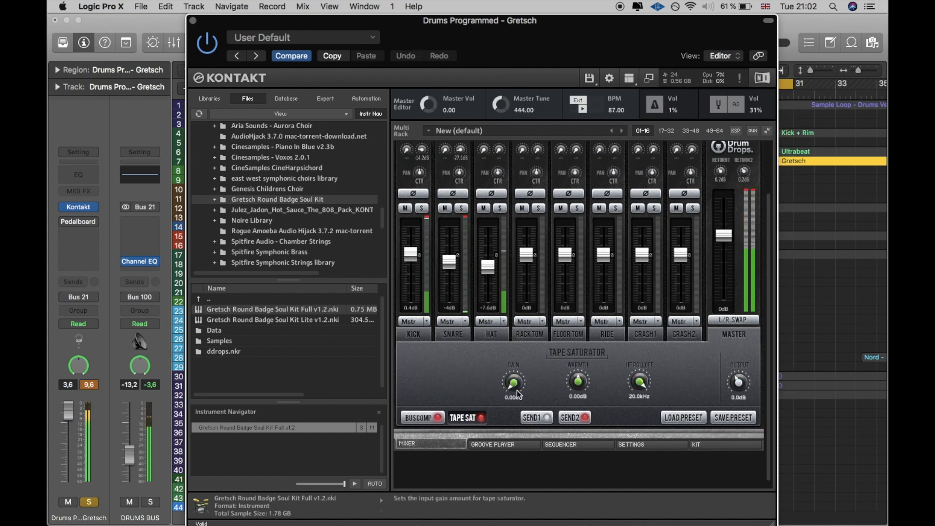
drag(511, 379, 501, 372)
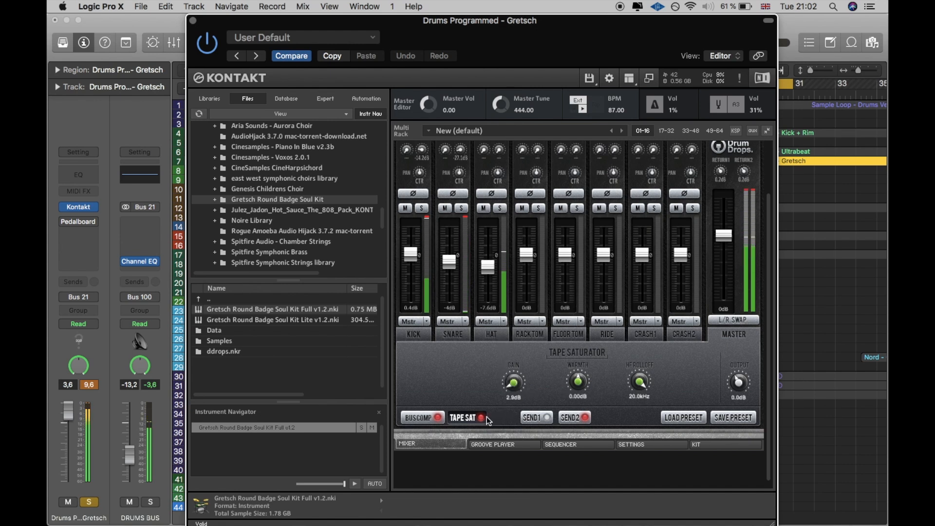
click(193, 20)
Step: Insert the stereo dbx-160 compressor below Pedalboard on the Gretsch track
click(74, 232)
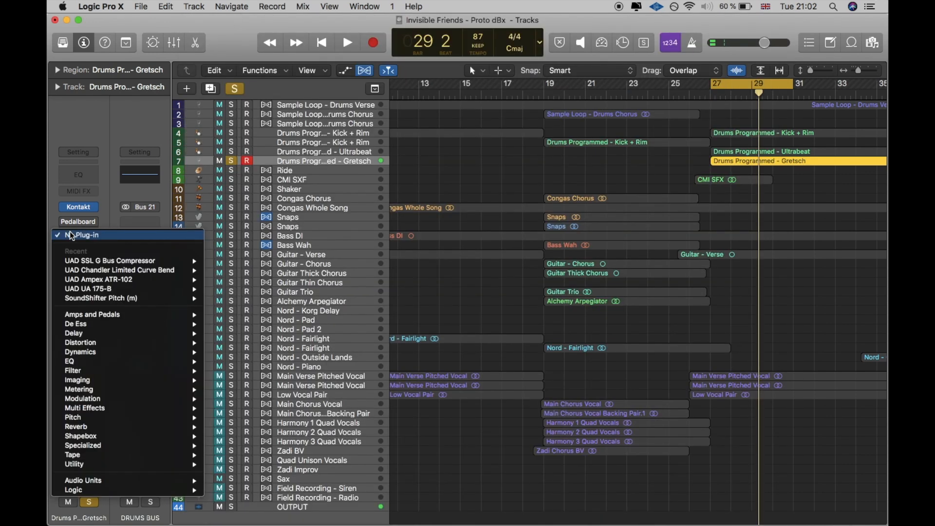
mouse_move(141, 352)
mouse_move(273, 364)
click(356, 363)
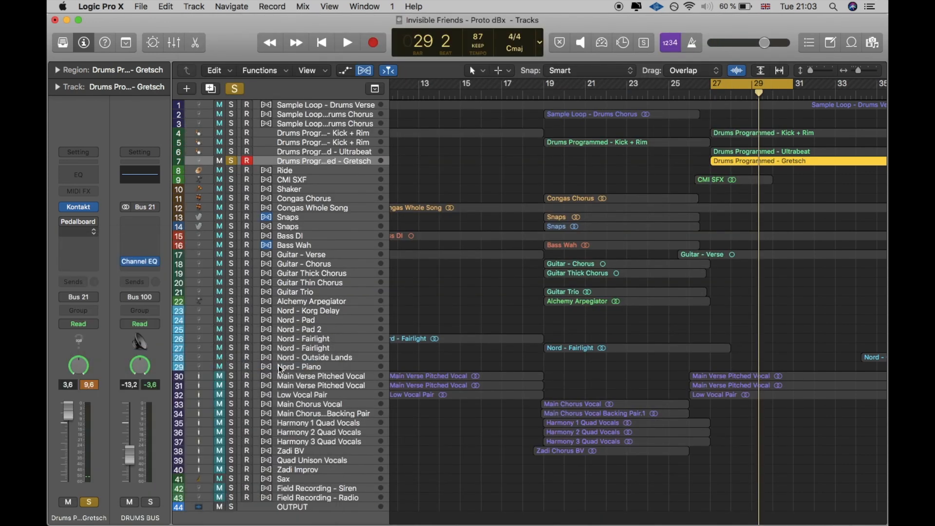
Step: Step through the dbx-160 presets to Tom & Jerry and move the plug-in window clear of the channel strip
click(129, 67)
click(129, 67)
drag(160, 33, 253, 42)
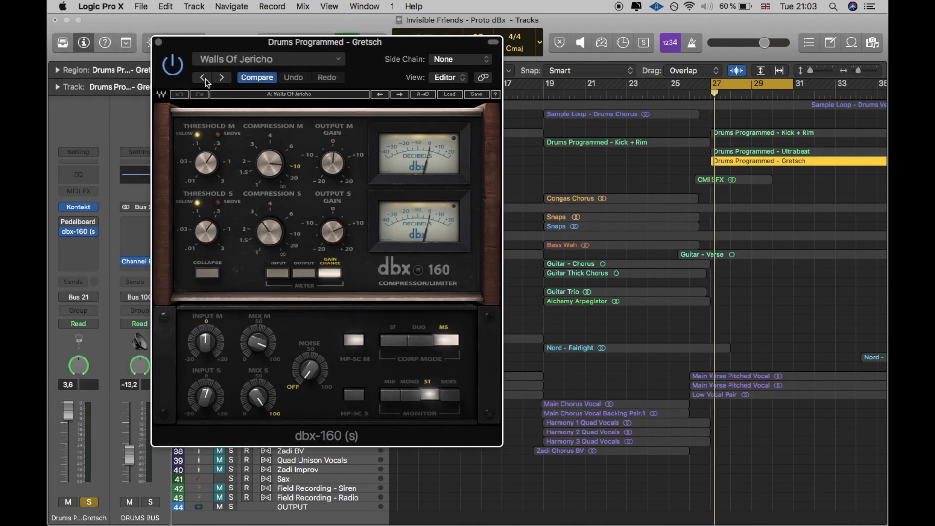
click(221, 77)
click(221, 78)
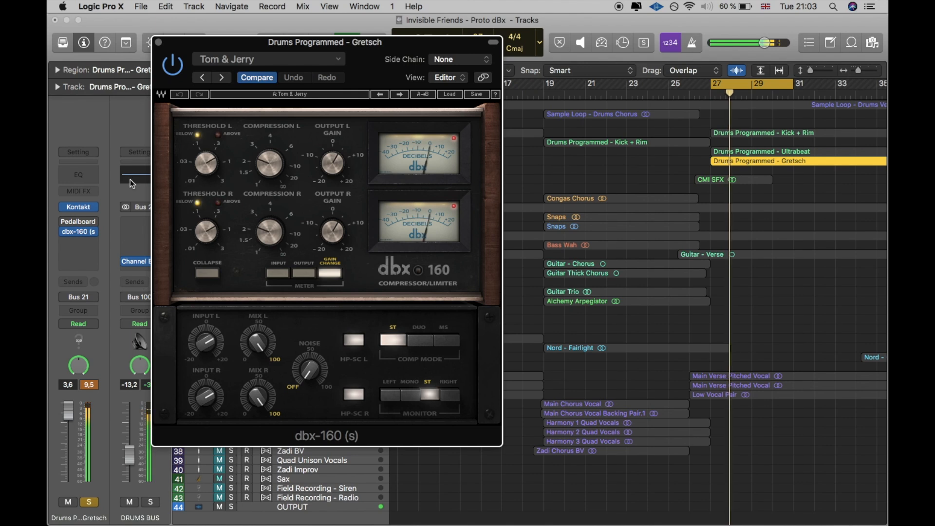
Step: Compare the Gretsch drums with the dbx-160 on and off, leave it bypassed and close its window
click(179, 72)
click(178, 72)
click(179, 73)
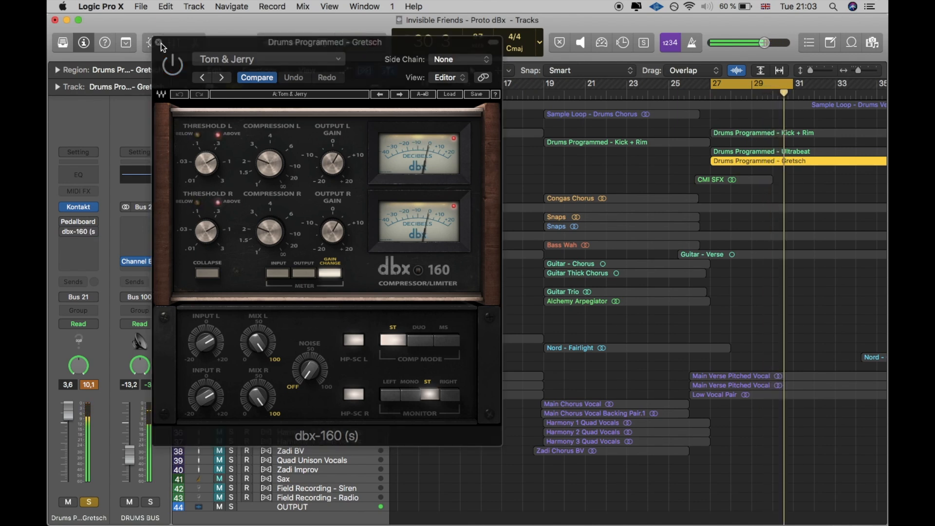
click(159, 43)
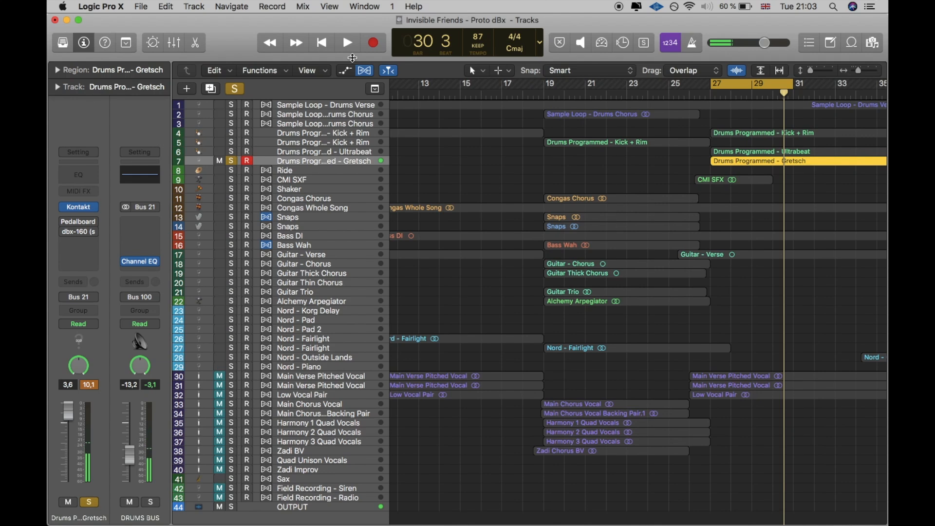
Step: Solo the Ultrabeat and Gretsch drum tracks together and play the cycled bars
click(232, 161)
drag(229, 151, 230, 162)
key(space)
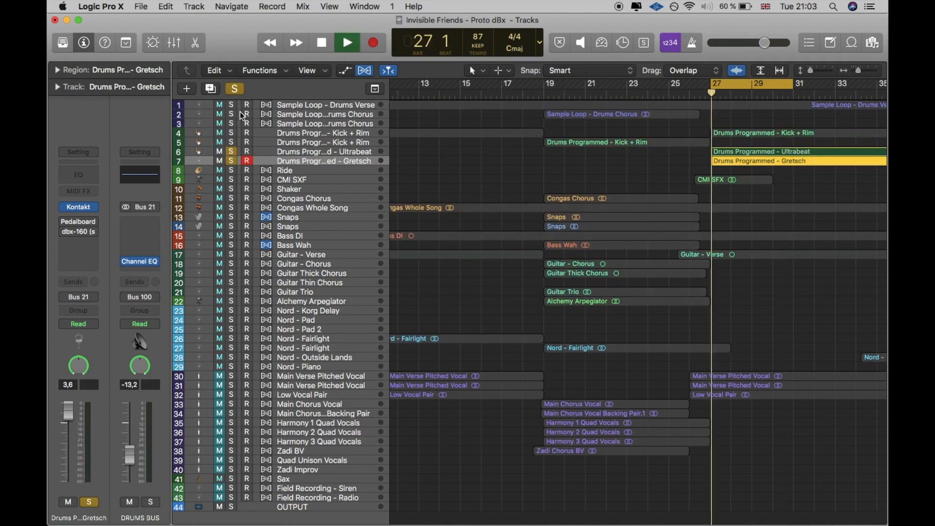
Step: Add tracks 1 to 5 and Congas Whole Song to the solo, and lower the Ultrabeat track's volume to -3.1 dB
drag(232, 104, 233, 141)
click(308, 152)
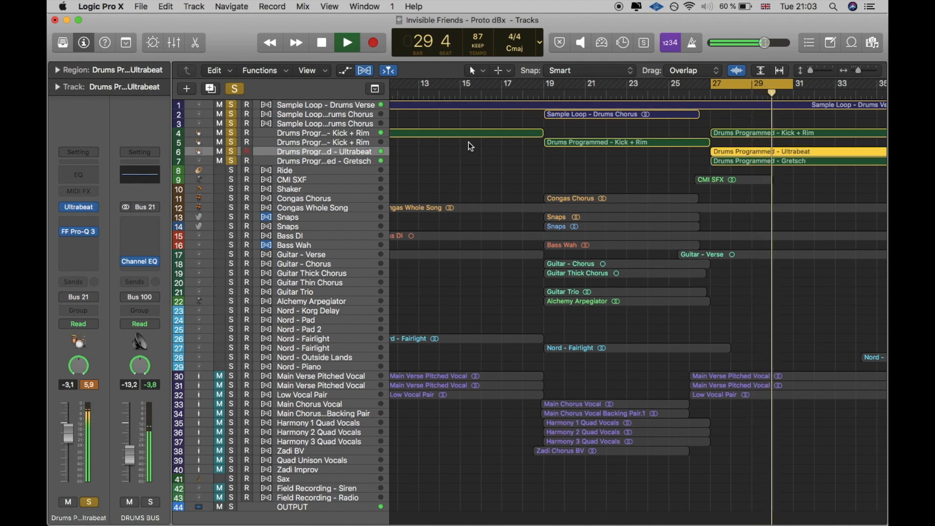
click(233, 208)
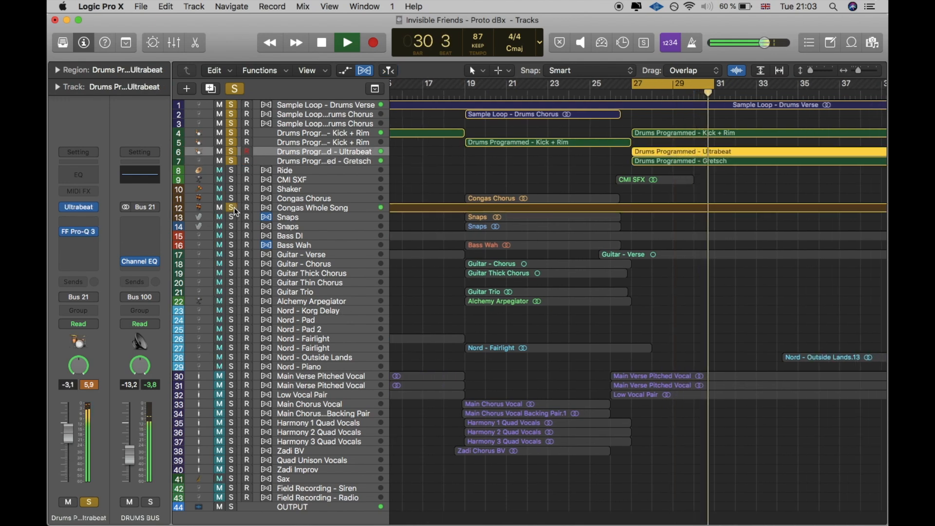
Step: Add the Bass DI and Guitar - Verse tracks to the solo during playback, and clear those solos after listening
click(232, 237)
key(XF86AudioRaiseVolume)
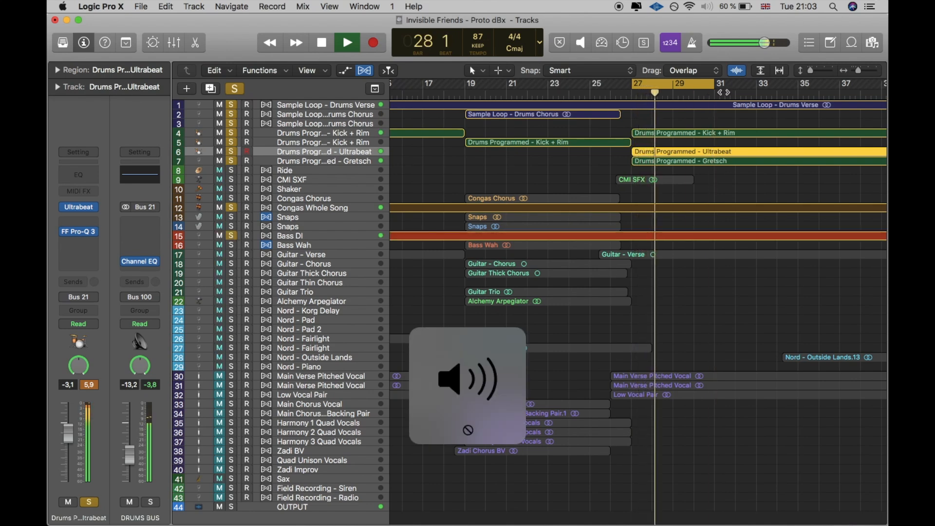
scroll(724, 167, right, 3)
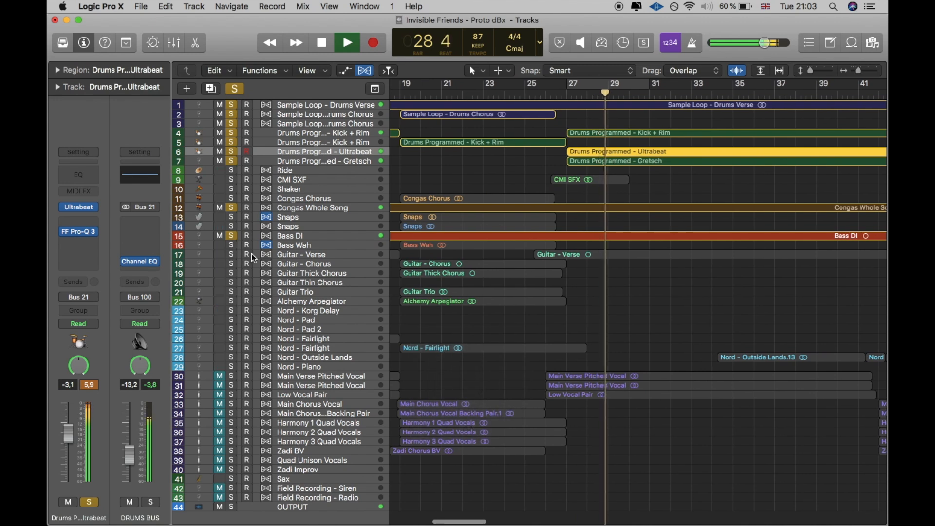
click(233, 254)
scroll(405, 316, right, 2)
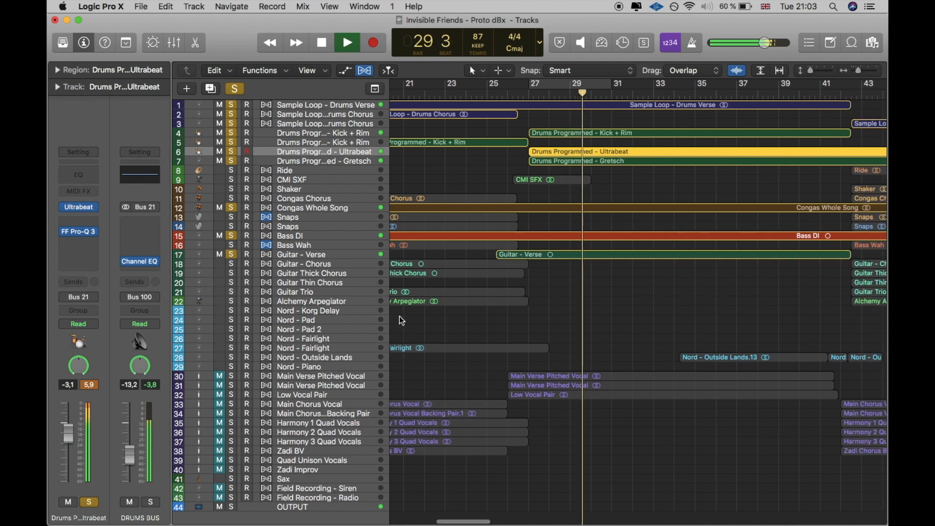
scroll(537, 294, right, 4)
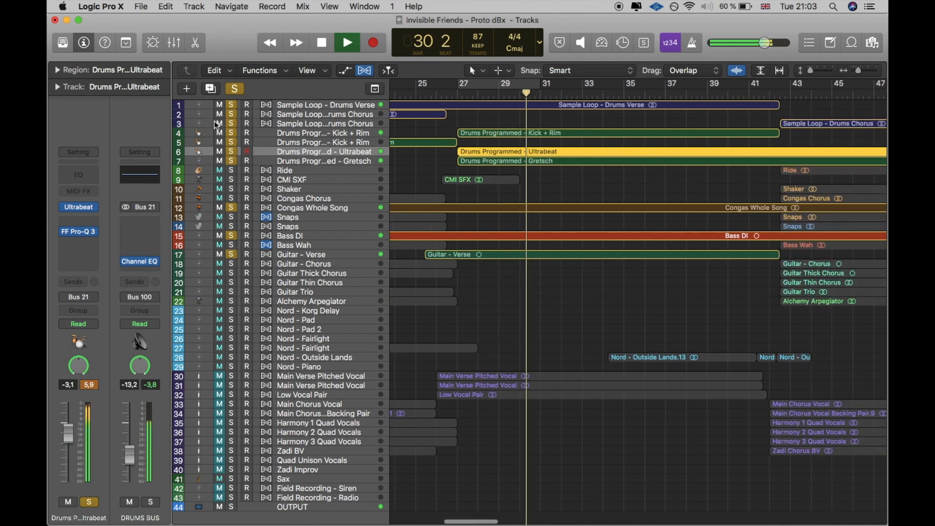
alt+click(233, 104)
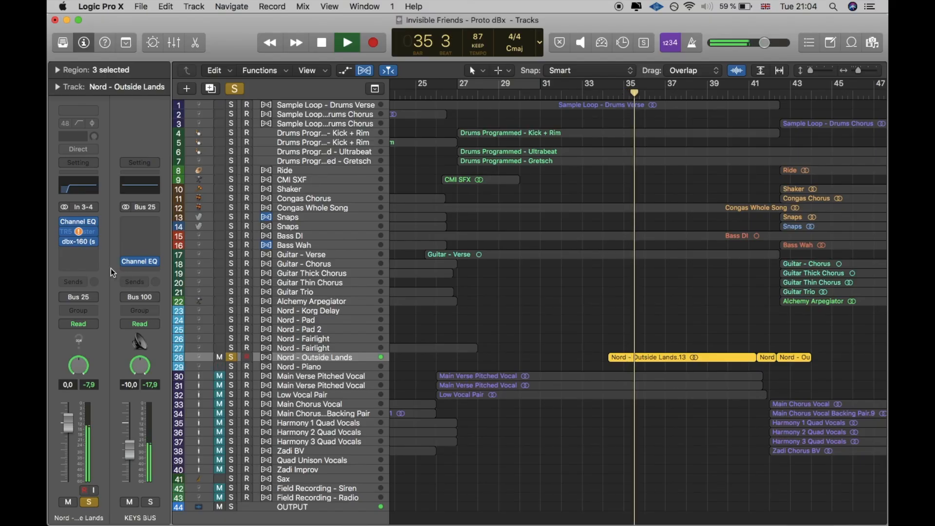
Step: Inspect the dbx-160 on the soloed Nord - Outside Lands track, close its window and release the track's solo
click(83, 244)
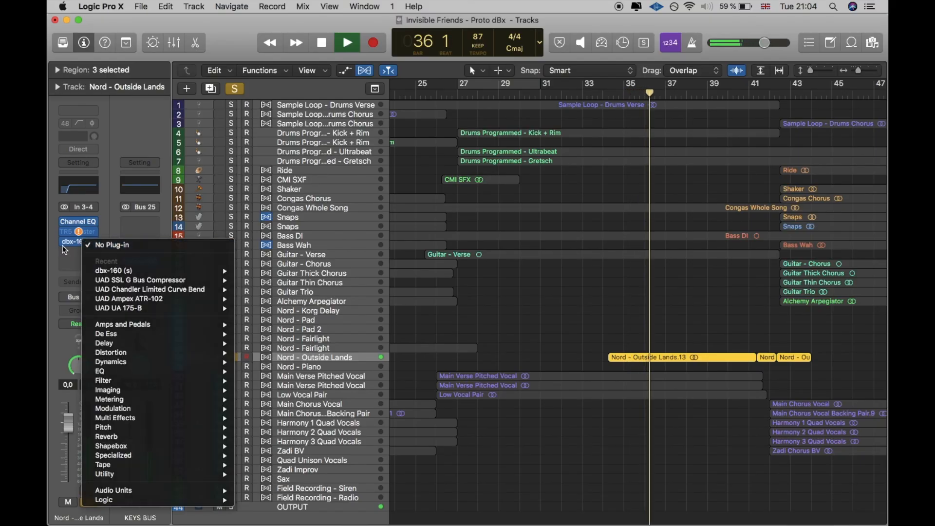
click(78, 241)
click(79, 242)
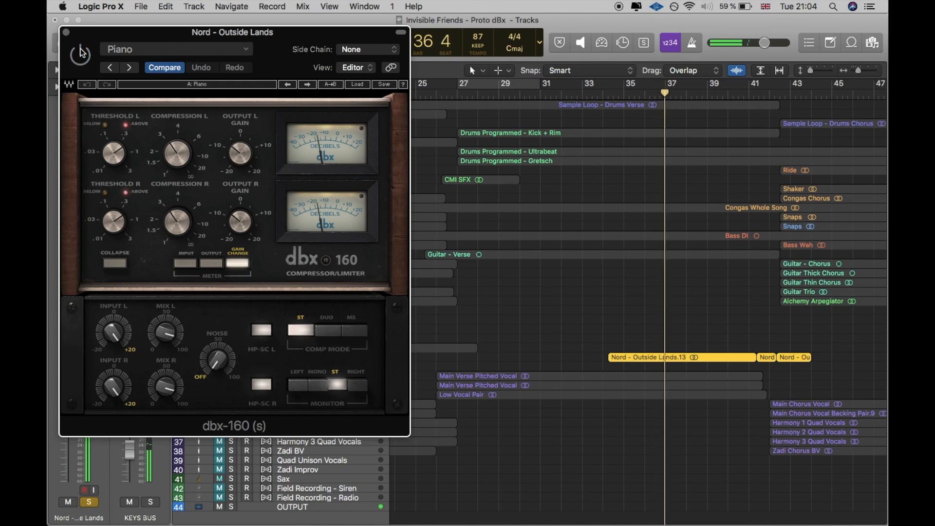
click(65, 32)
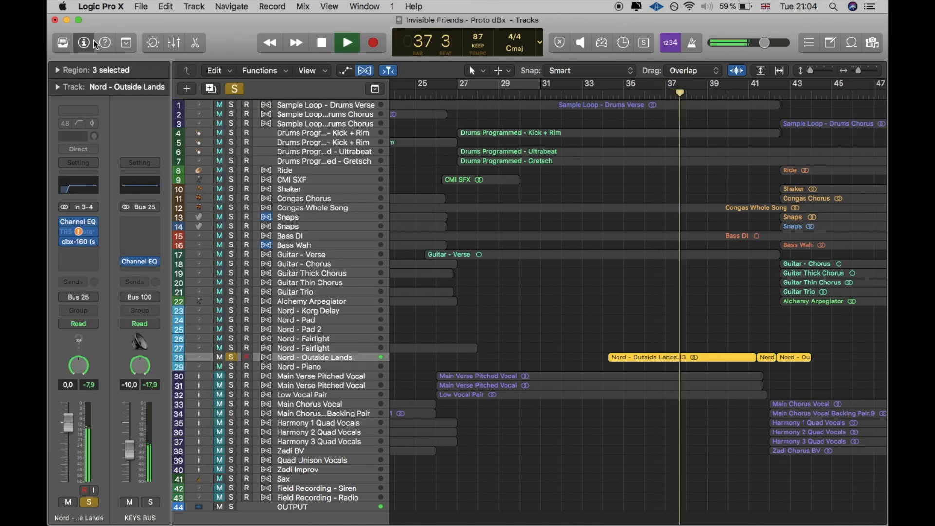
click(230, 358)
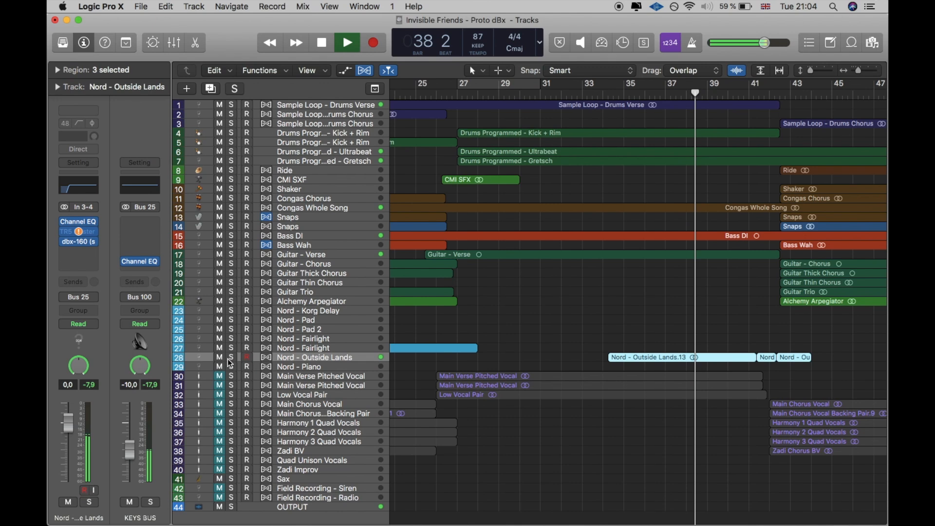
Step: Boost the high shelf in the Nord - Outside Lands Channel EQ by 11.5 dB at 2100 Hz and close the EQ
scroll(690, 220, right, 3)
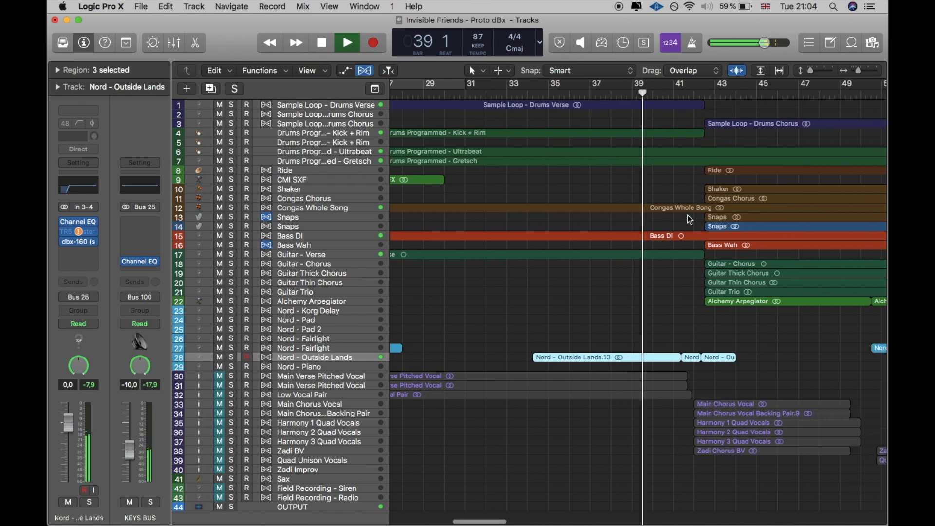
scroll(690, 220, right, 1)
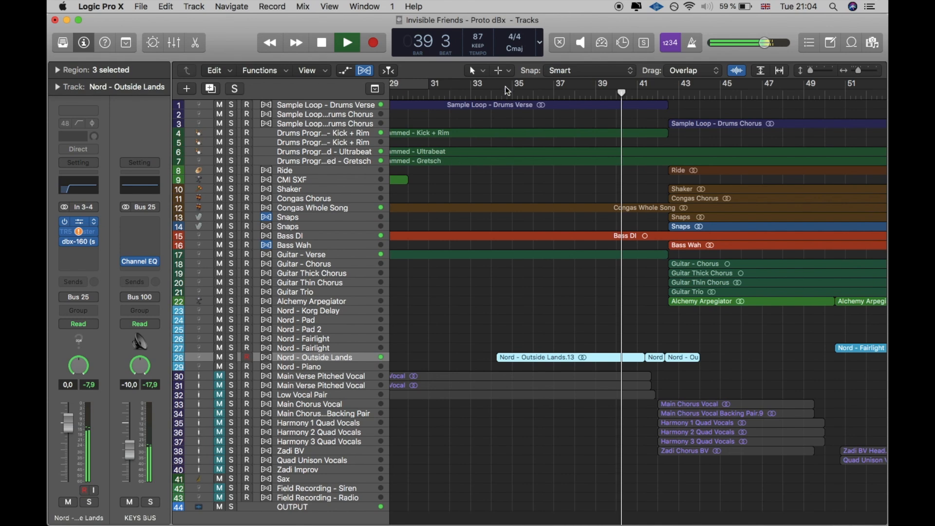
key(v)
drag(524, 153, 452, 126)
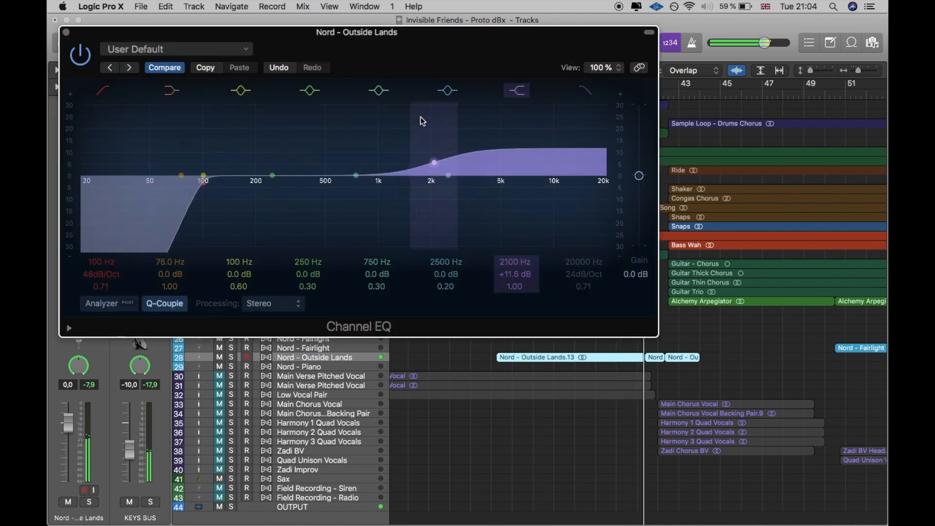
click(66, 32)
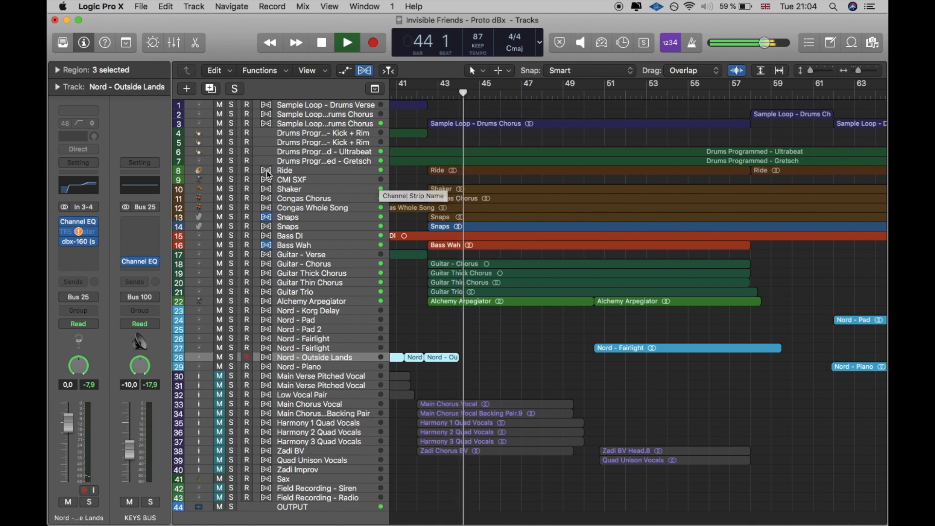
Step: Briefly solo the Ride track in the chorus starting near bar 43 and release its solo
click(232, 170)
click(232, 170)
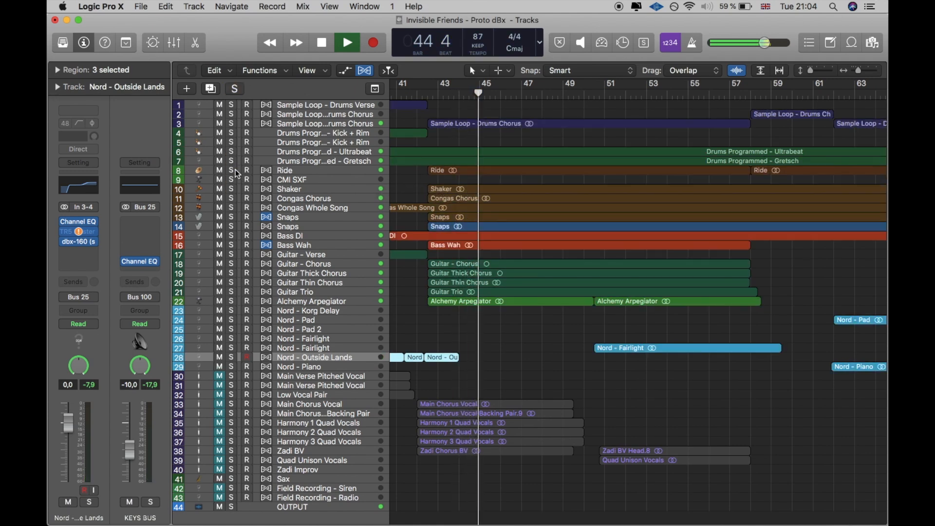
scroll(551, 275, right, 4)
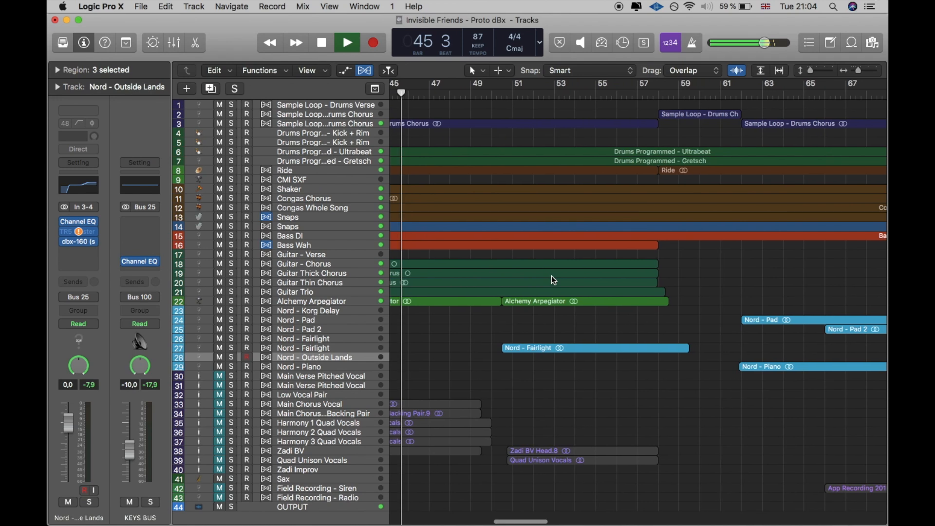
drag(858, 71, 856, 72)
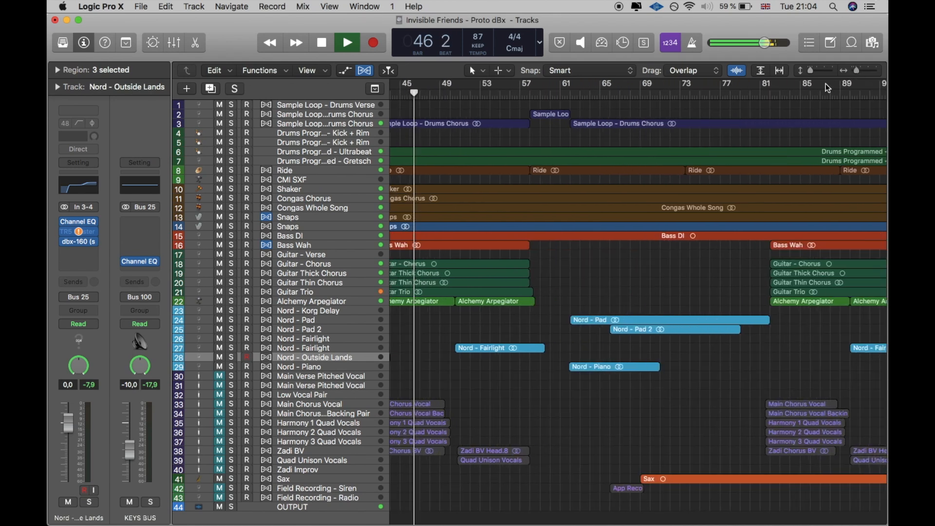
scroll(689, 162, left, 5)
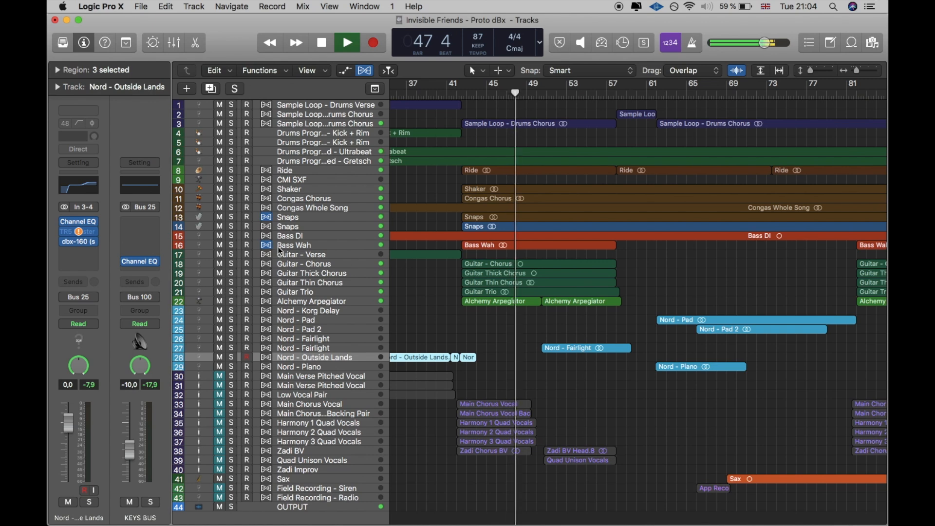
Step: Play the soloed Bass Wah track in the cycled second chorus, adding tracks 4 to 10 and Bass DI to the solo
click(294, 245)
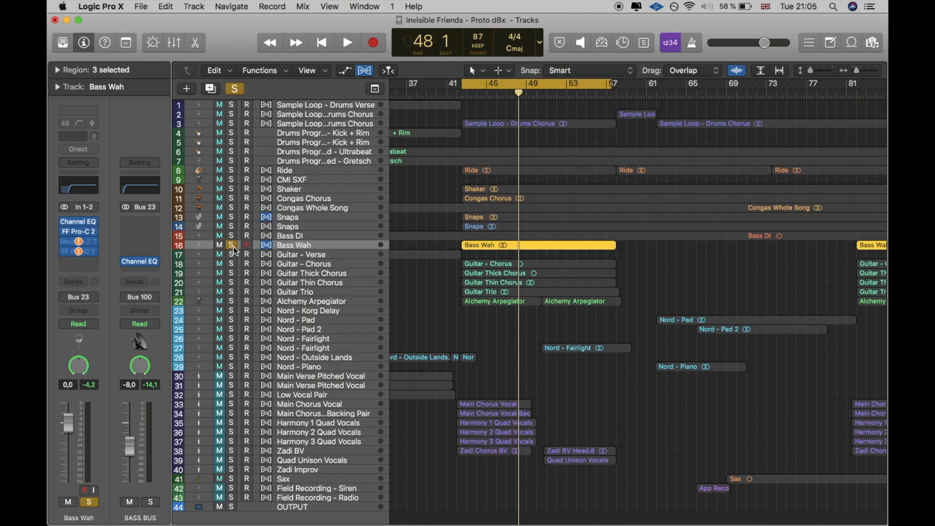
key(space)
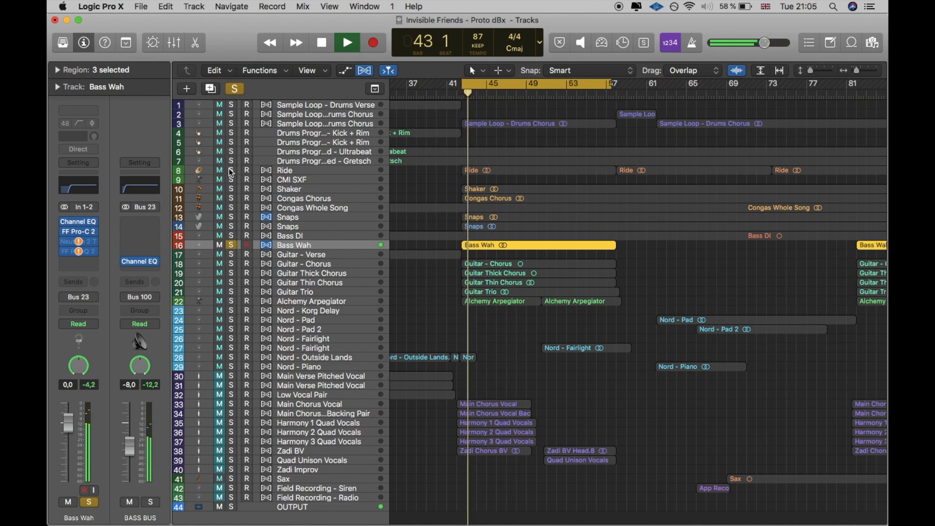
drag(231, 171, 231, 123)
click(229, 123)
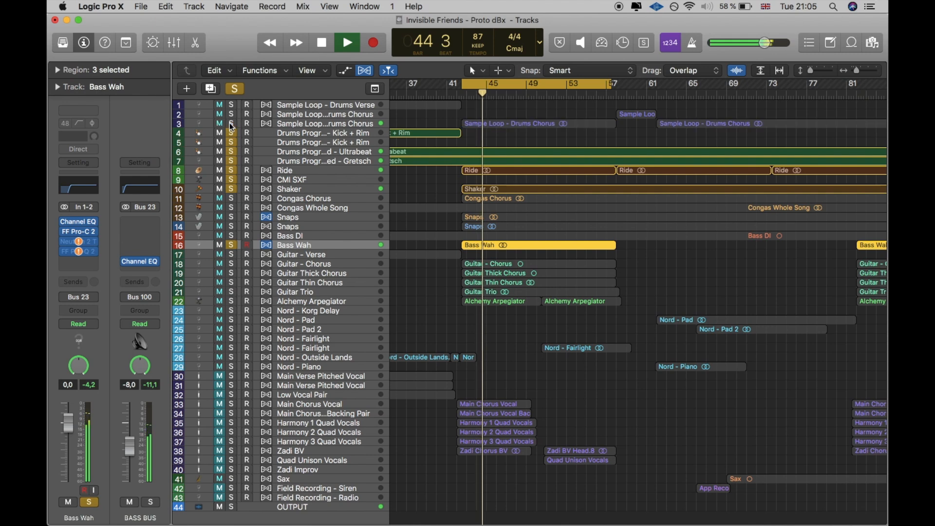
click(234, 235)
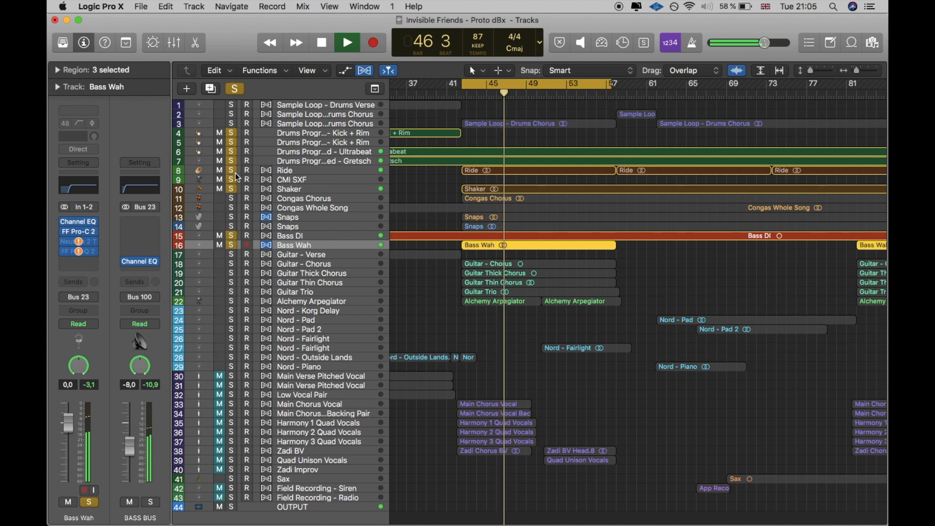
Step: Clear all track solos, and leave Bass Wah lowered to -5.8 dB and muted with playback stopped
drag(230, 133, 227, 253)
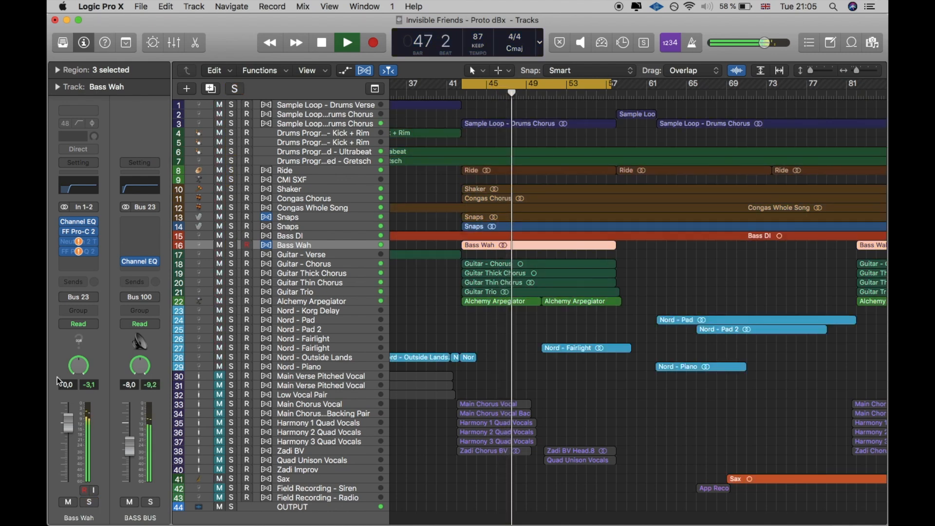
drag(68, 422, 70, 334)
drag(75, 423, 68, 483)
key(space)
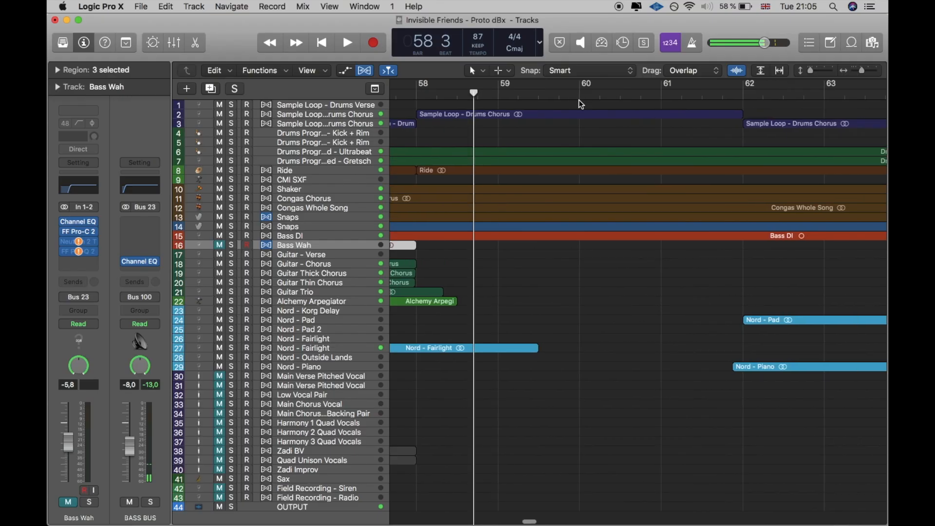
Step: Play bars 58 to 62 as a cycle and mute tracks 5 to 15
drag(859, 73, 850, 68)
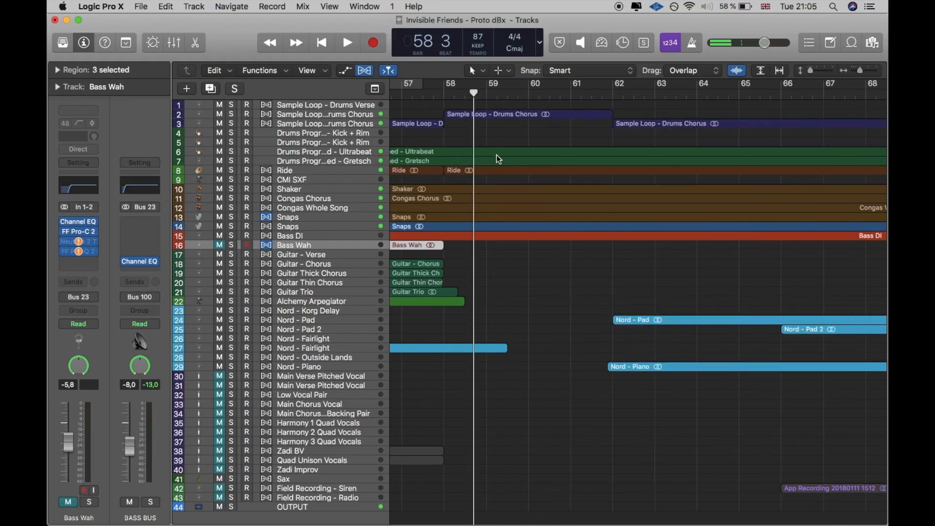
drag(460, 90, 603, 86)
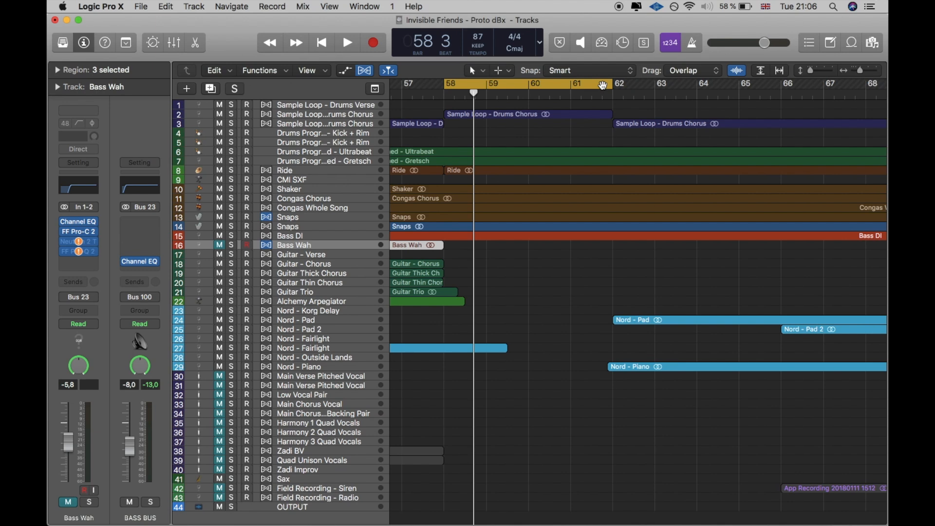
key(space)
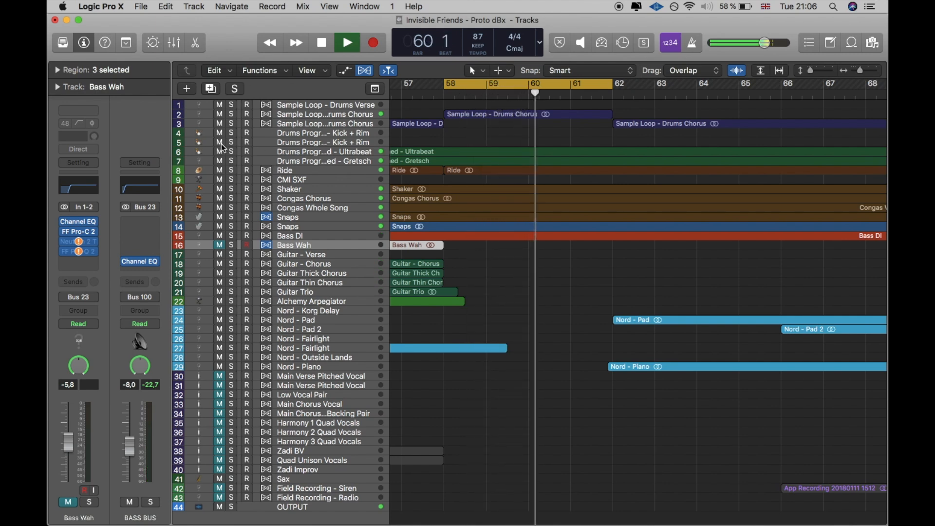
drag(219, 133, 217, 235)
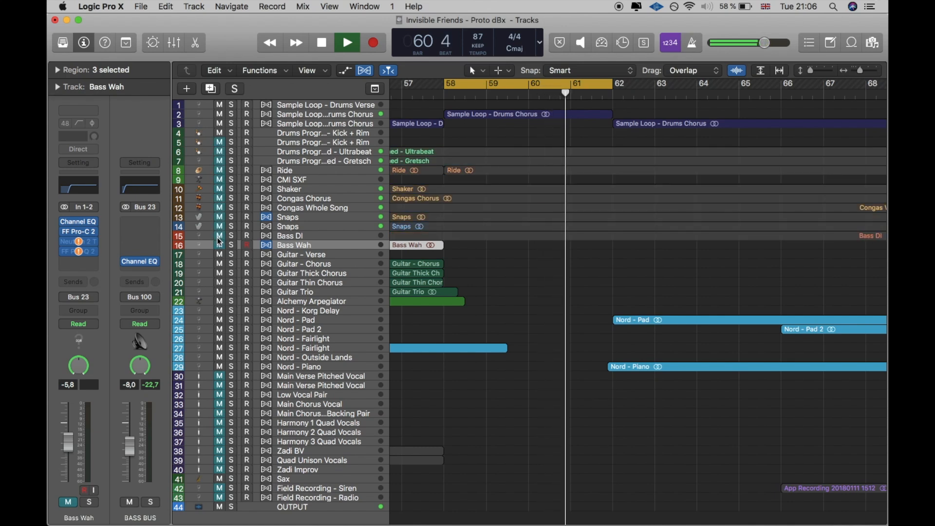
Step: Unmute the Gretsch and Ultrabeat drums, Ride, Shaker, both congas, both Snaps, Bass DI and Bass Wah one after another
click(219, 161)
click(220, 153)
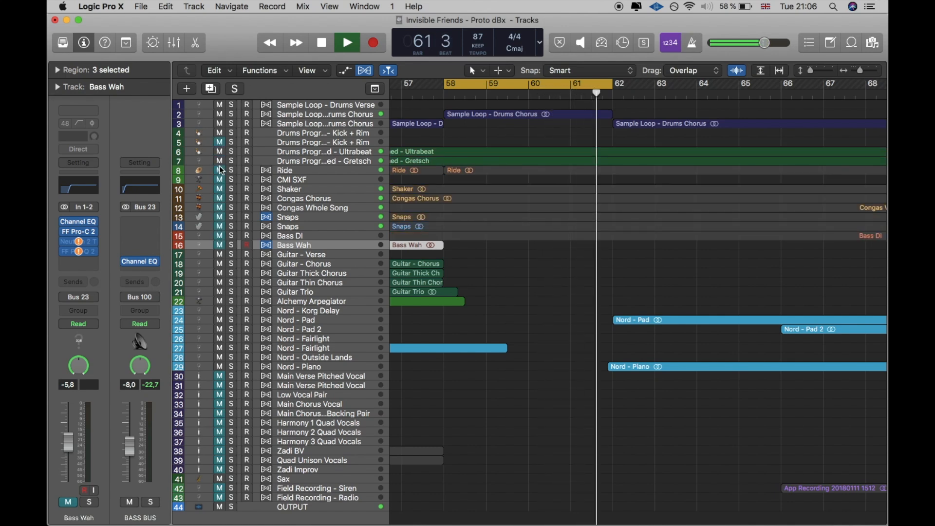
click(219, 171)
drag(220, 189, 220, 194)
click(222, 206)
click(221, 218)
click(221, 226)
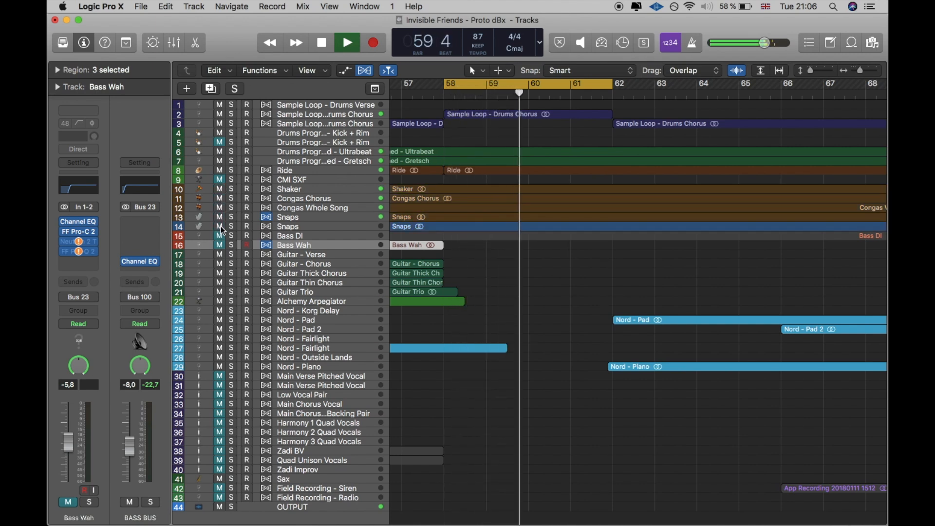
click(220, 236)
click(221, 245)
Step: Solo the Nord - Piano track and play it from the start of its region at bar 62
scroll(596, 130, right, 3)
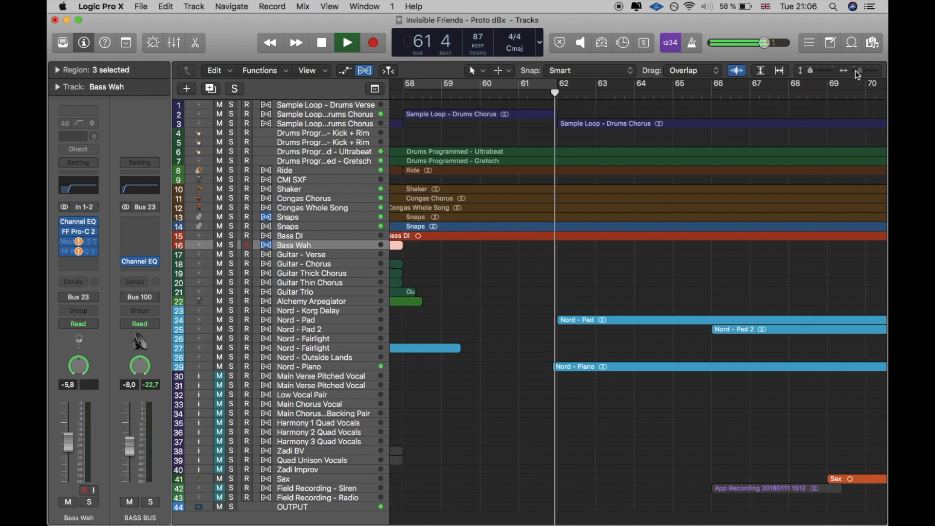
drag(855, 70, 854, 70)
key(space)
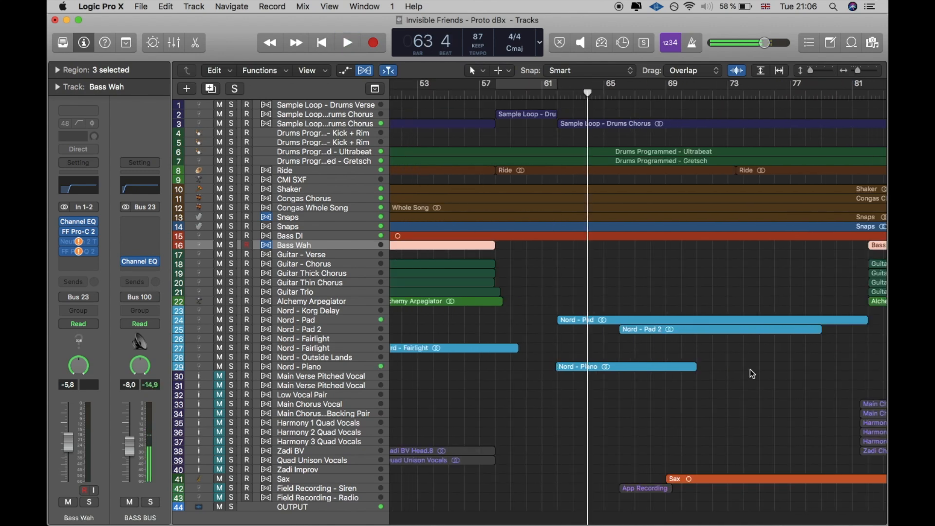
click(301, 366)
click(232, 366)
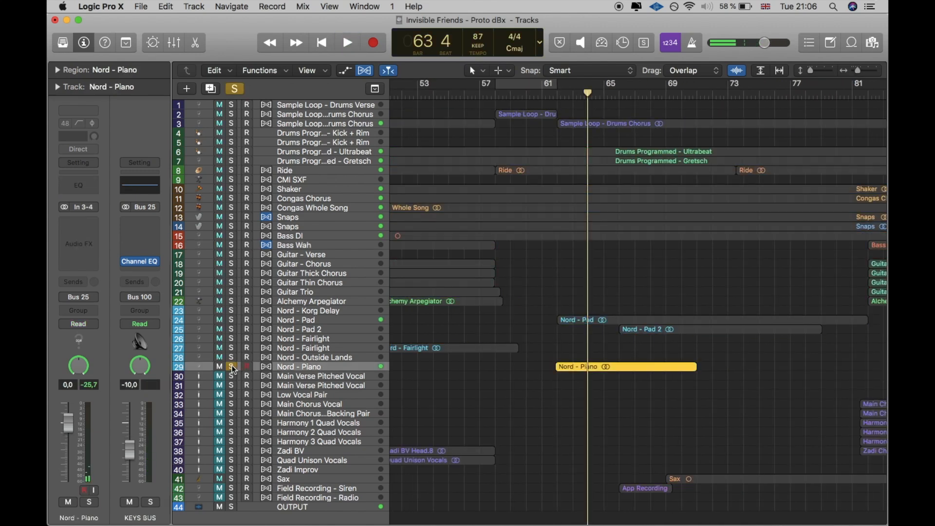
click(558, 93)
key(space)
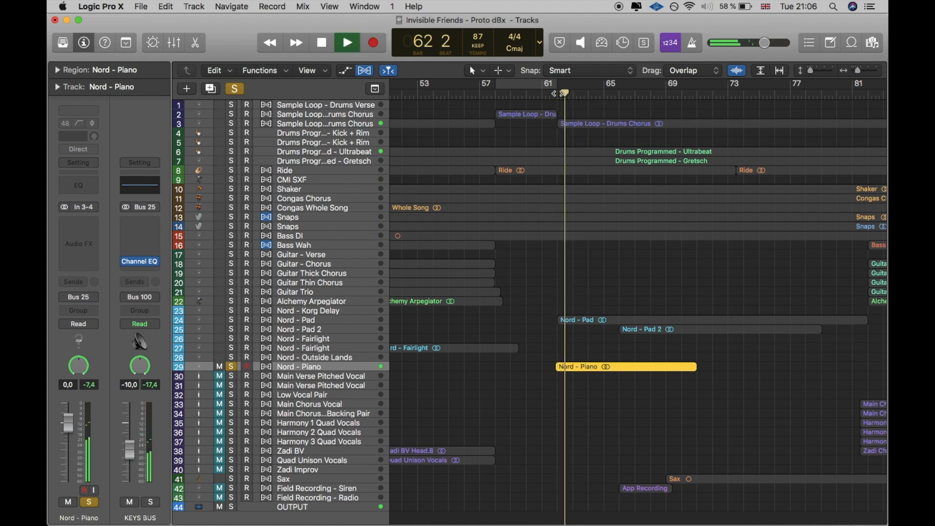
Step: Insert the Abbey Road Vinyl plug-in on the Nord - Piano track and return the playhead to bar 62
click(93, 217)
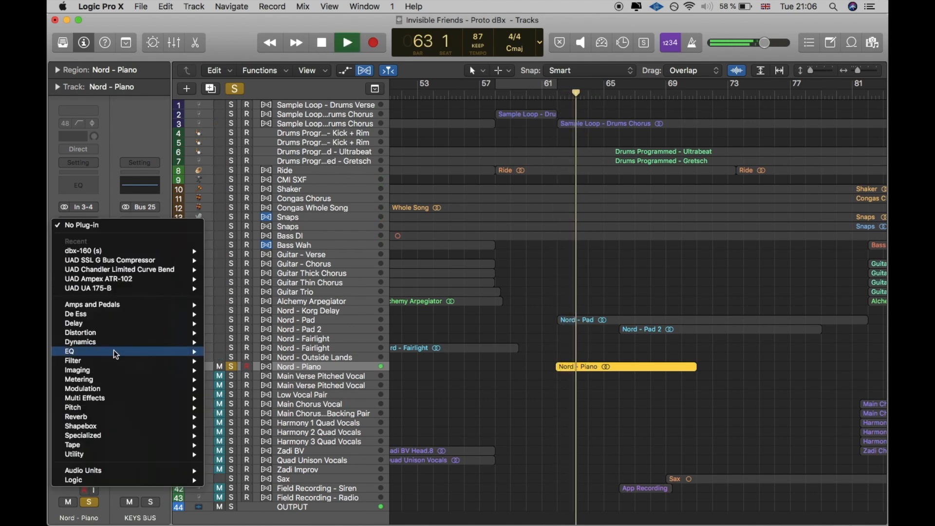
mouse_move(142, 416)
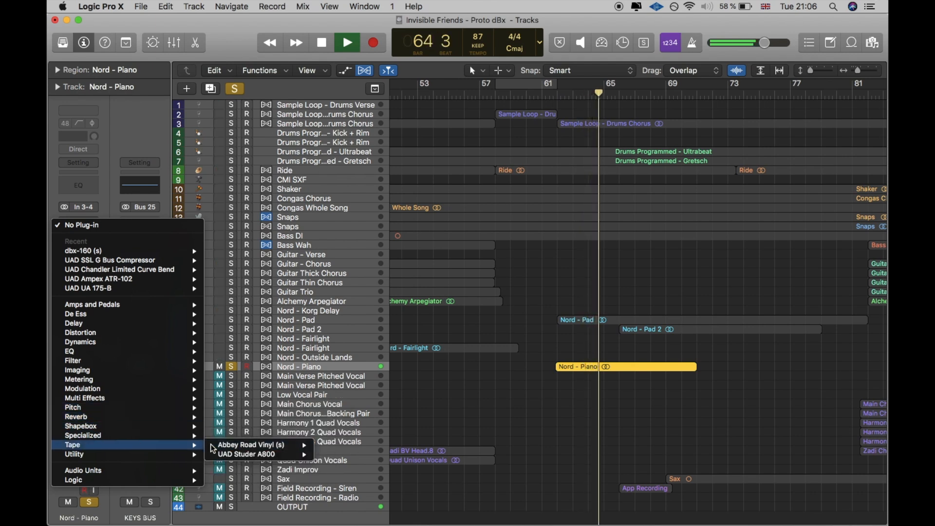
click(214, 444)
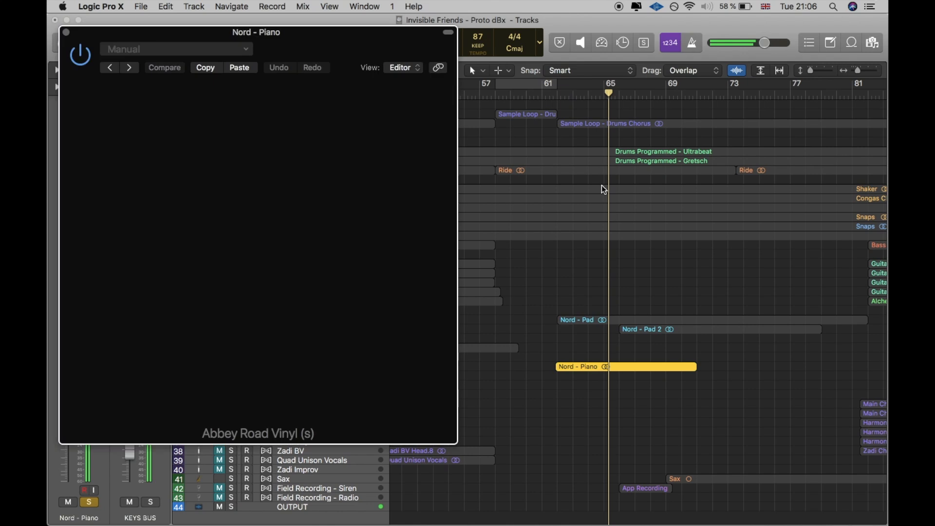
drag(340, 59, 319, 51)
click(556, 99)
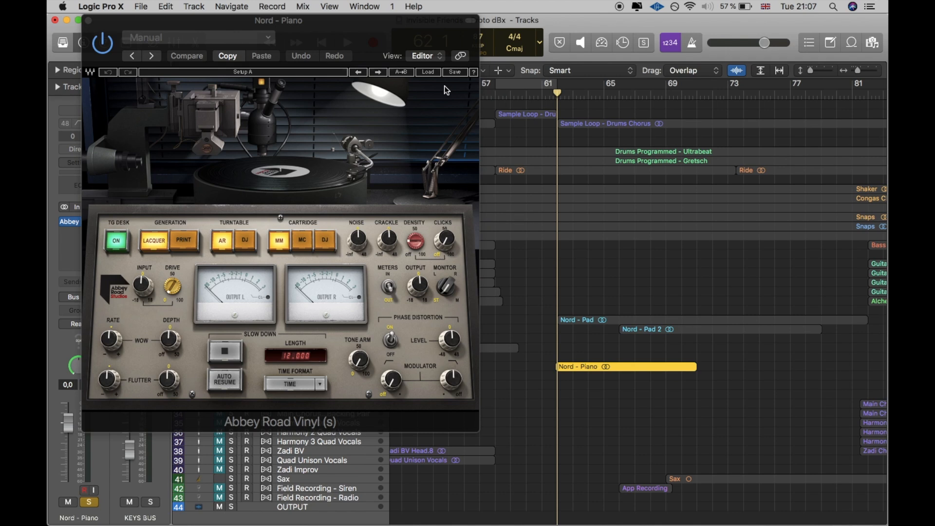
drag(395, 51, 574, 73)
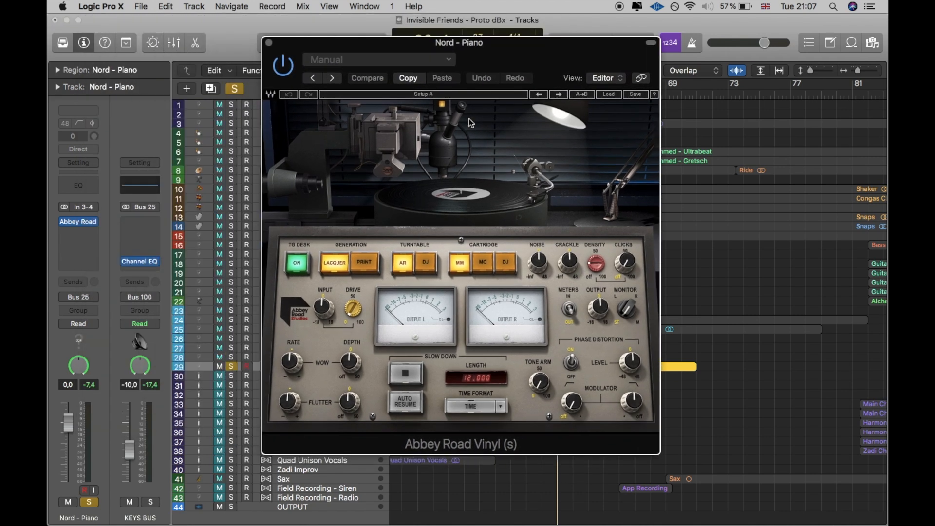
Step: Set Abbey Road Vinyl's Wow depth to 4.3 and Flutter depth to 5.9, and play the piano from bar 62
drag(359, 357, 359, 354)
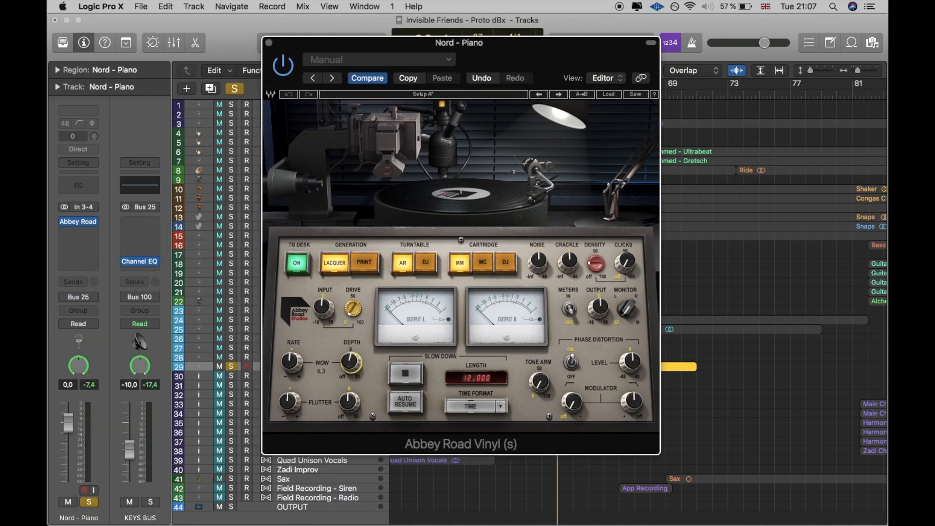
drag(355, 407, 355, 406)
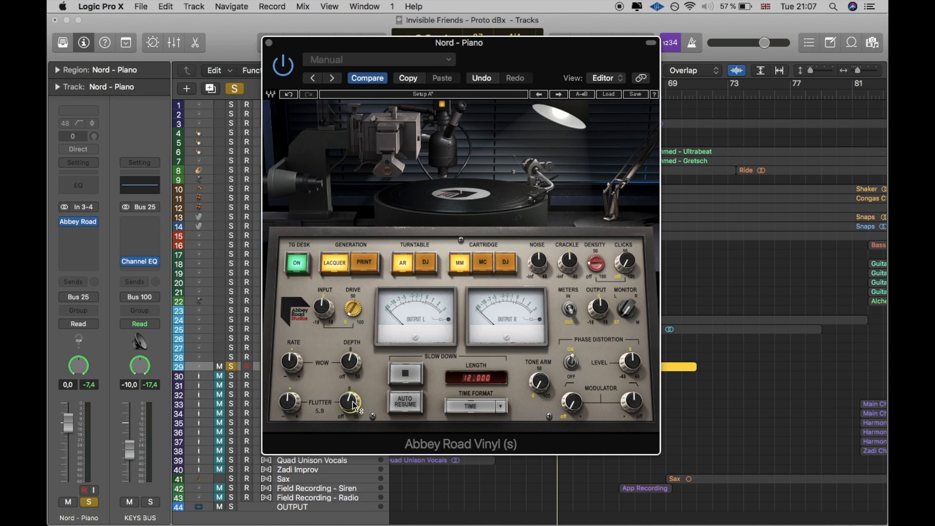
drag(557, 60, 883, 30)
drag(765, 31, 244, 27)
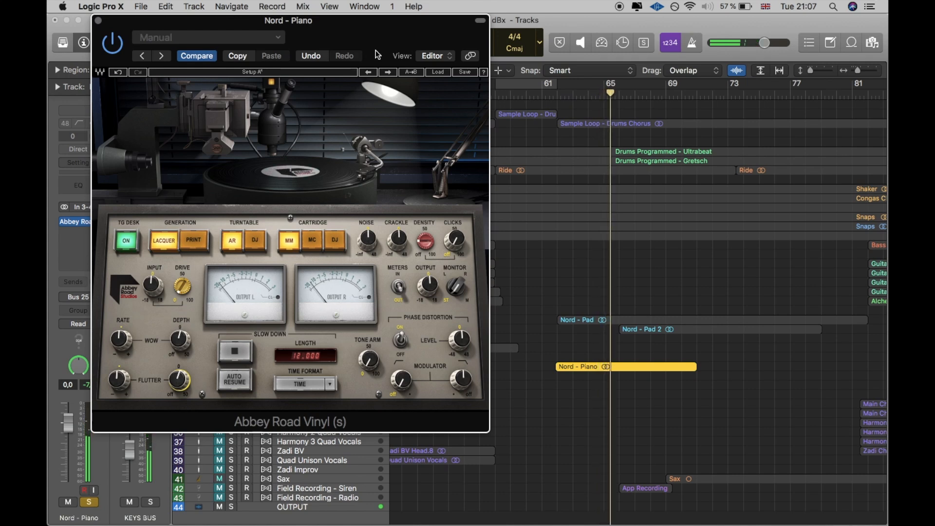
Step: Raise the Wow depth strongly, lower the Wow rate slightly and increase the Flutter depth while the piano plays
click(180, 337)
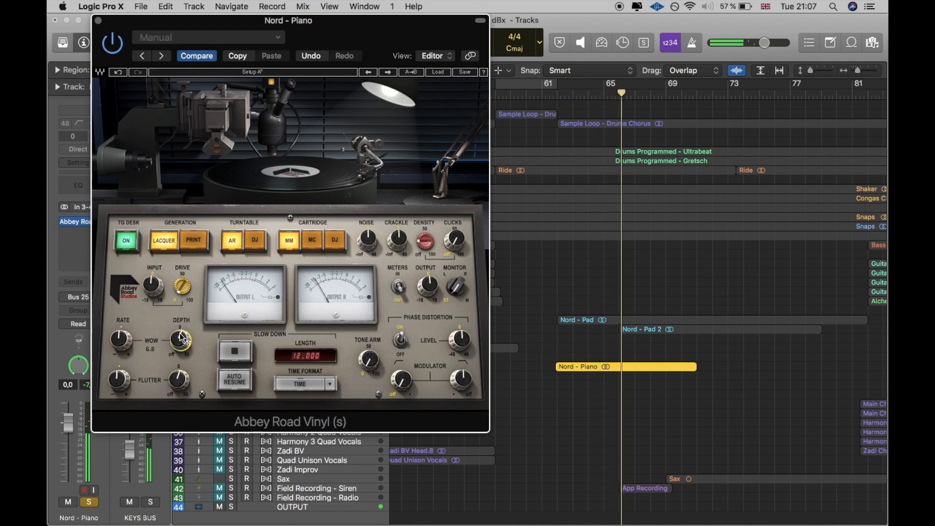
drag(181, 337, 180, 302)
drag(120, 339, 121, 349)
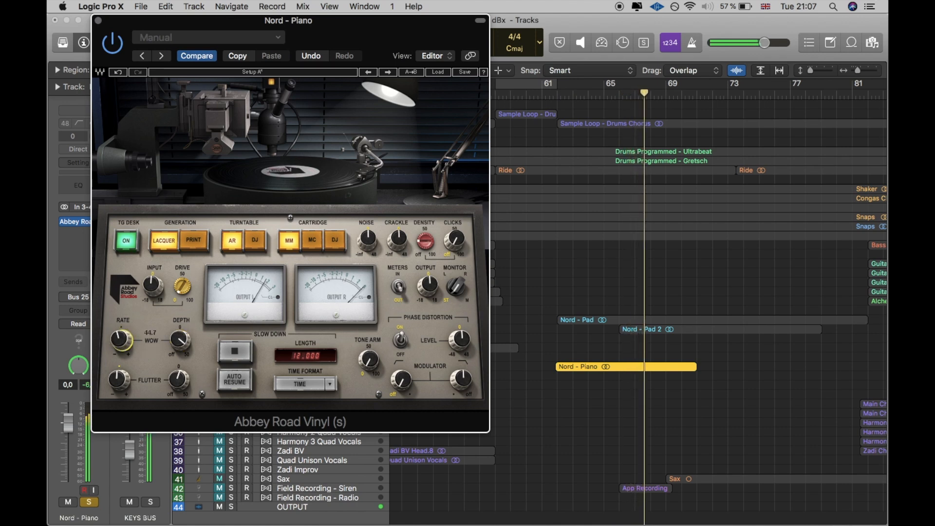
drag(180, 380, 180, 371)
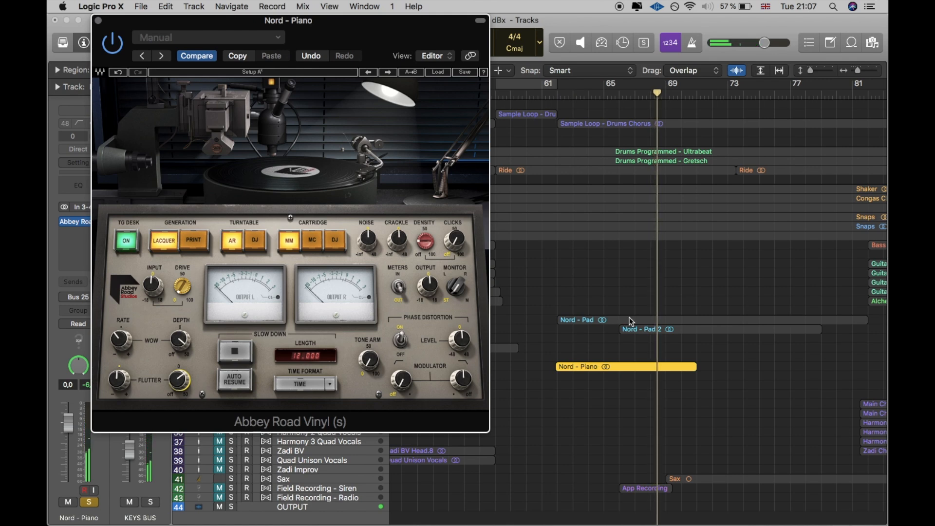
Step: Close the Abbey Road Vinyl window and remove the plug-in from Nord - Piano
click(98, 21)
click(92, 224)
click(92, 224)
click(95, 222)
click(117, 249)
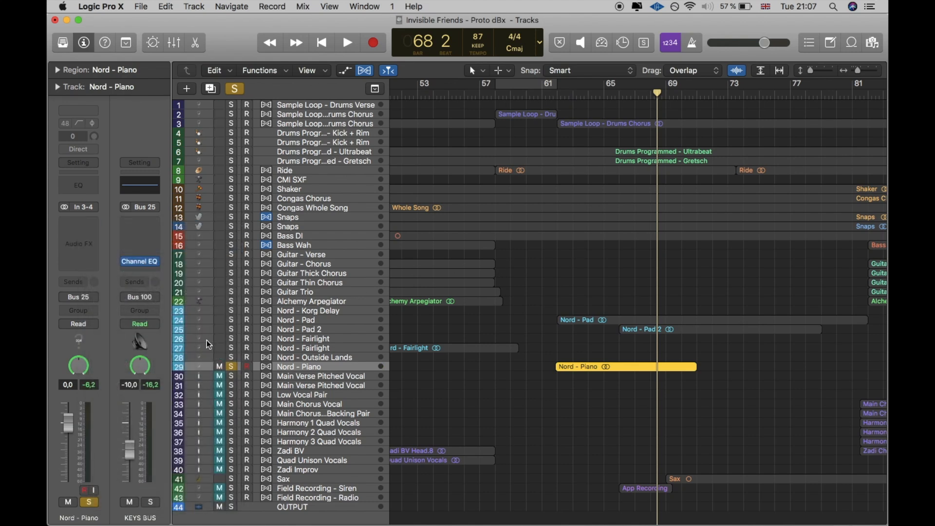
Step: Unsolo Nord - Piano, and play the soloed and selected Nord - Pad track from bar 63
click(233, 367)
click(576, 94)
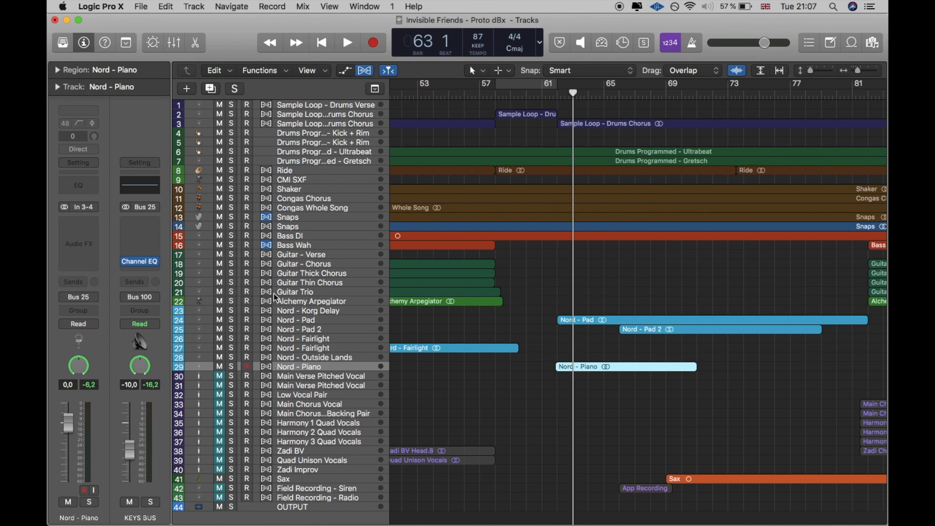
click(249, 314)
key(space)
click(233, 311)
click(232, 320)
click(233, 314)
click(294, 320)
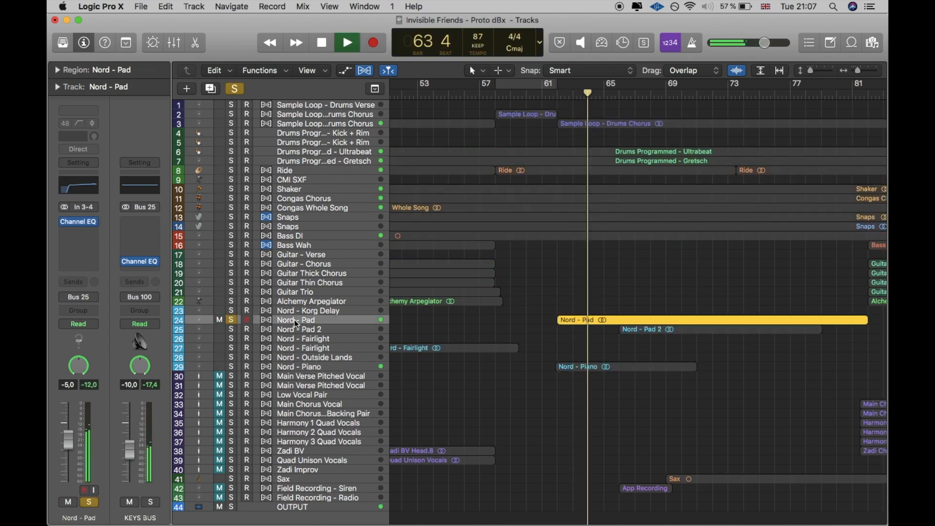
Step: Insert the UAD Korg SDD-3000 delay on Nord - Pad and load its factory preset CZ-Looper 1
click(78, 232)
mouse_move(110, 333)
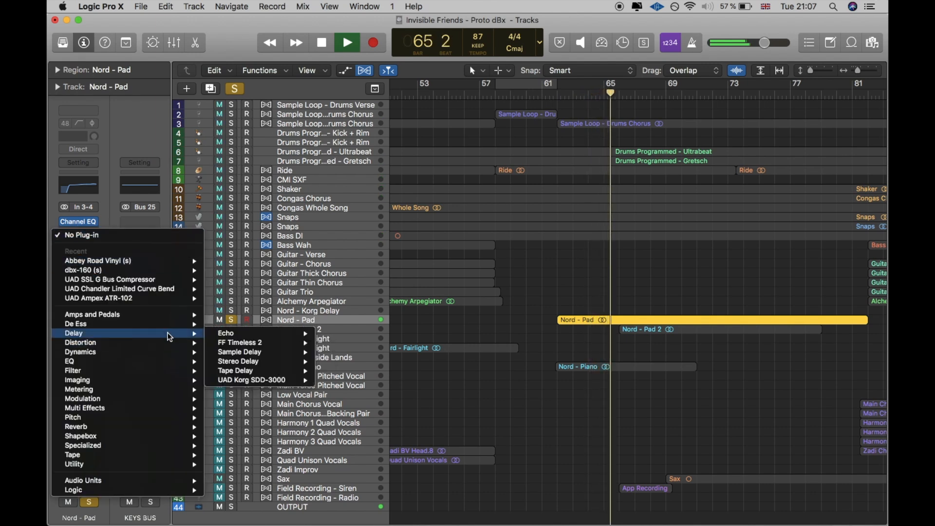
click(261, 380)
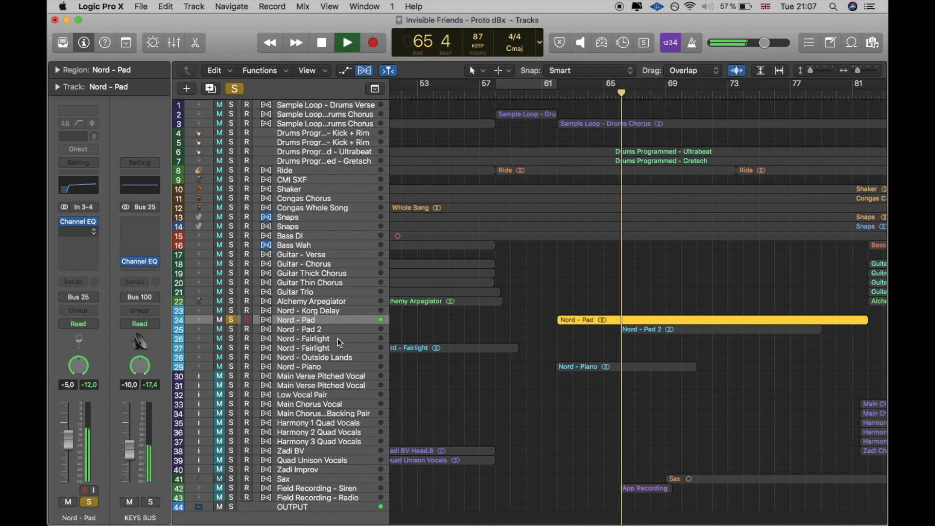
drag(442, 46, 495, 34)
click(229, 37)
mouse_move(259, 258)
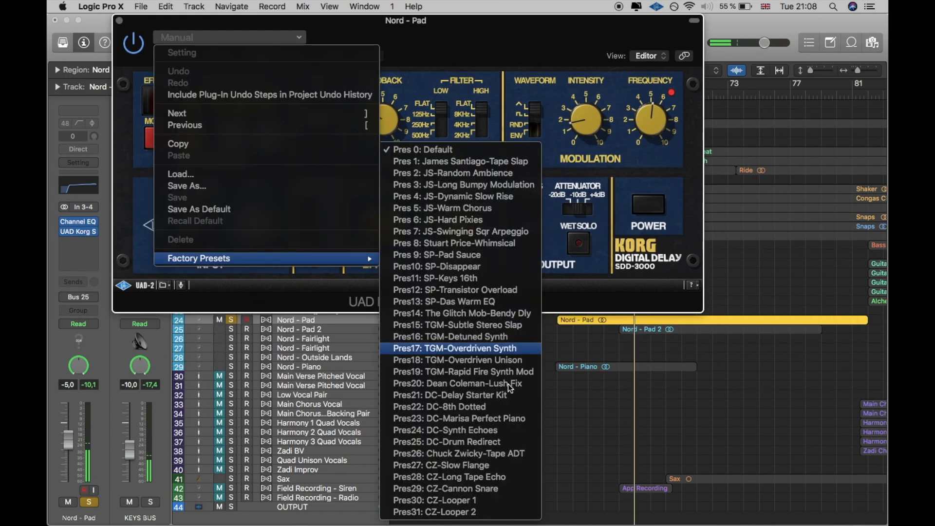
click(482, 501)
Step: Move the delay window clear of the Nord - Pad region and play the track from bar 62
drag(494, 19, 667, 260)
scroll(649, 213, down, 2)
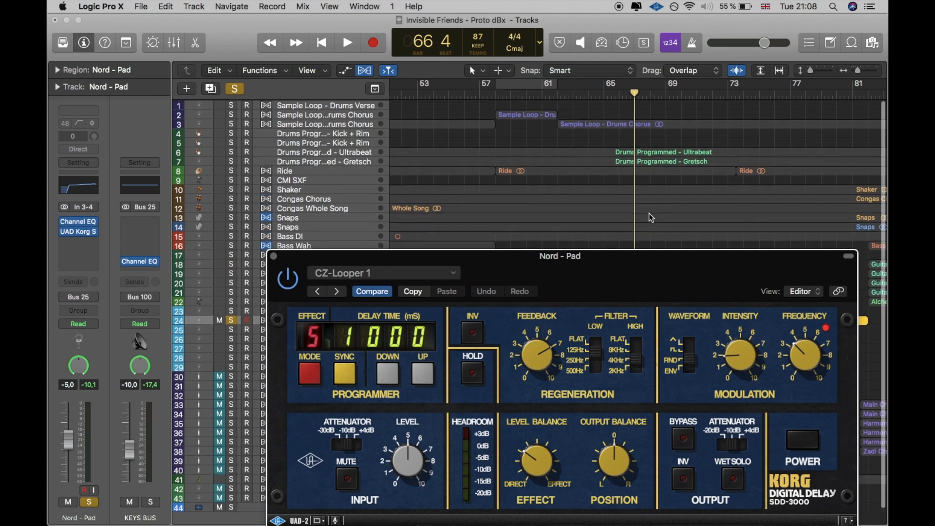
drag(686, 260, 693, 358)
click(559, 94)
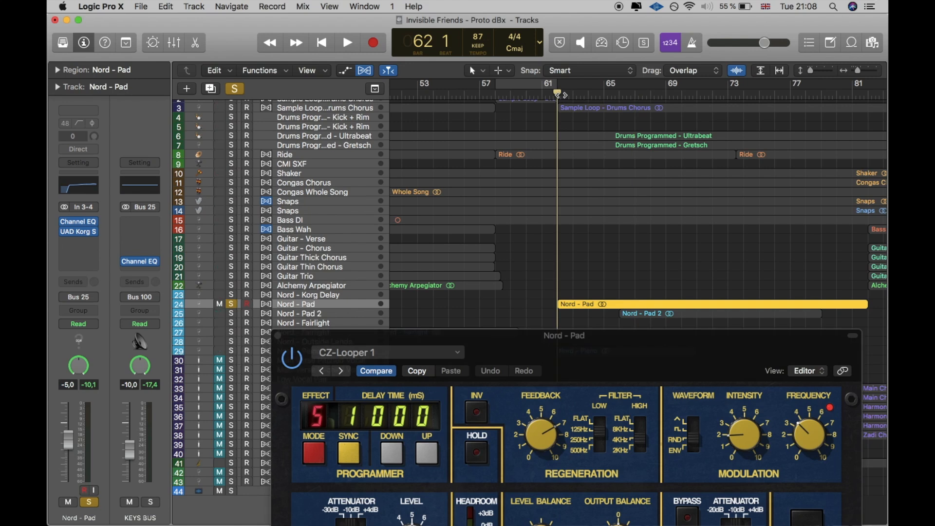
key(space)
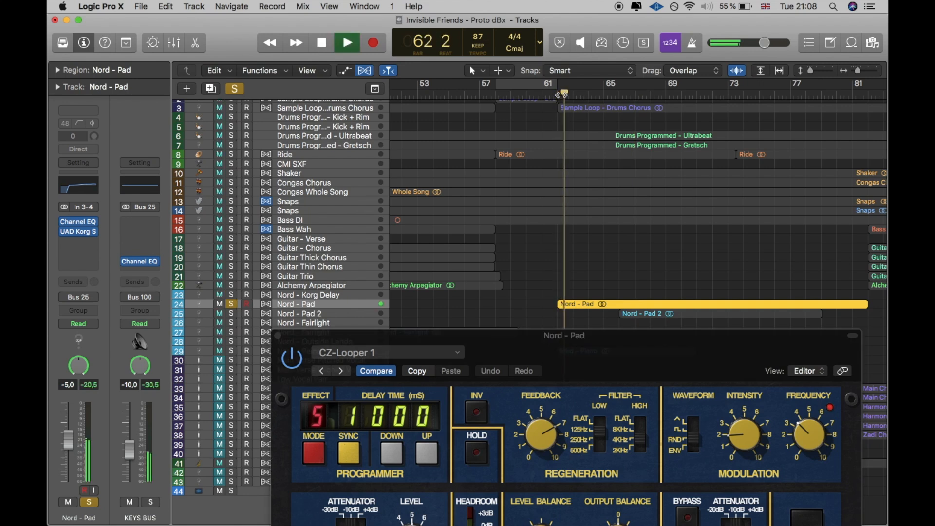
Step: Mute the Nord - Pad region during playback and switch the delay to the CZ-Looper 2 preset
drag(577, 368, 406, 38)
right_click(707, 306)
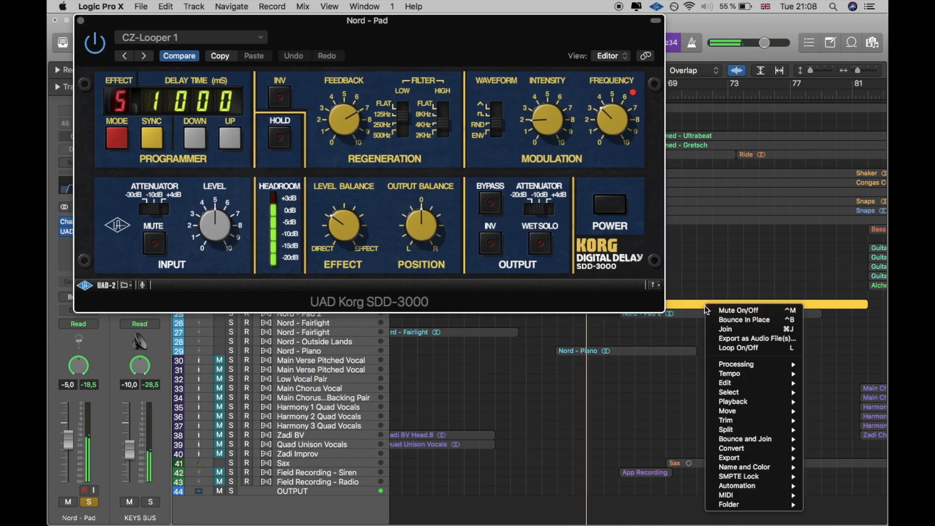
click(719, 311)
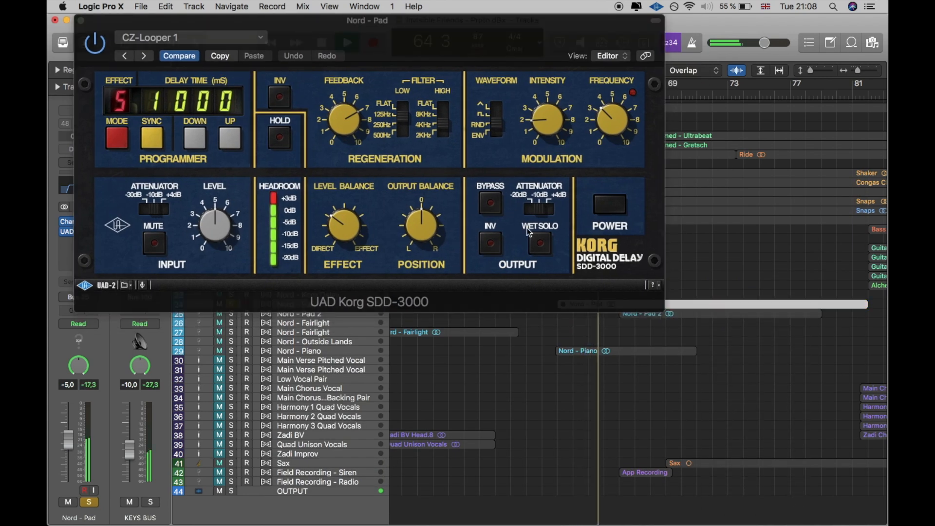
drag(414, 52, 497, 133)
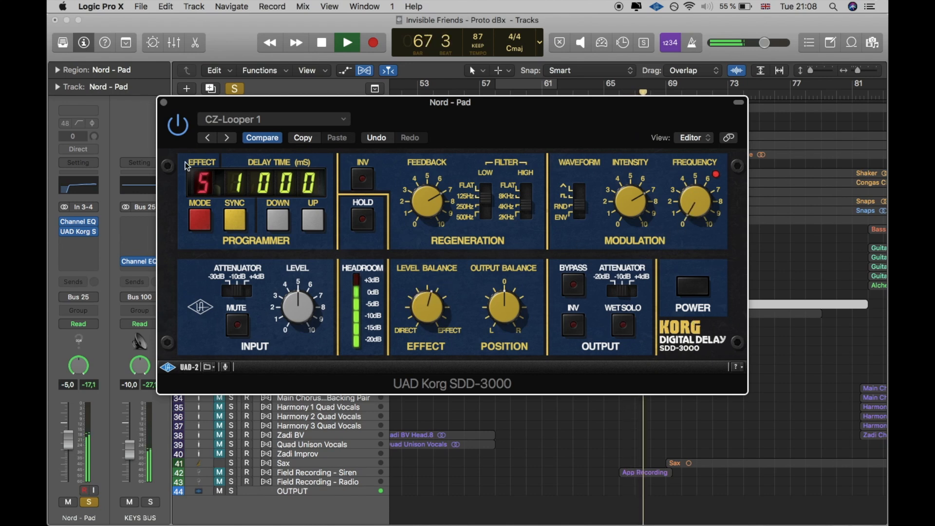
click(228, 139)
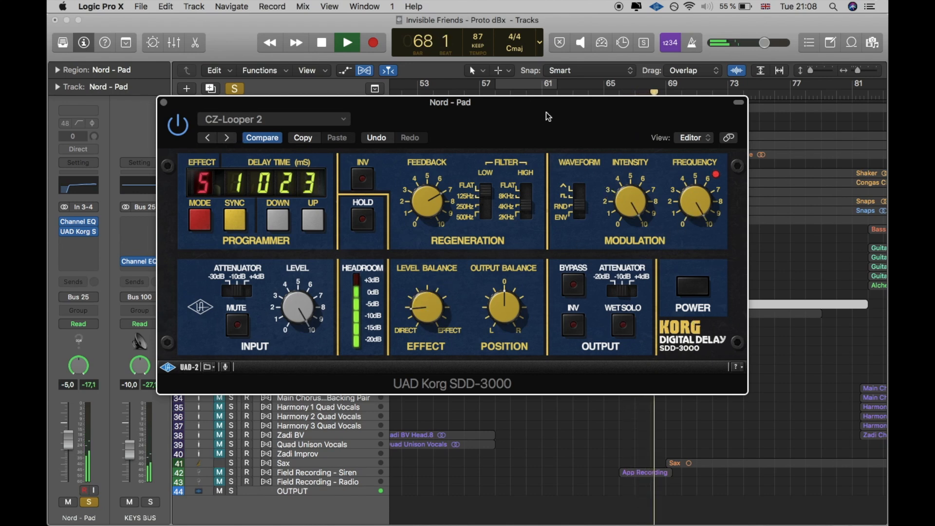
Step: Stop playback, unsolo Nord - Pad and remove the UAD Korg SDD-3000 delay from it
click(164, 104)
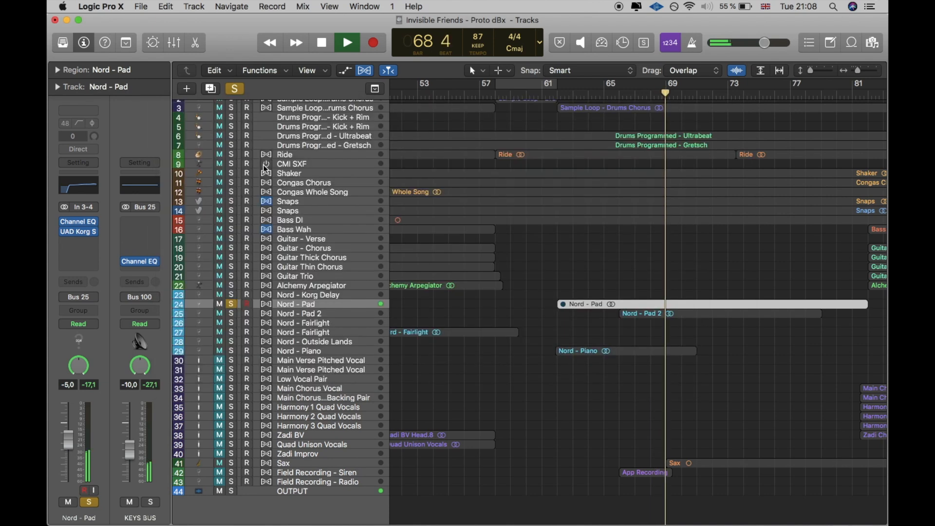
key(space)
click(232, 304)
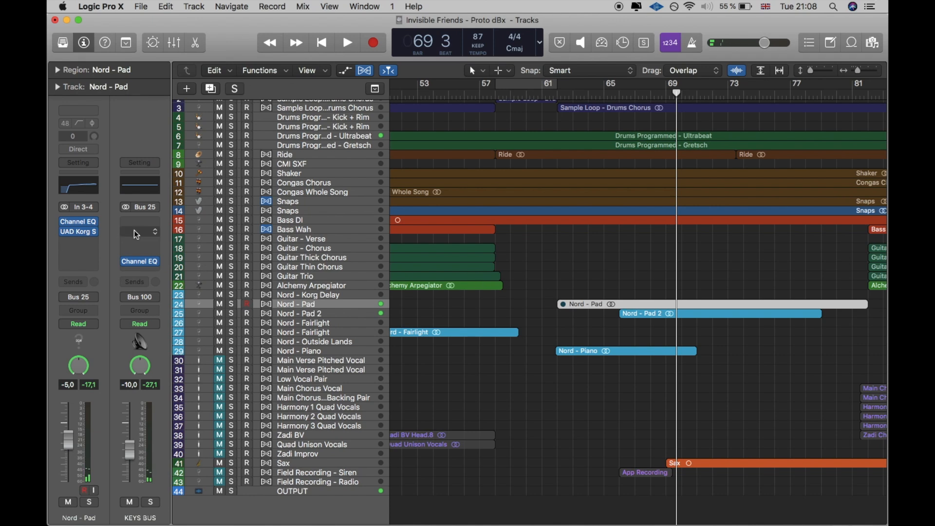
click(94, 236)
key(Escape)
Step: Solo Nord - Pad again, unmute its region and play it from bar 65
click(232, 304)
key(space)
right_click(631, 307)
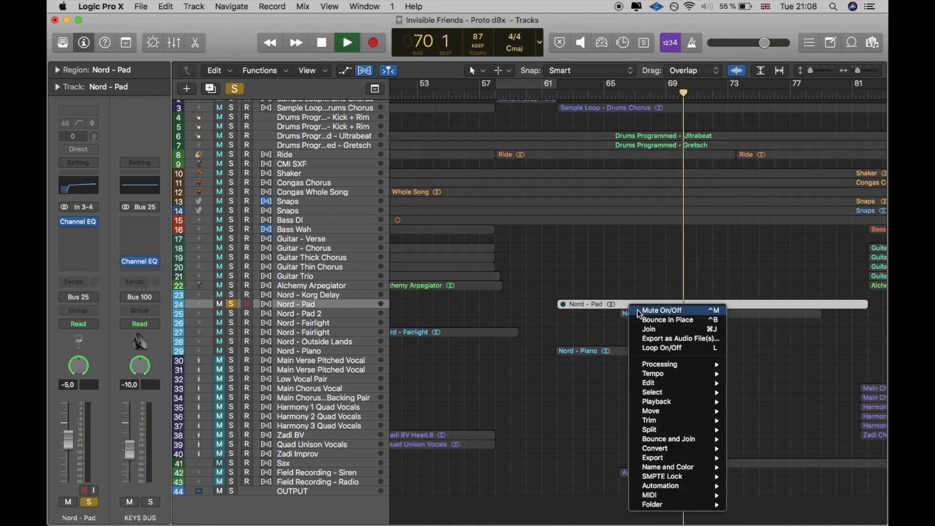
click(648, 312)
click(610, 82)
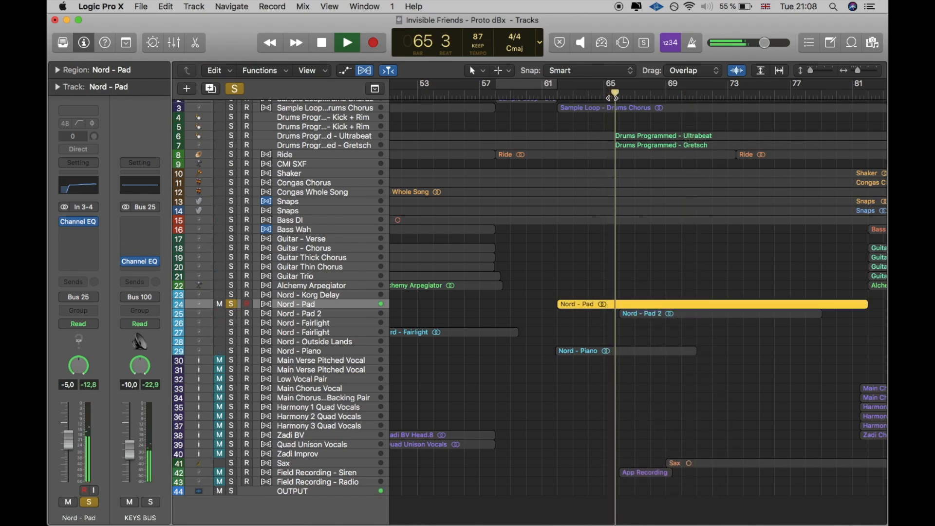
Step: Solo Nord - Pad 2 in place of Nord - Pad and listen to its region
click(231, 304)
click(232, 313)
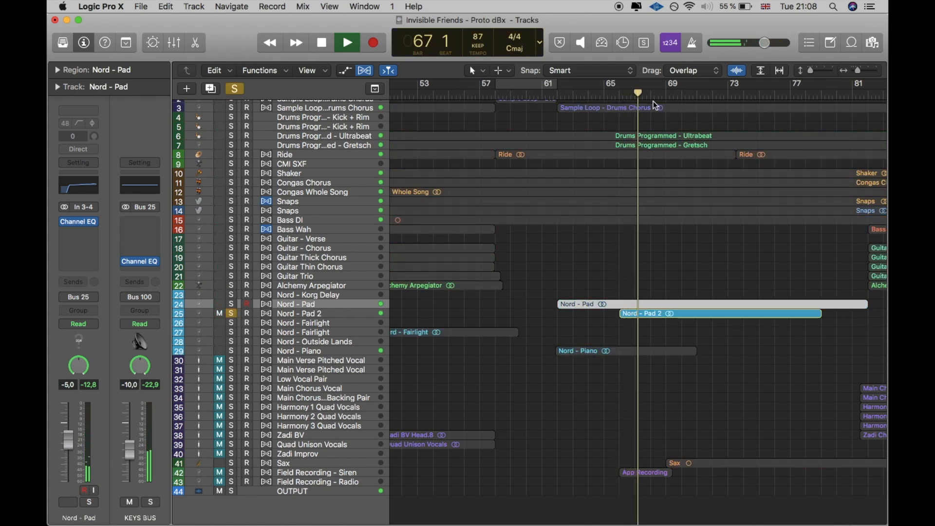
scroll(607, 162, right, 5)
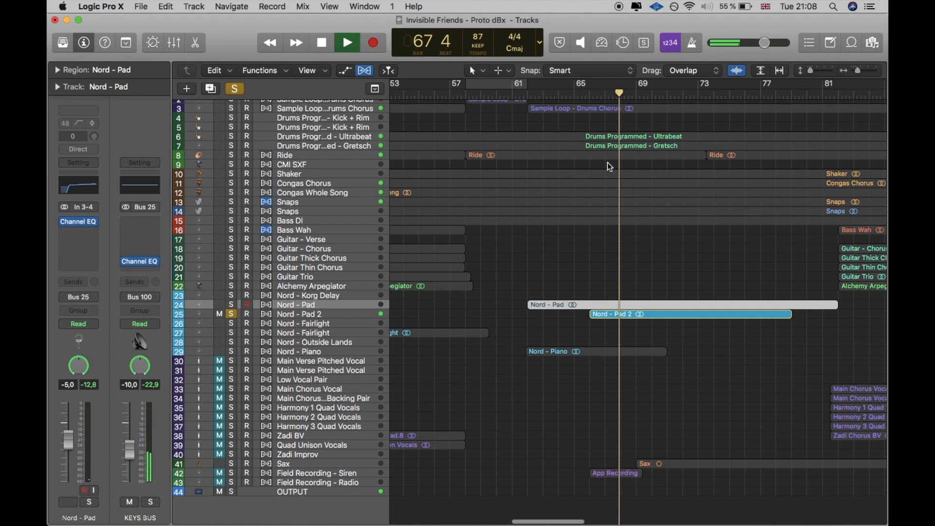
key(ctrl+m)
key(ctrl+m)
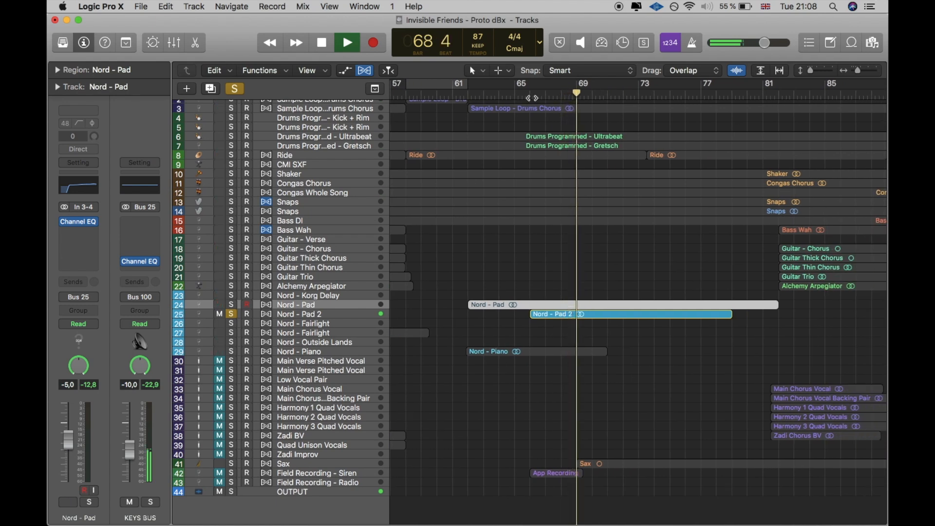
Step: Play Nord - Piano soloed with Nord - Pad 2 from around bar 65, clear both solos to hear the full arrangement, and stop playback
click(231, 351)
click(514, 93)
click(231, 314)
click(232, 352)
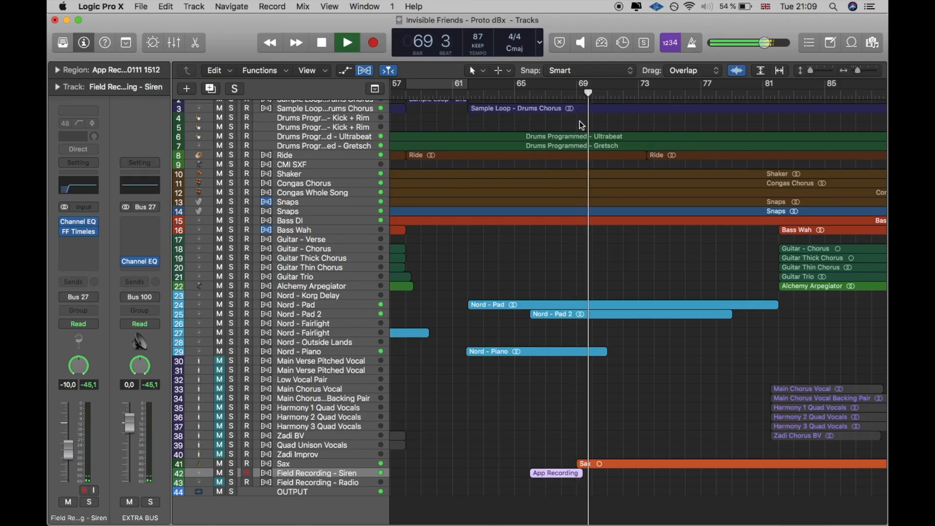
key(space)
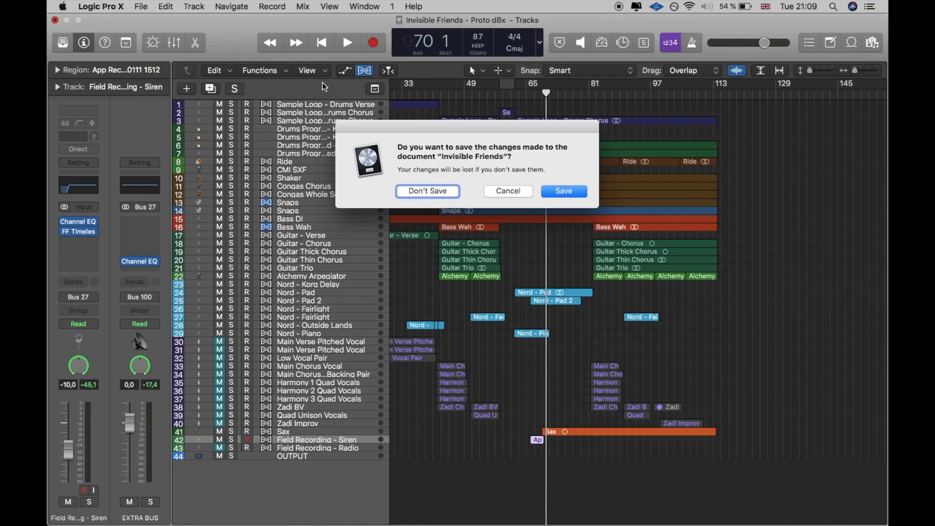
Step: Close the Invisible Friends project without saving and open the Invisible Friends - MIX project from the Test folder
click(423, 195)
click(226, 61)
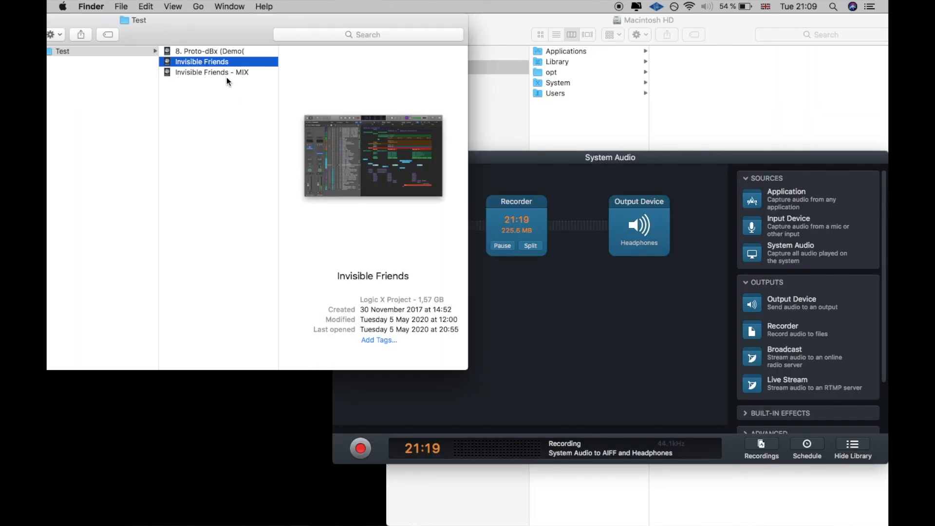
click(226, 73)
double_click(227, 72)
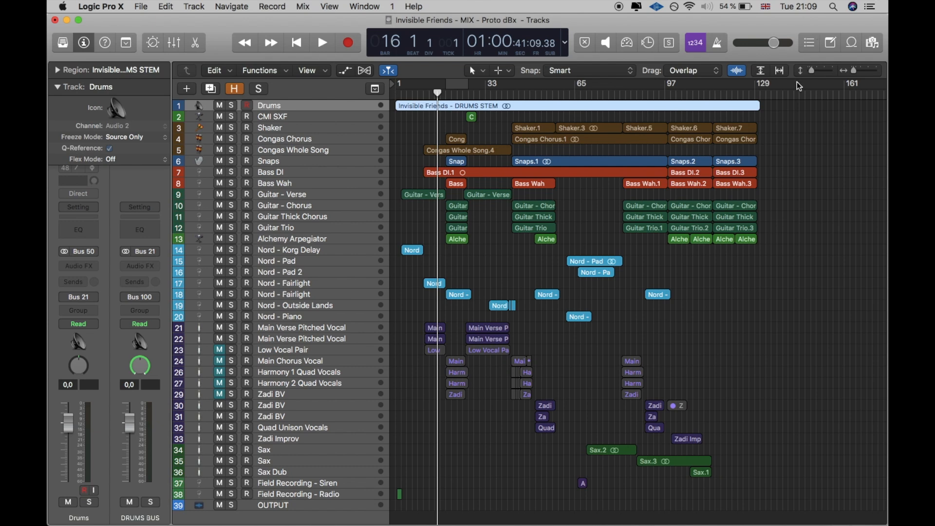
Step: Solo the Drums track, listen to it from around bar 38, and enlarge the tracks to show their waveforms
click(876, 73)
click(863, 73)
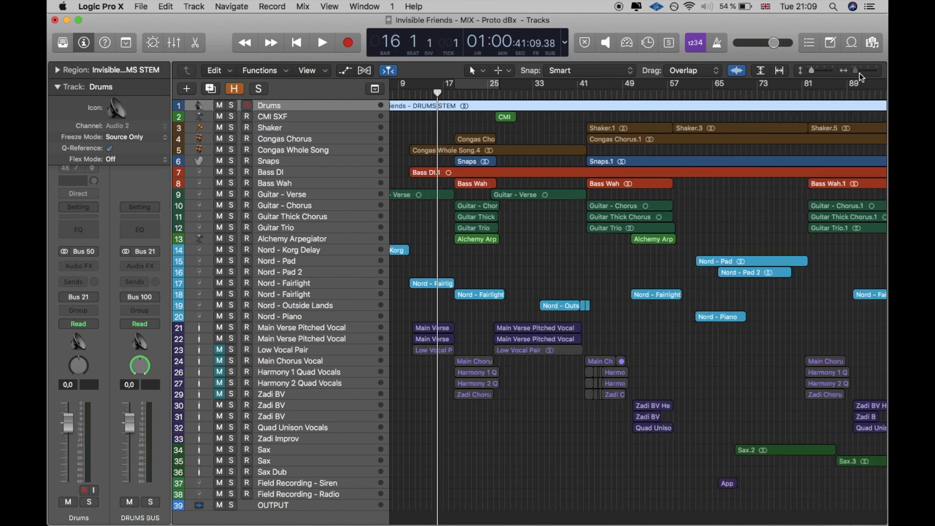
click(854, 73)
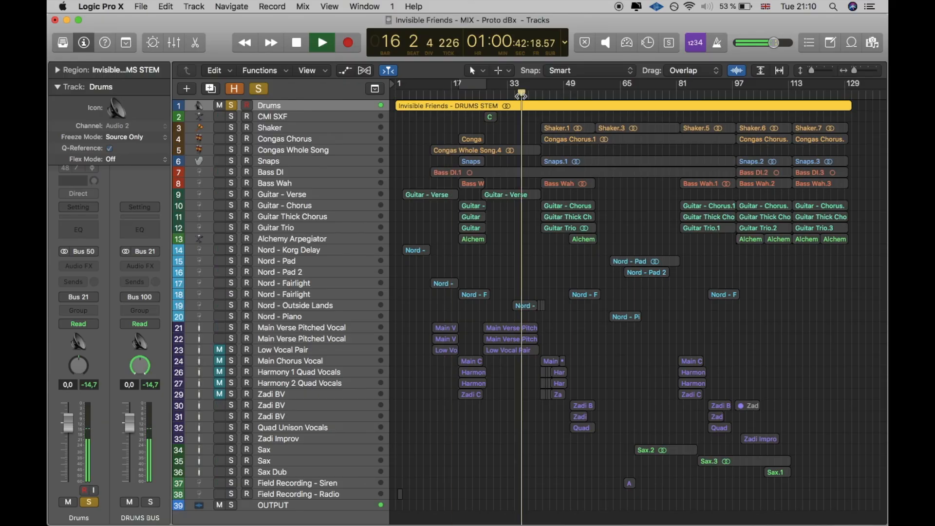
click(521, 96)
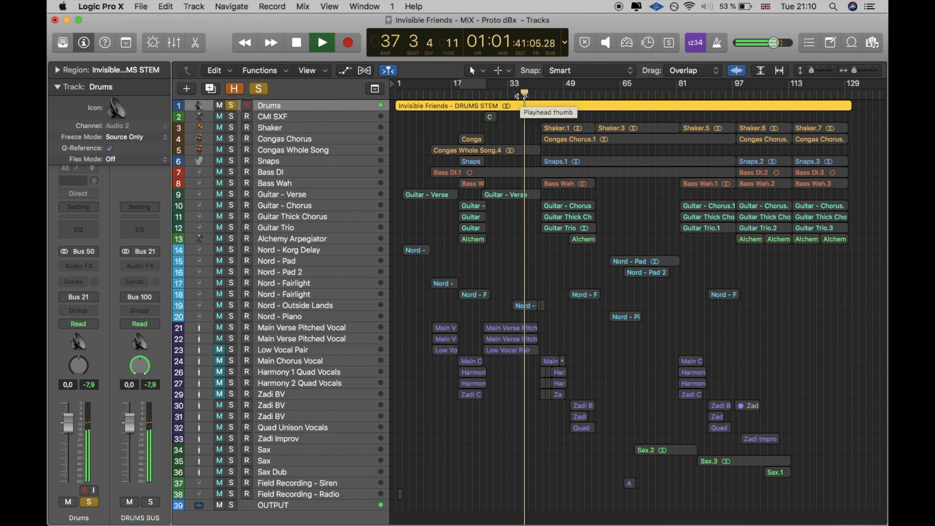
click(825, 74)
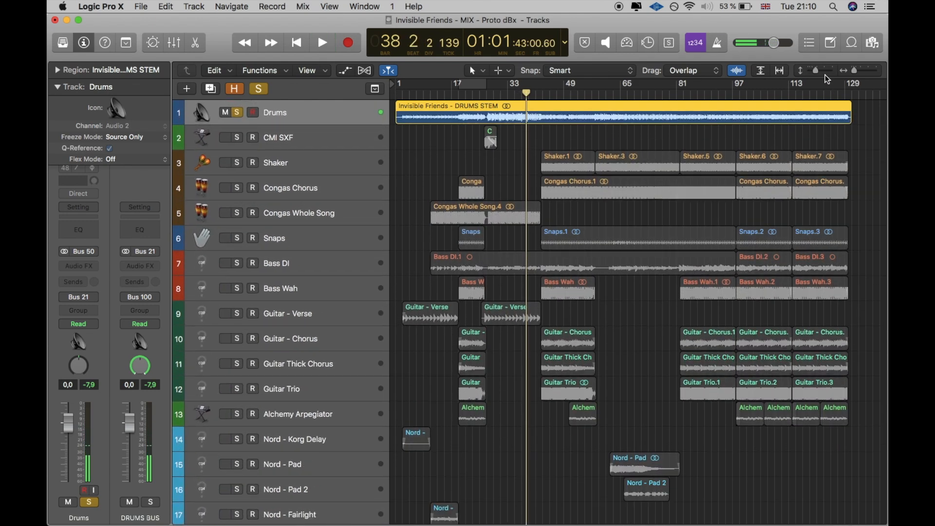
Step: Play the soloed Drums track from bar 82
scroll(627, 123, right, 1)
click(609, 93)
drag(609, 92, 572, 94)
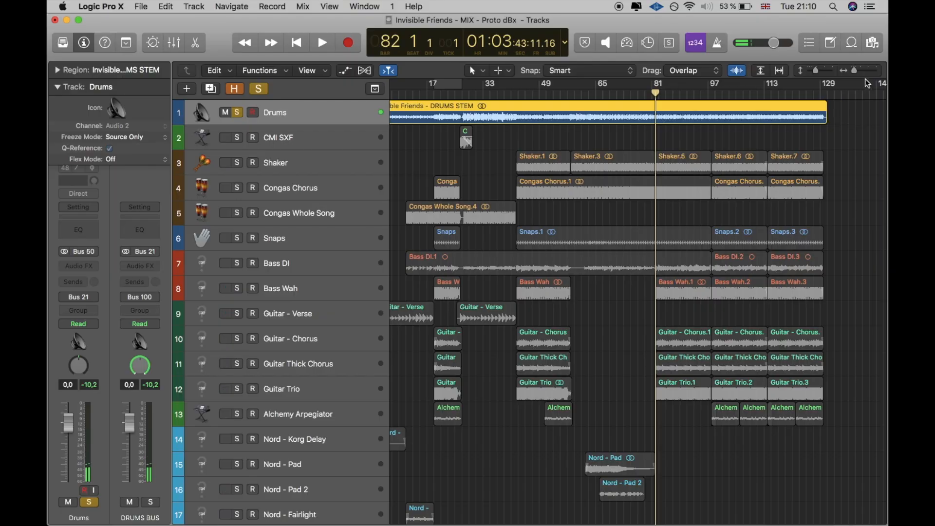
click(875, 74)
key(space)
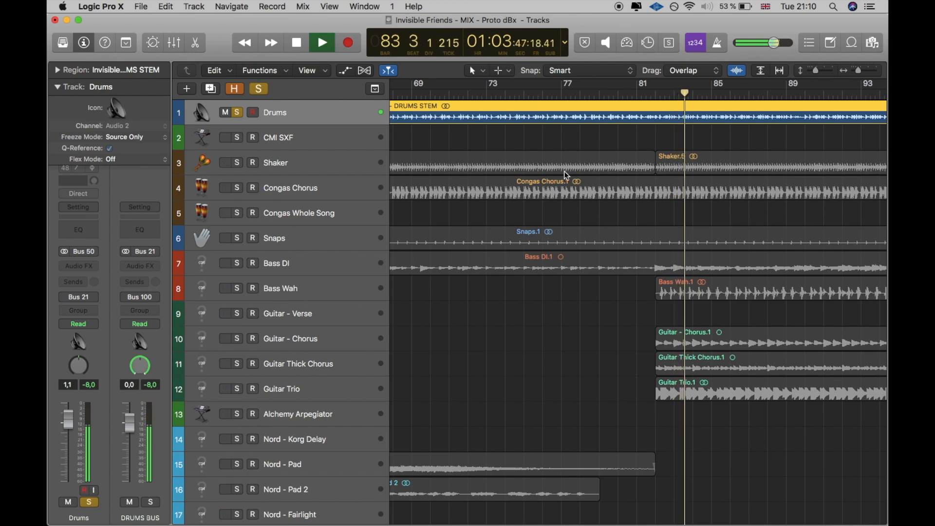
Step: Loop bars 82 to 90 and add the Shaker, both Congas tracks, Bass DI and Guitar Trio to the soloed Drums
drag(655, 86, 808, 86)
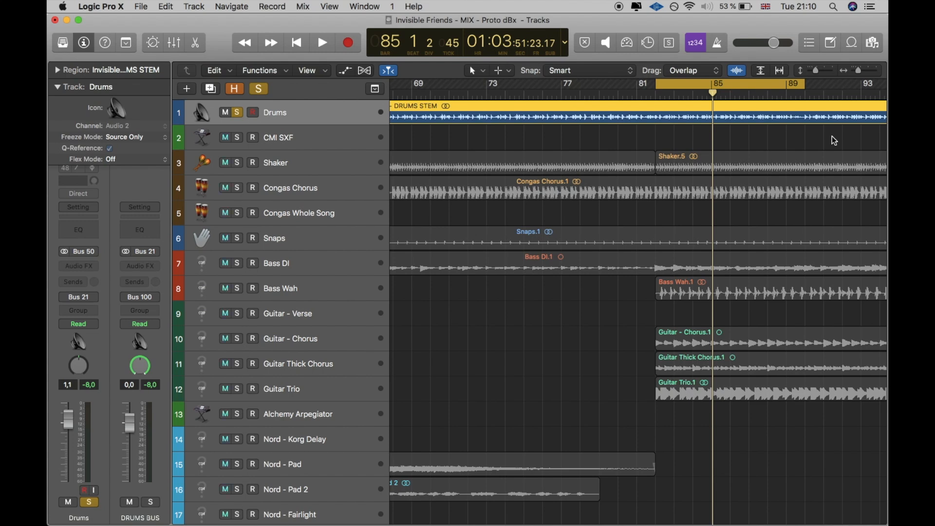
key(space)
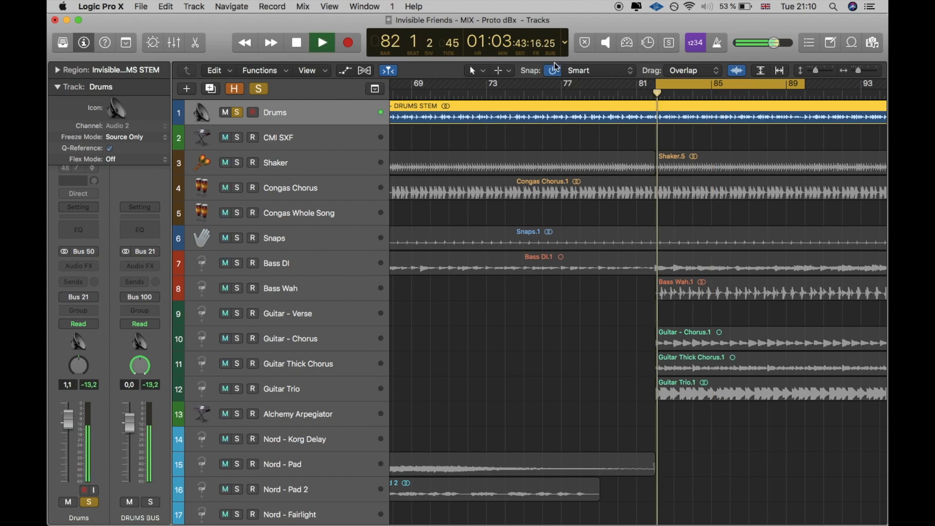
click(241, 162)
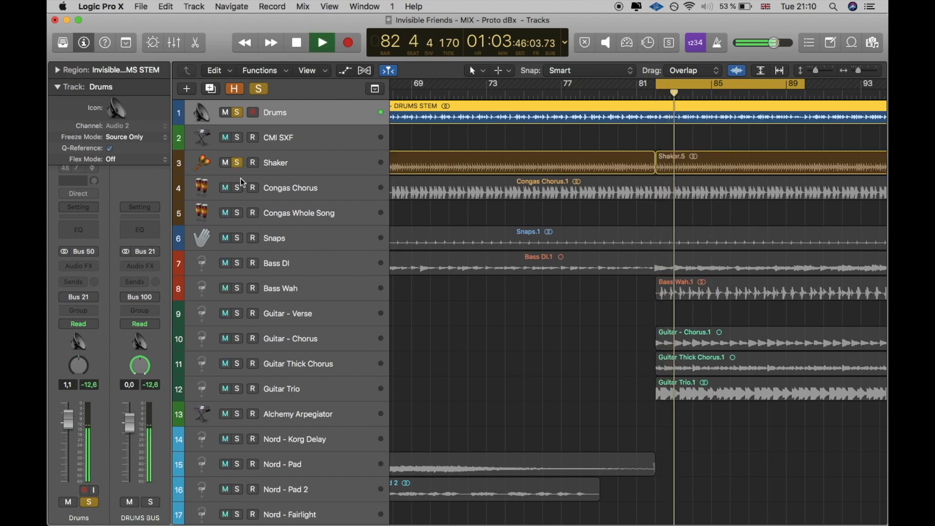
drag(241, 183, 240, 201)
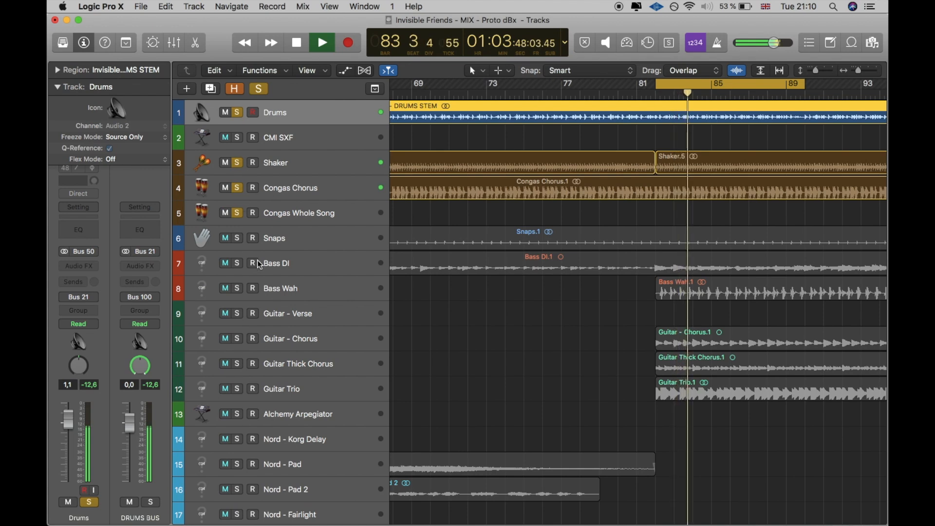
click(237, 289)
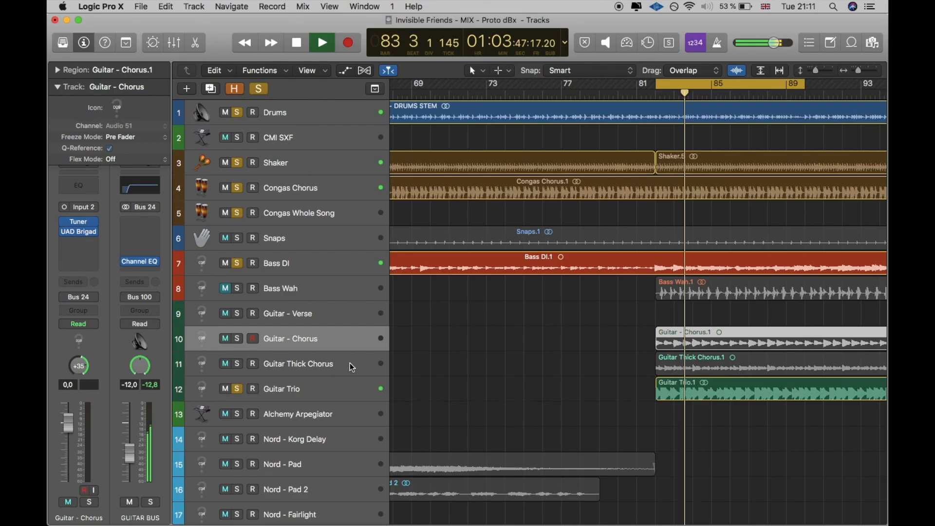
Step: Clear all track solos, turn off the cycle range and play the full arrangement from bar 82
drag(855, 74, 809, 72)
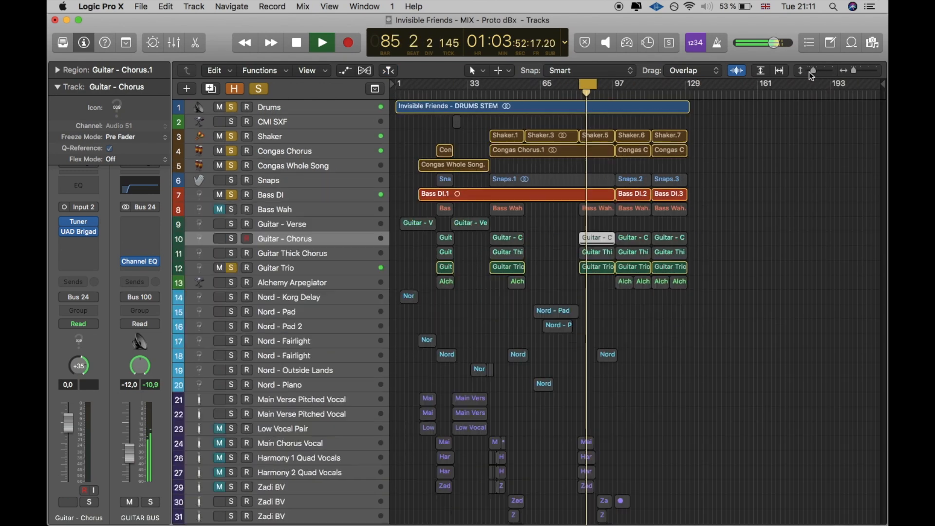
click(234, 109)
scroll(242, 309, down, 3)
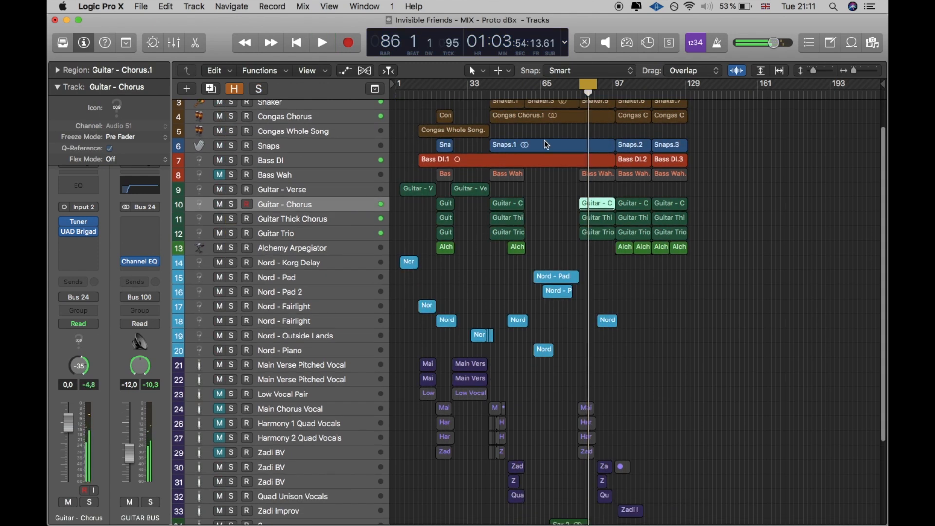
key(space)
click(585, 85)
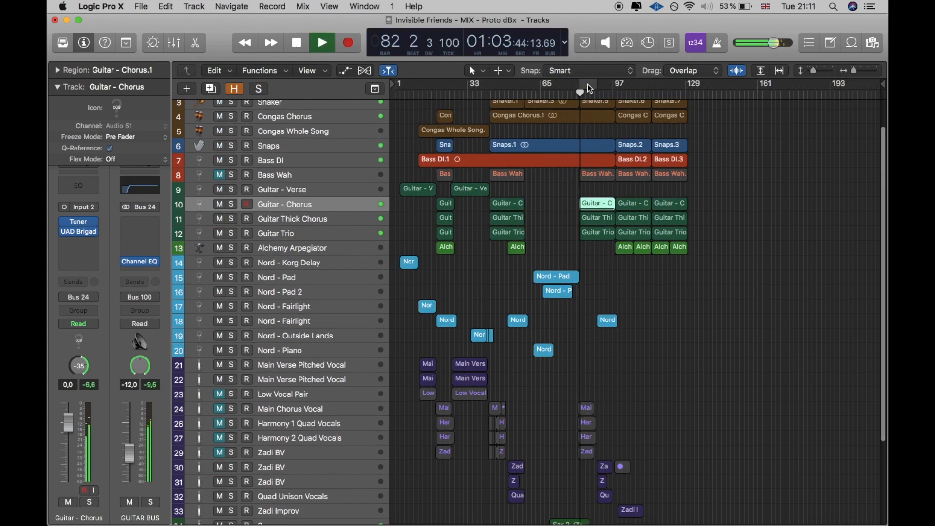
click(874, 71)
click(873, 71)
click(874, 71)
click(874, 71)
click(806, 71)
click(805, 71)
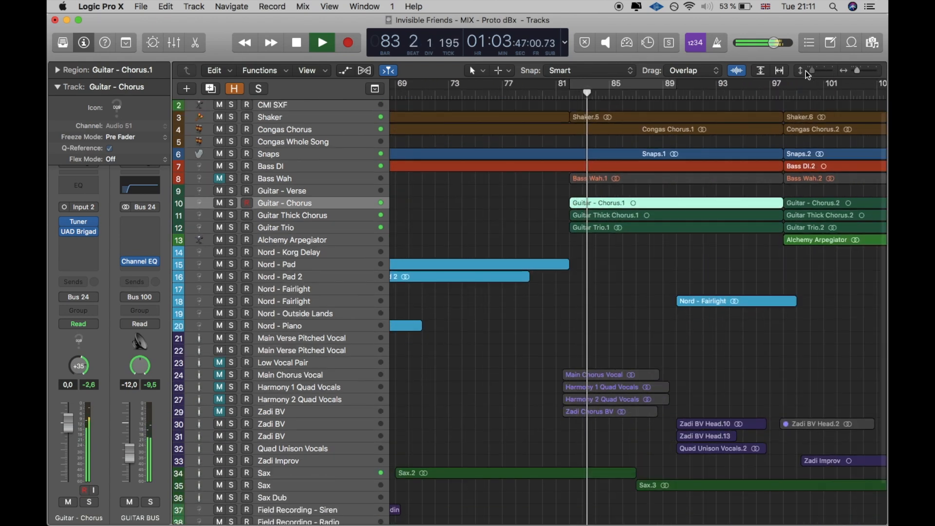
Step: Stop playback, move the playhead to bar 69 and select the Sax track that starts there
key(space)
scroll(721, 241, left, 10)
click(579, 95)
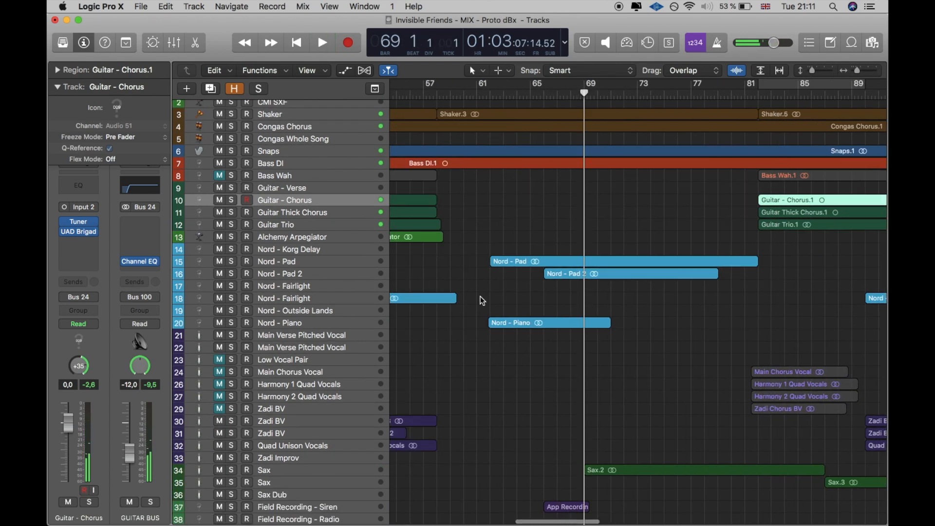
click(301, 470)
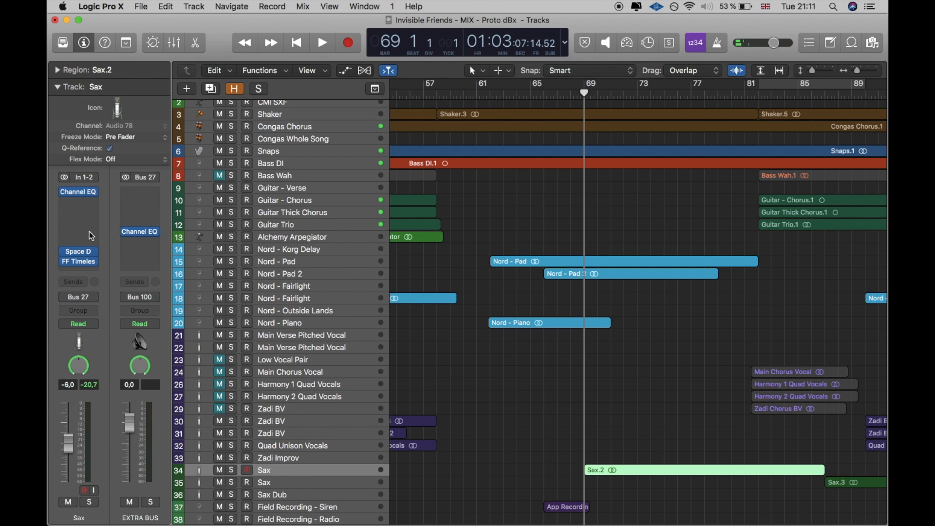
Step: Insert the UAD Fairchild 670 below the Sax track's Channel EQ, decline the DSP resources information and close the plug-in window
click(81, 204)
click(107, 195)
click(89, 211)
click(92, 203)
click(91, 204)
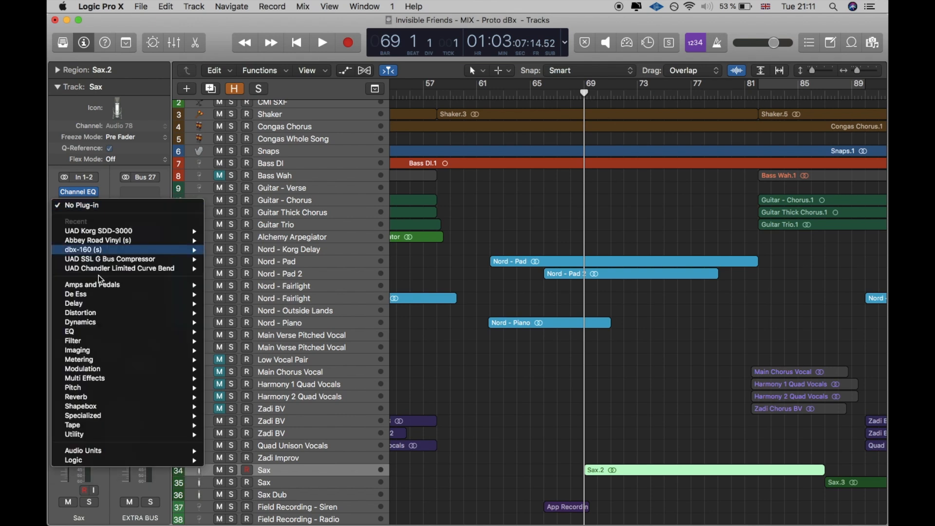
mouse_move(122, 323)
mouse_move(274, 418)
key(Escape)
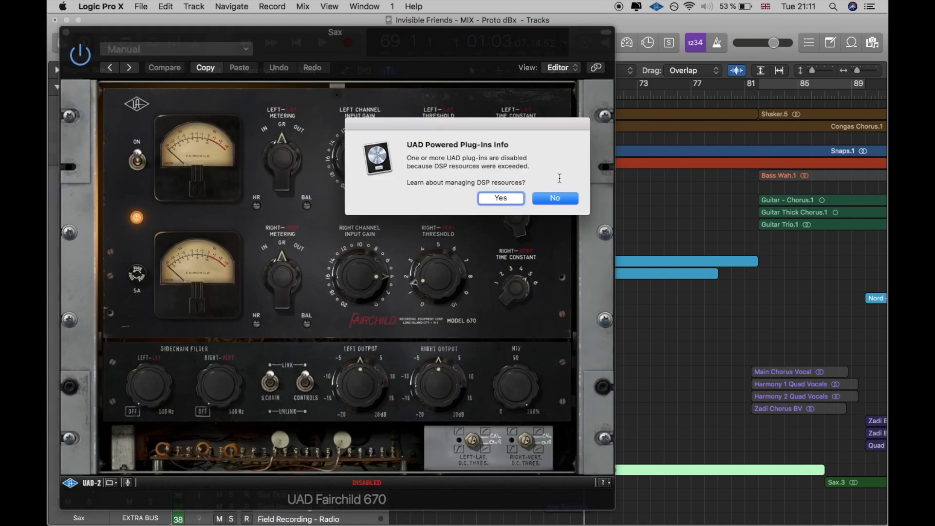
drag(559, 178, 558, 190)
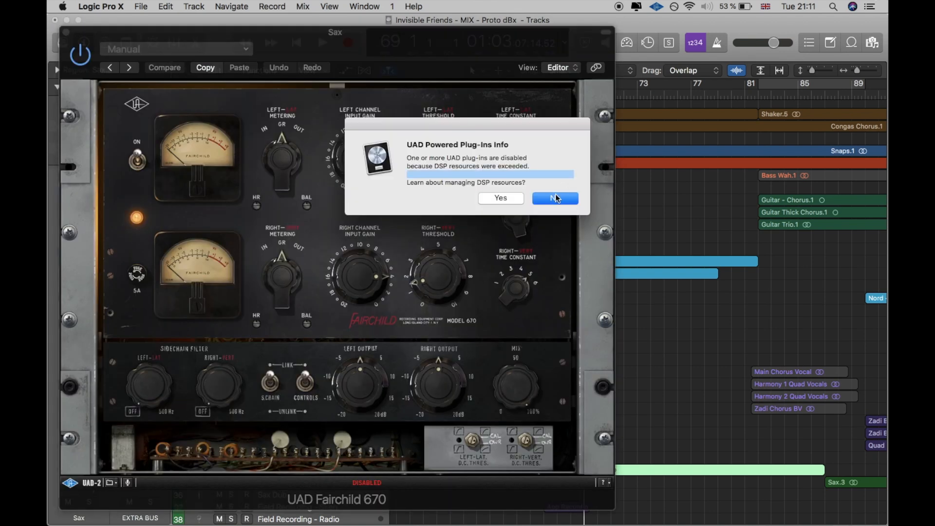
click(556, 198)
click(67, 33)
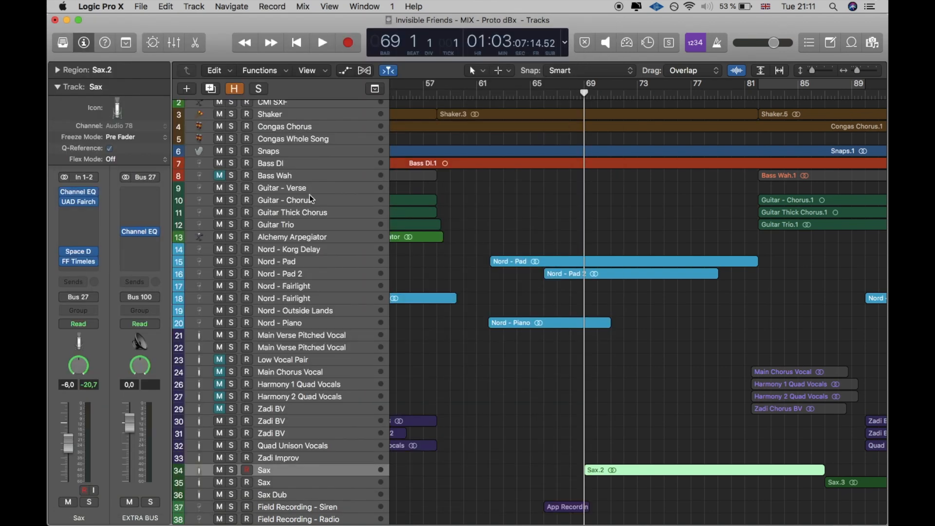
Step: Review the UAD Fairchild 670 briefly and insert the UAD Pultec-Pro Legacy EQ below it on the Sax track
click(79, 202)
click(66, 33)
click(78, 211)
mouse_move(135, 347)
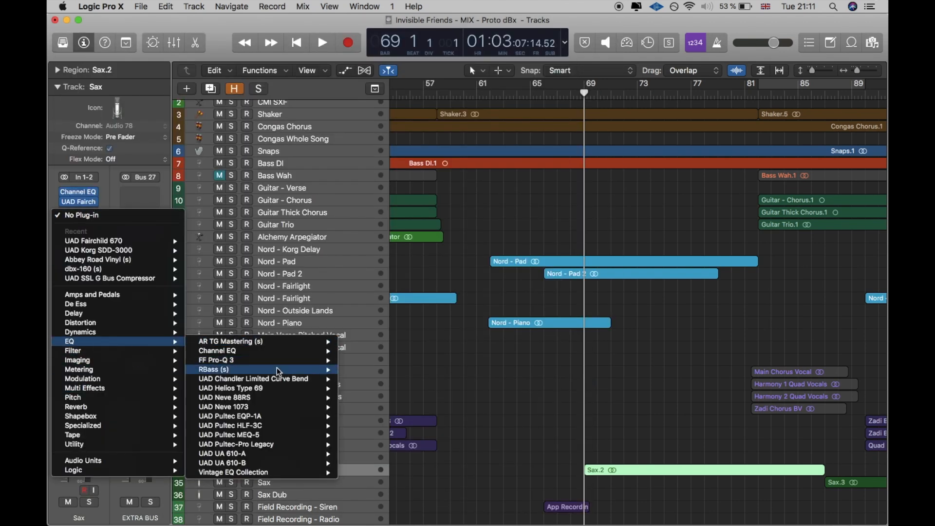
click(267, 451)
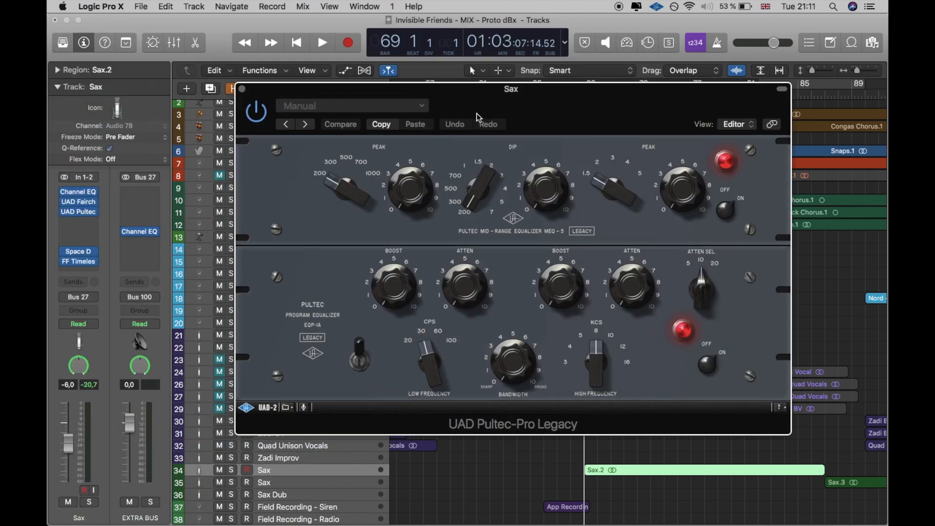
Step: Bypass the UAD Fairchild 670 and UAD Pultec-Pro Legacy on the Sax track and remove both plug-ins
drag(61, 202, 62, 215)
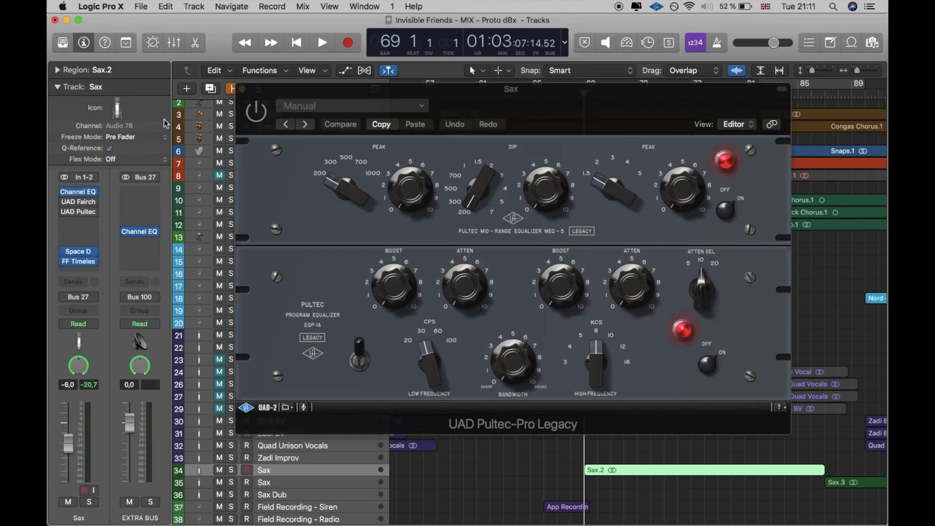
click(246, 88)
click(94, 203)
click(119, 227)
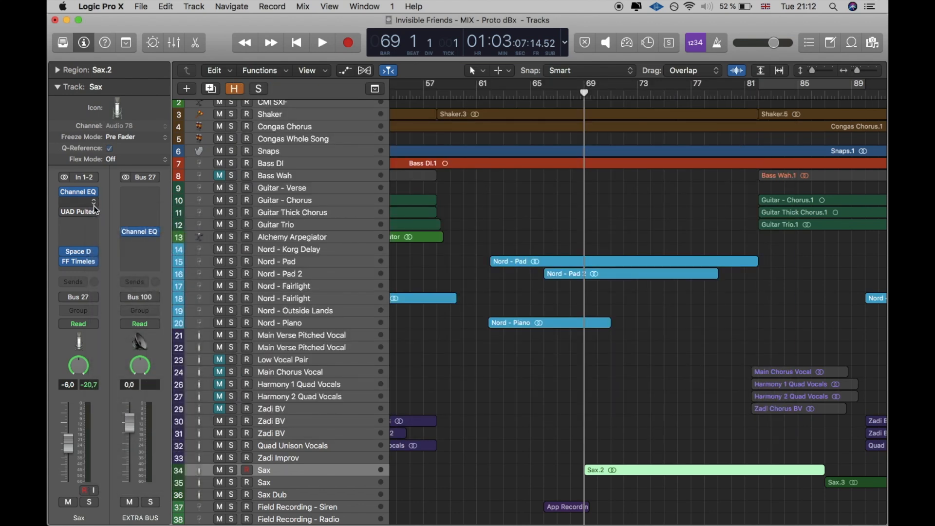
click(94, 212)
click(121, 237)
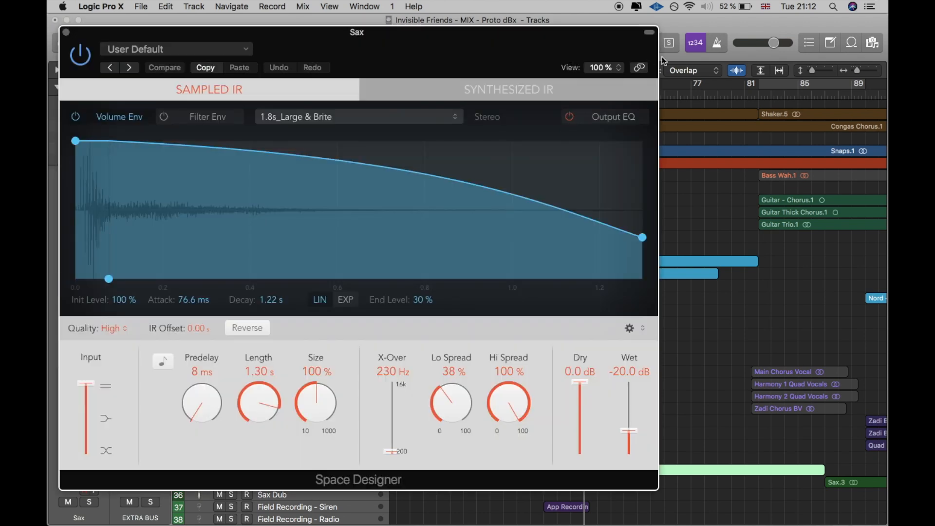
Step: Solo the Sax and audition its Space Designer reverb, raising the Wet level to 0.0 dB and lowering it again
drag(570, 68, 473, 73)
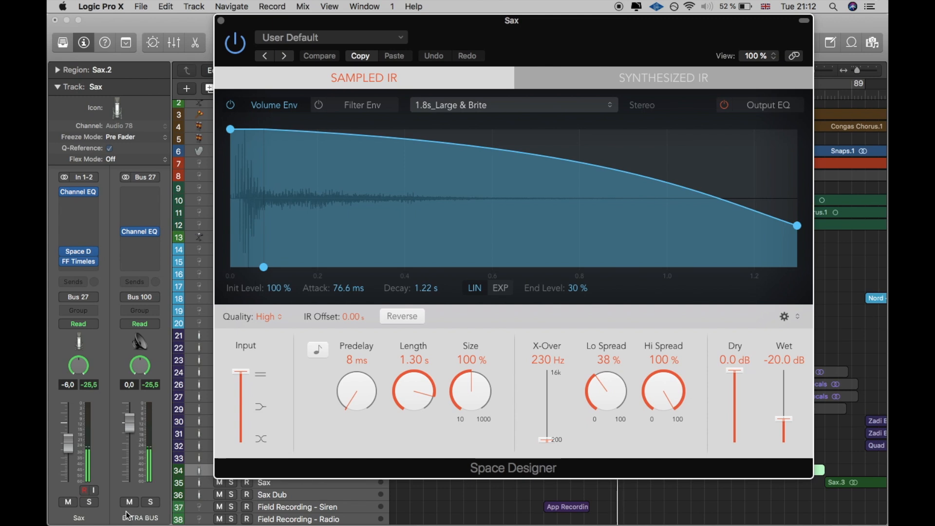
click(89, 502)
drag(784, 418, 785, 368)
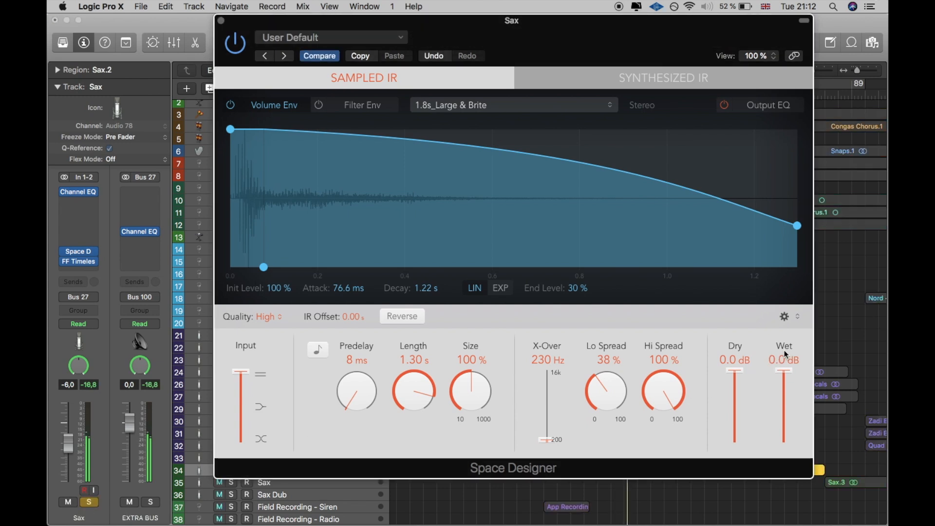
drag(782, 355, 768, 414)
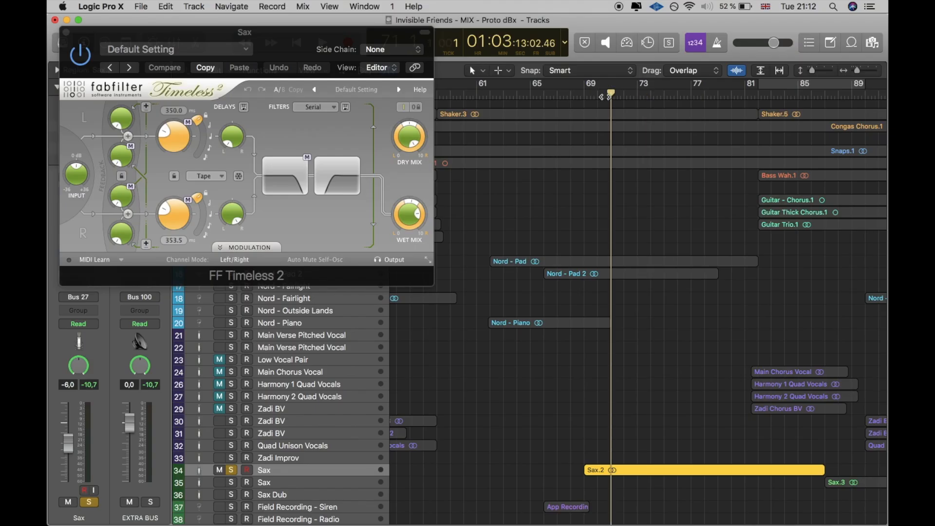
Step: Adjust the wet mix of FF Timeless 2 while the Sax plays, close the plug-in and clear the Sax solo
mouse_move(413, 217)
mouse_move(414, 217)
mouse_down()
mouse_move(413, 199)
mouse_move(412, 221)
mouse_up()
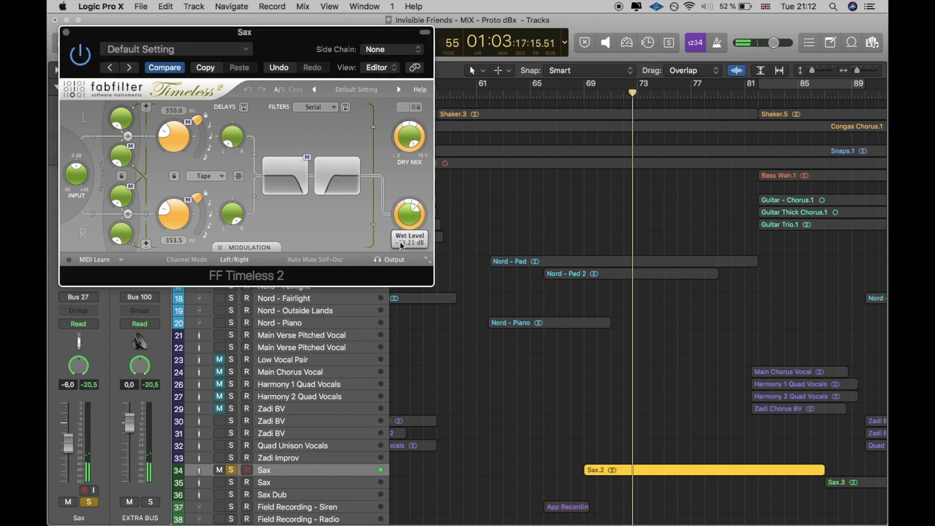
click(66, 32)
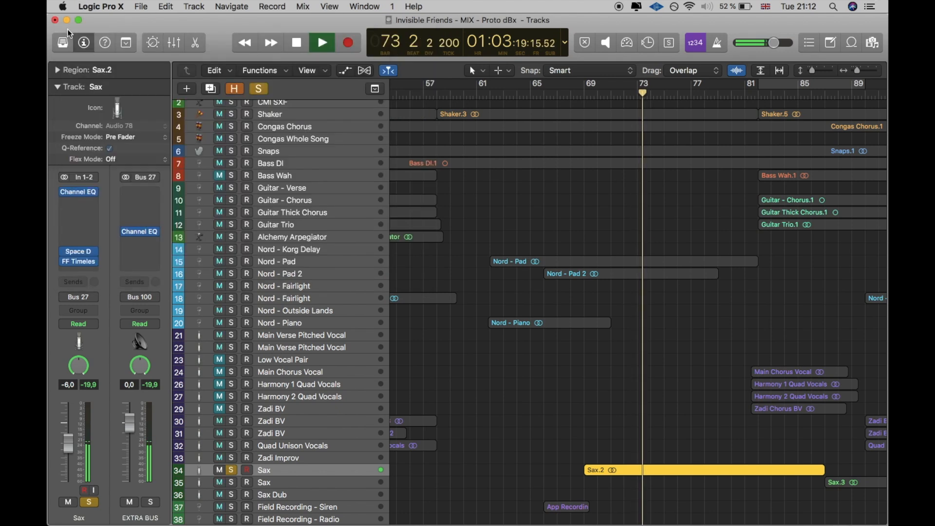
click(234, 469)
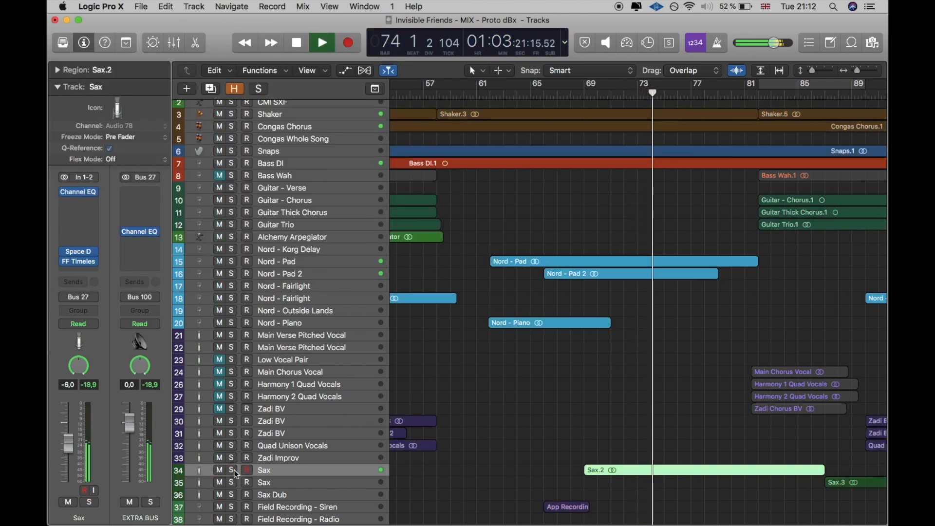
scroll(472, 416, down, 1)
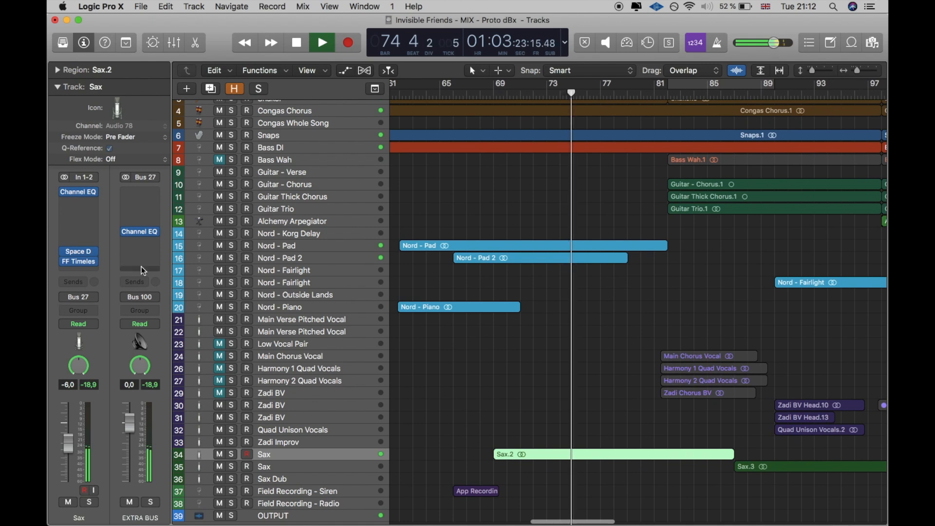
Step: Try adding the UAD Capitol Chambers reverb below FF Timeless 2 on the Sax track, dismiss the DSP alert and remove the plug-in
key(space)
click(90, 272)
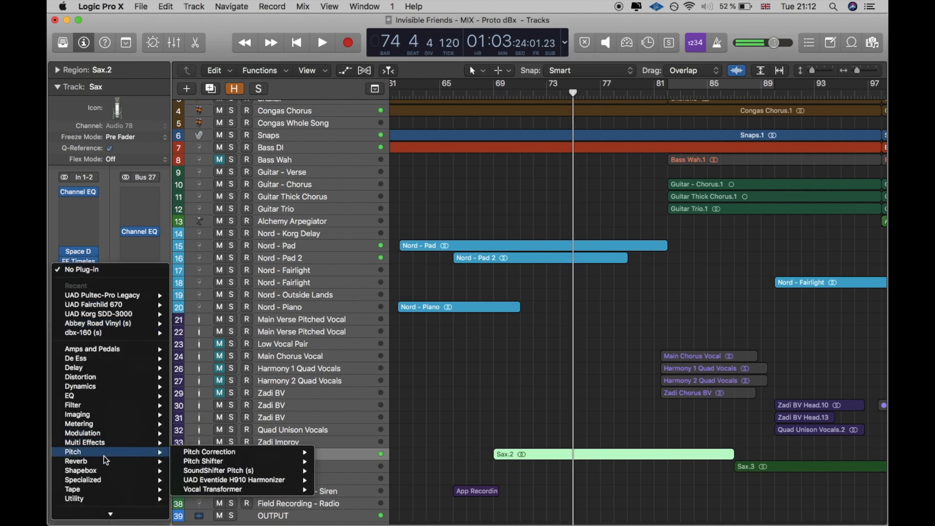
mouse_move(104, 462)
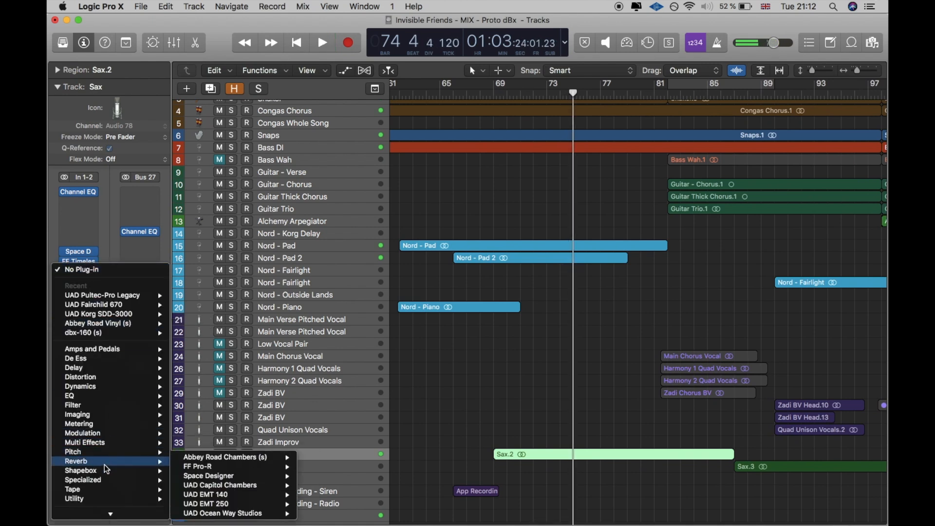
click(216, 487)
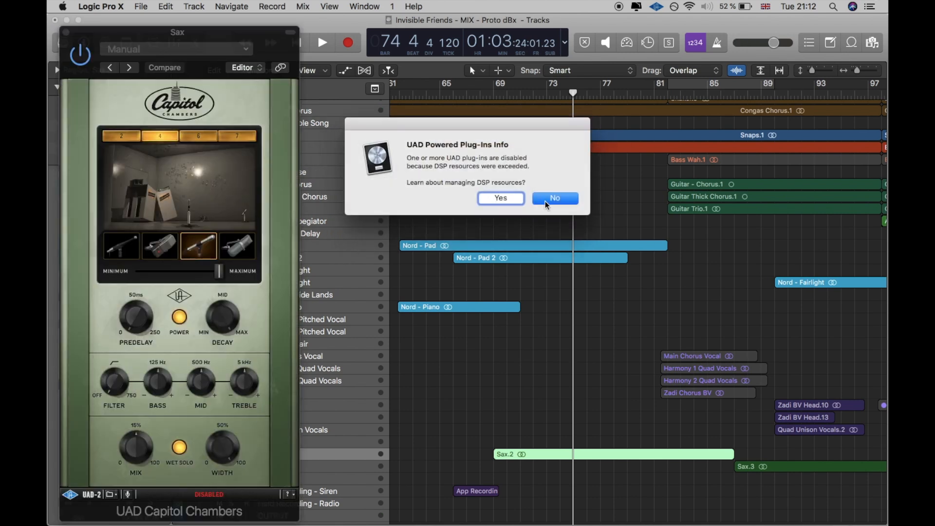
click(554, 197)
click(66, 32)
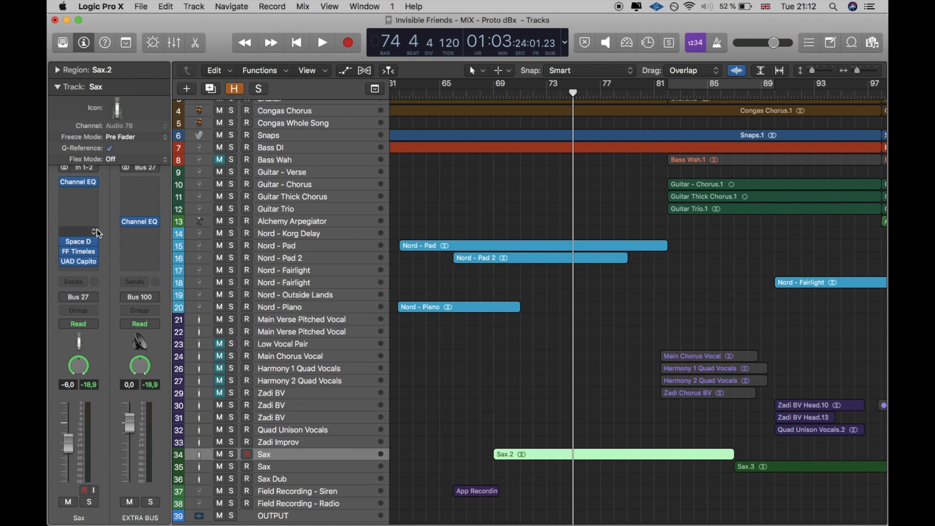
click(95, 262)
click(140, 258)
Step: Play the song from around bar 100 to audition the second Sax track, and stop playback
key(space)
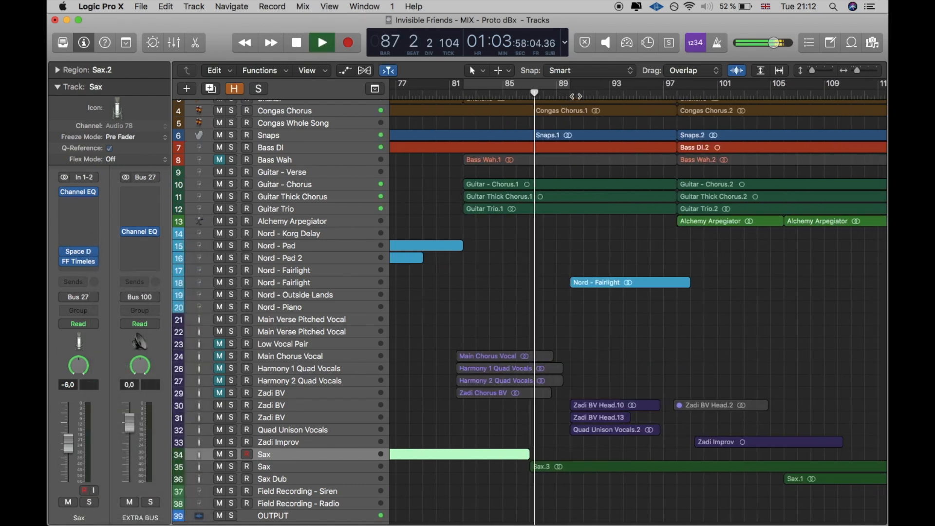
click(705, 93)
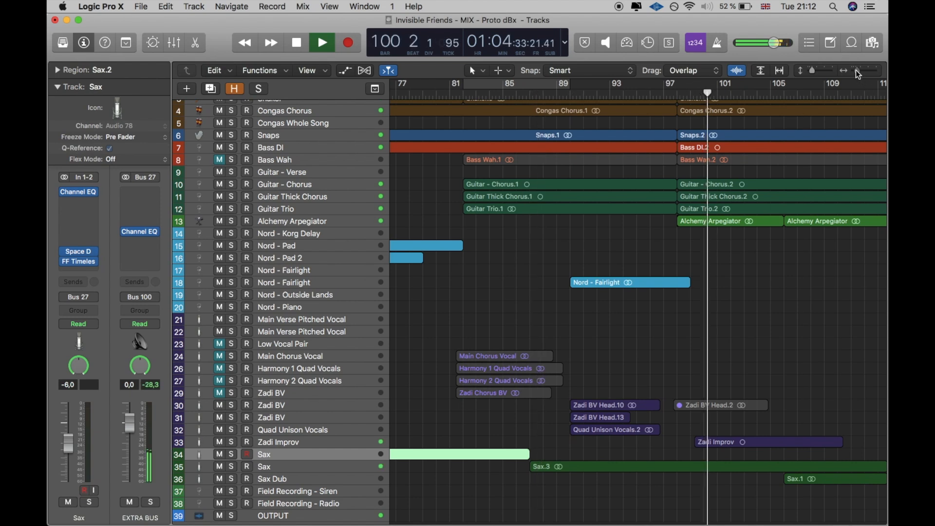
drag(857, 70, 856, 71)
key(space)
Step: Audition the two soloed Main Verse Pitched Vocal tracks together, unsolo the second one and stop playback
scroll(361, 269, left, 5)
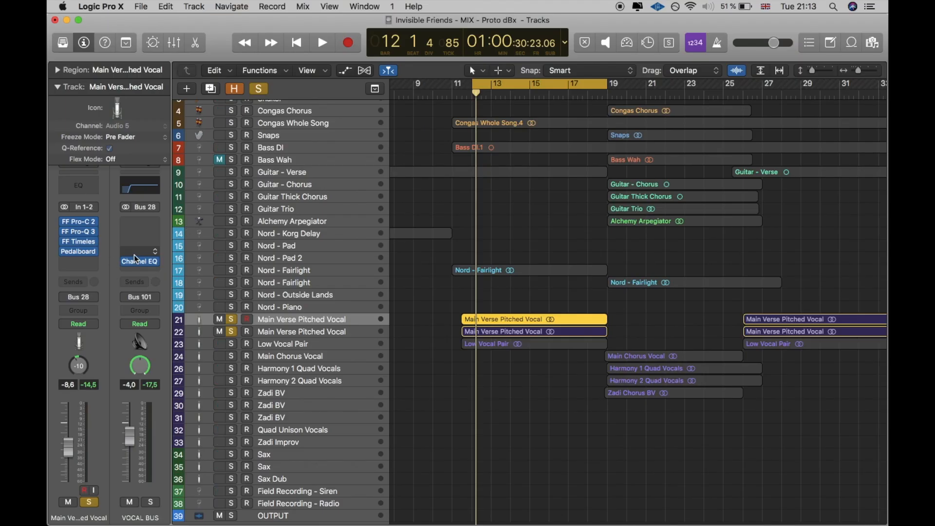
key(space)
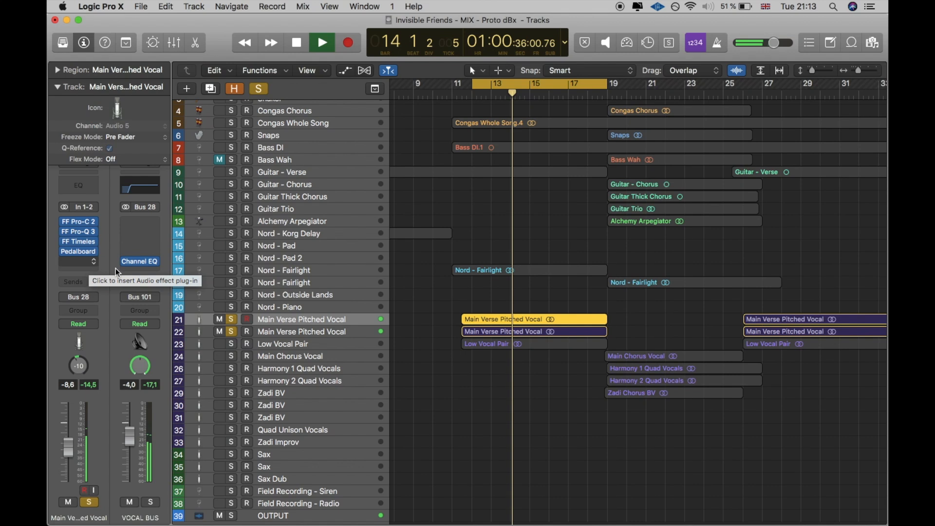
click(232, 331)
key(space)
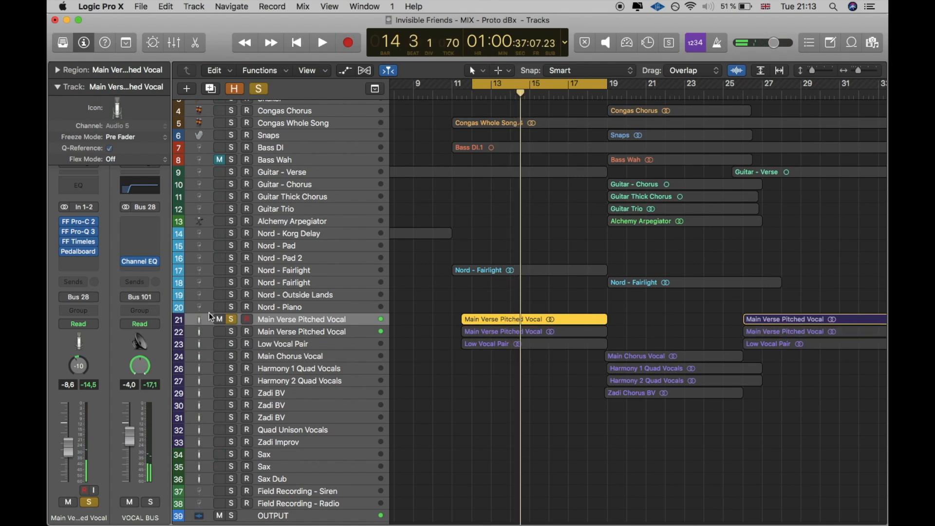
Step: Insert the Waves SoundShifter Pitch (m) on the first Main Verse Pitched Vocal track, transpose it -5 semitones and close the plug-in
click(89, 267)
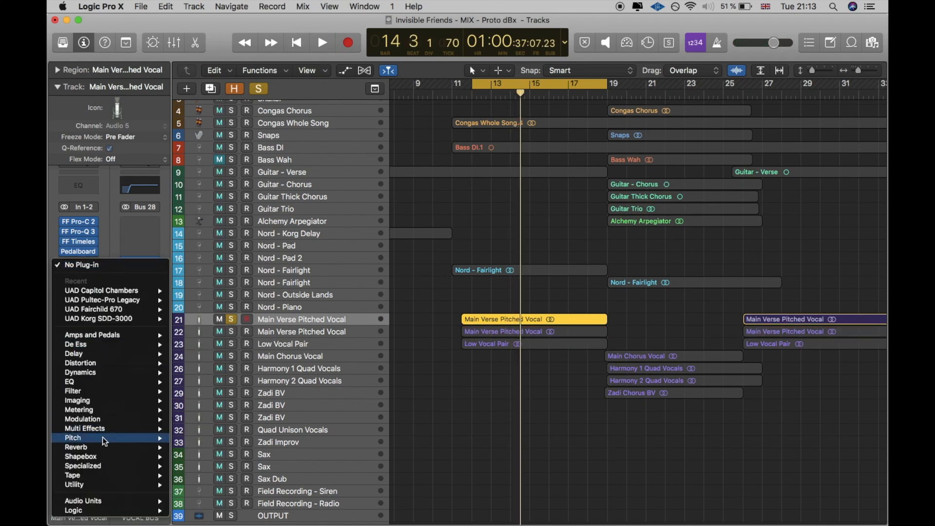
mouse_move(114, 502)
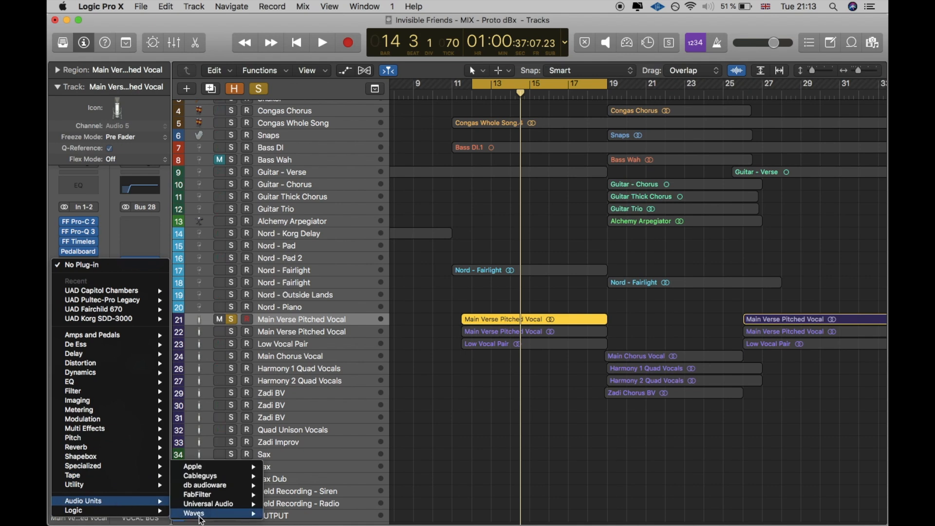
mouse_move(201, 515)
mouse_move(321, 448)
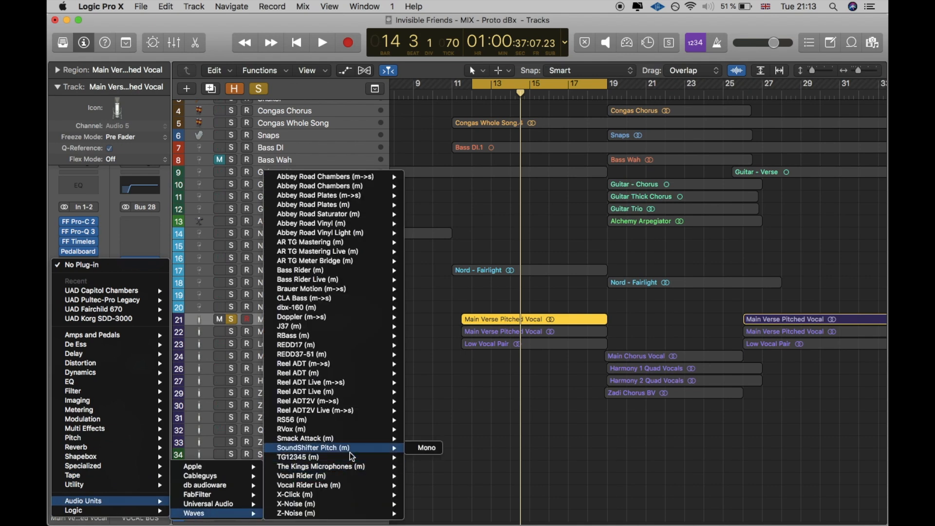
click(364, 449)
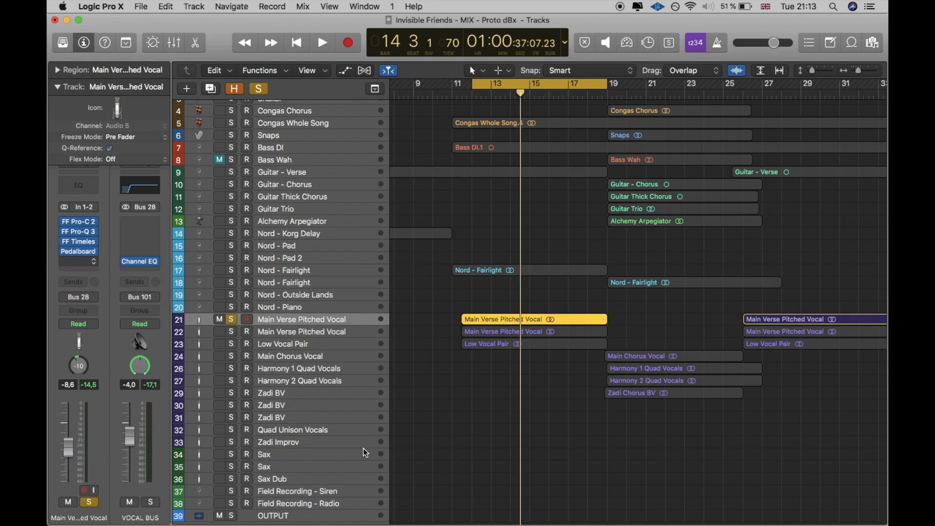
drag(124, 32, 337, 43)
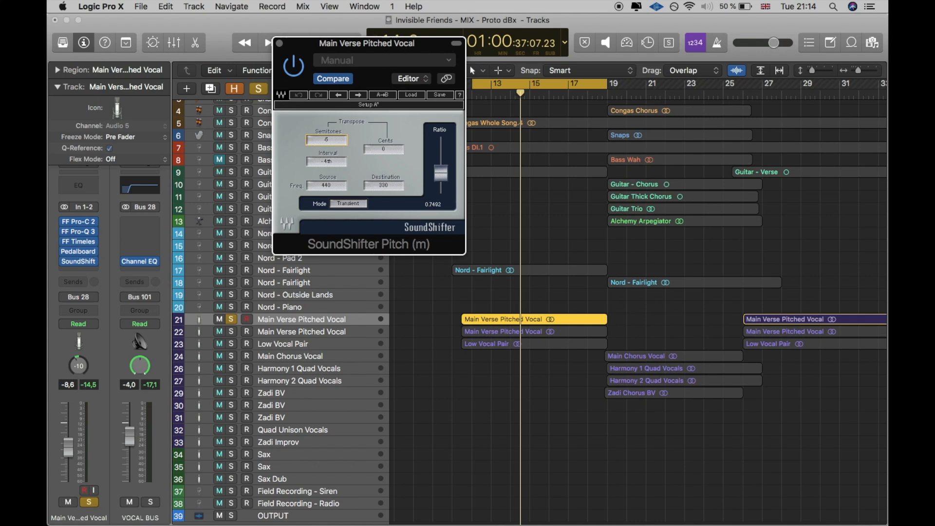
click(280, 43)
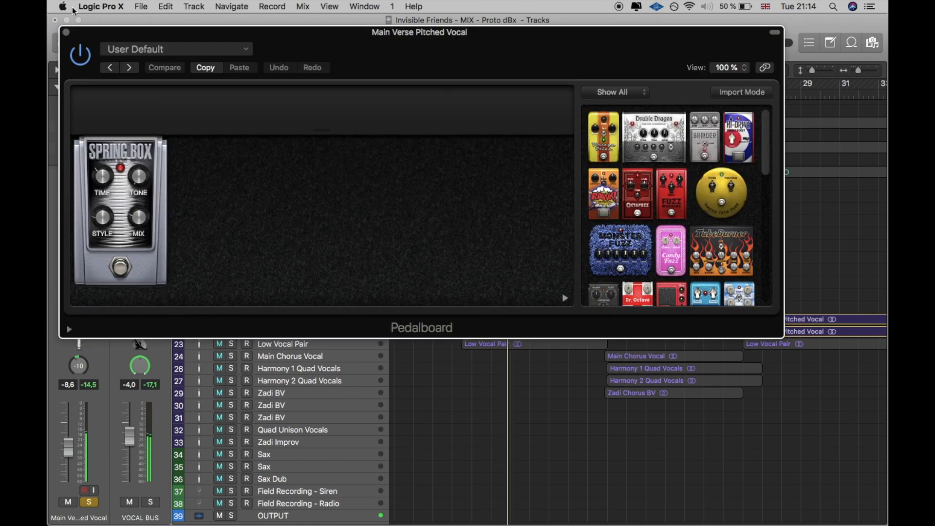
Step: Close the Pedalboard, stop playback, unsolo the first Main Verse Pitched Vocal track and select the second one
click(64, 33)
key(space)
click(232, 320)
click(295, 343)
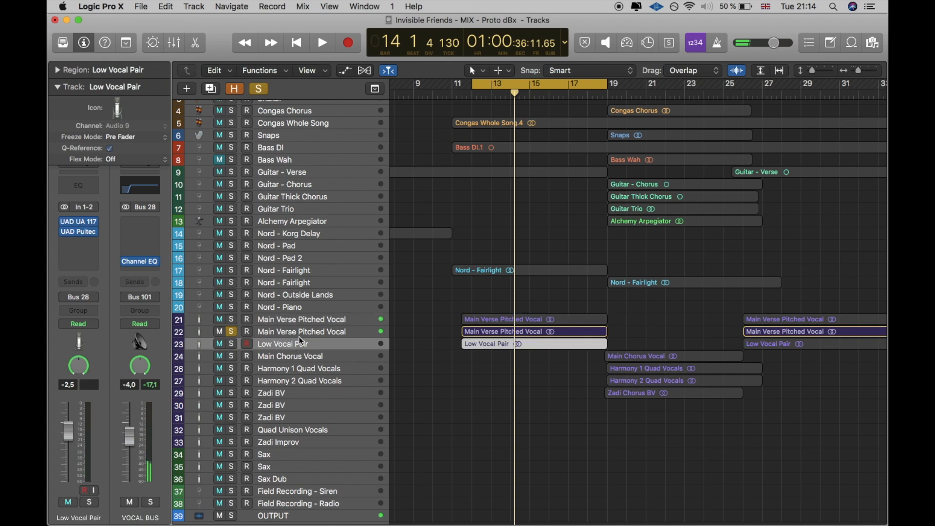
click(294, 333)
Step: Try adding the Squash Compressor and Blue Echo pedals ahead of the Spring Box in the second Main Verse Pitched Vocal's Pedalboard
click(79, 253)
drag(351, 36, 418, 23)
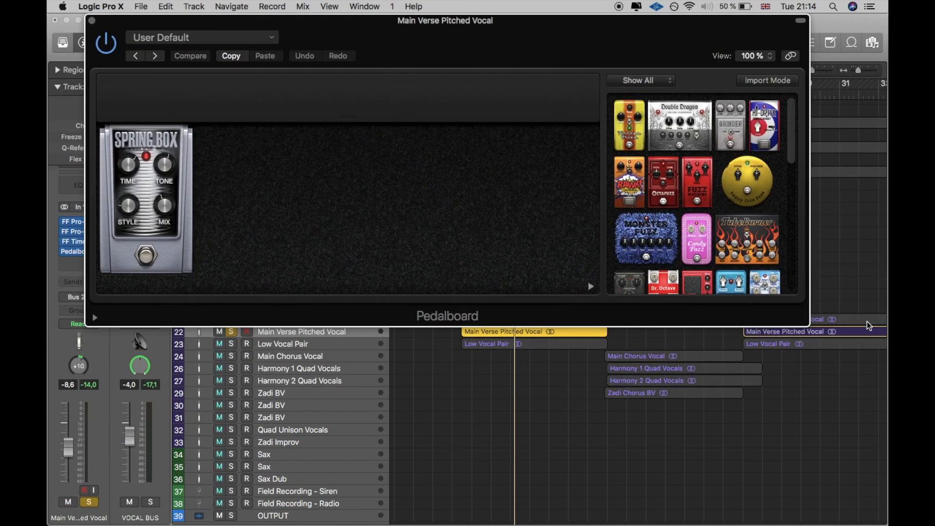
drag(802, 322, 766, 296)
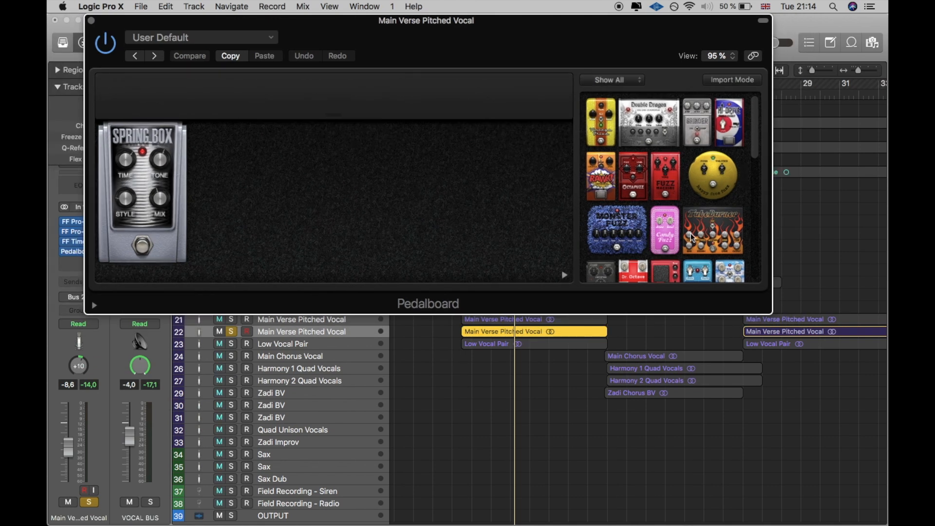
scroll(692, 238, down, 10)
drag(633, 253, 129, 184)
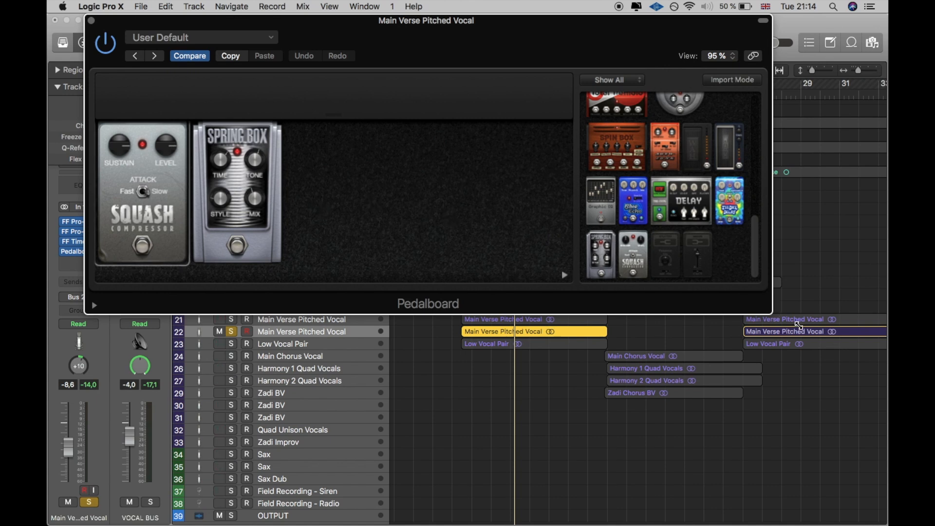
drag(800, 326, 801, 325)
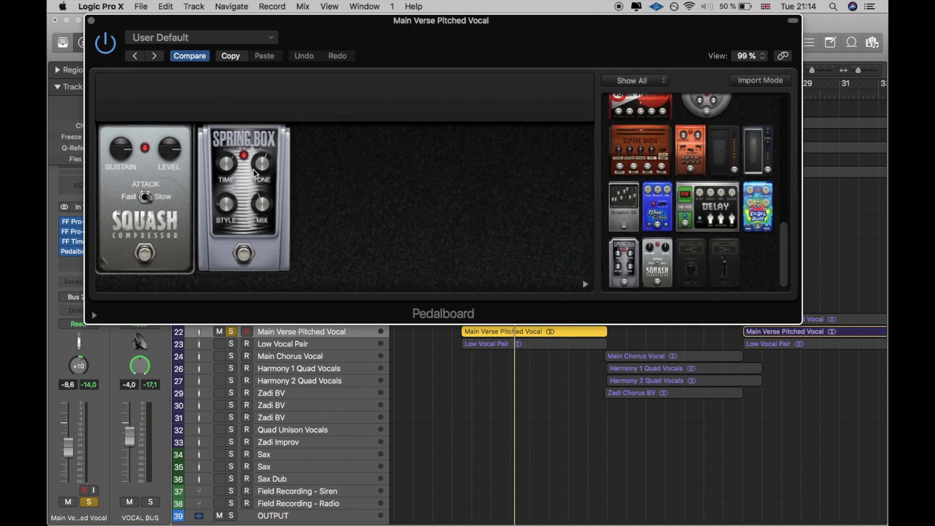
drag(431, 43, 515, 190)
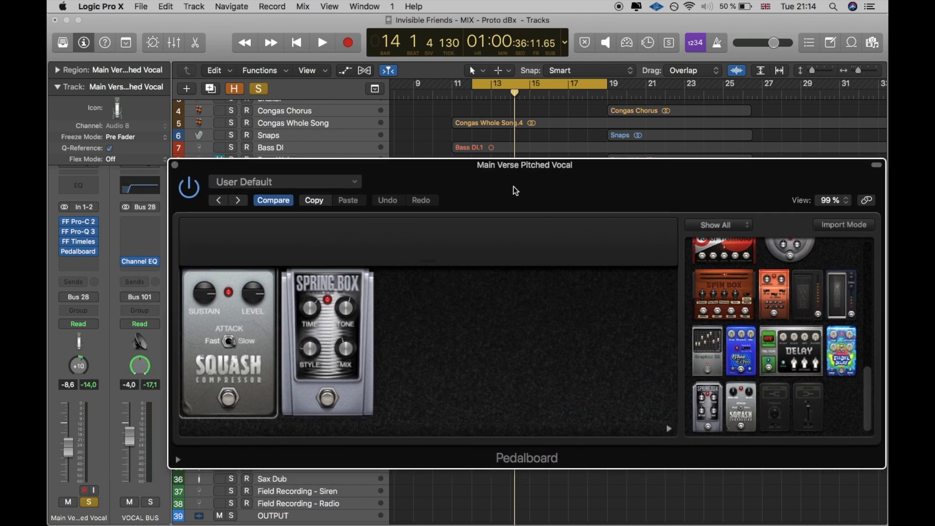
drag(741, 372, 299, 359)
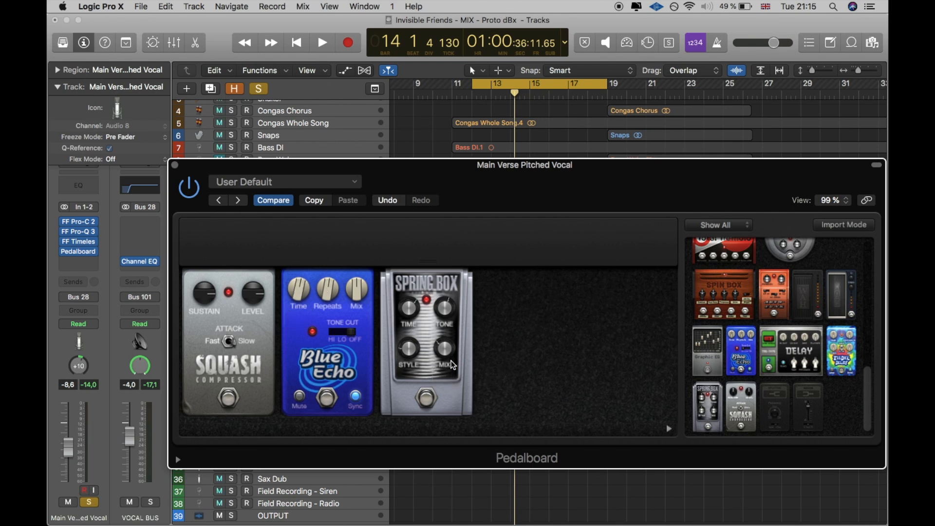
Step: Play the second Main Verse Pitched Vocal, bypass its FF Timeless 2 and set the Blue Echo Mix to 20%
key(space)
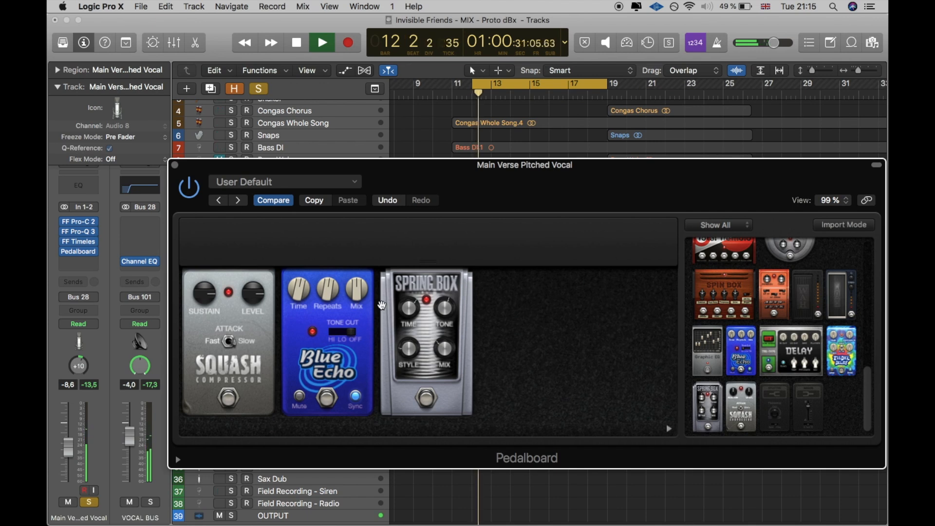
click(70, 247)
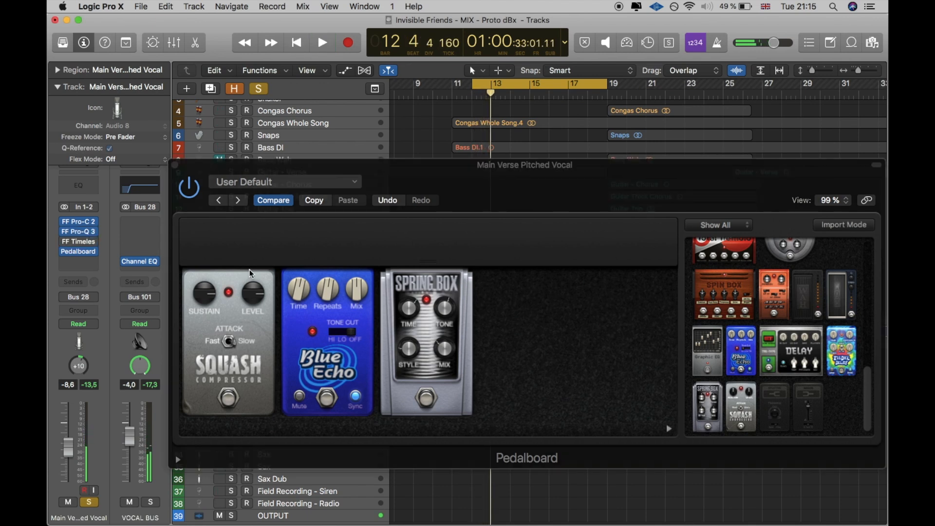
drag(357, 289, 351, 270)
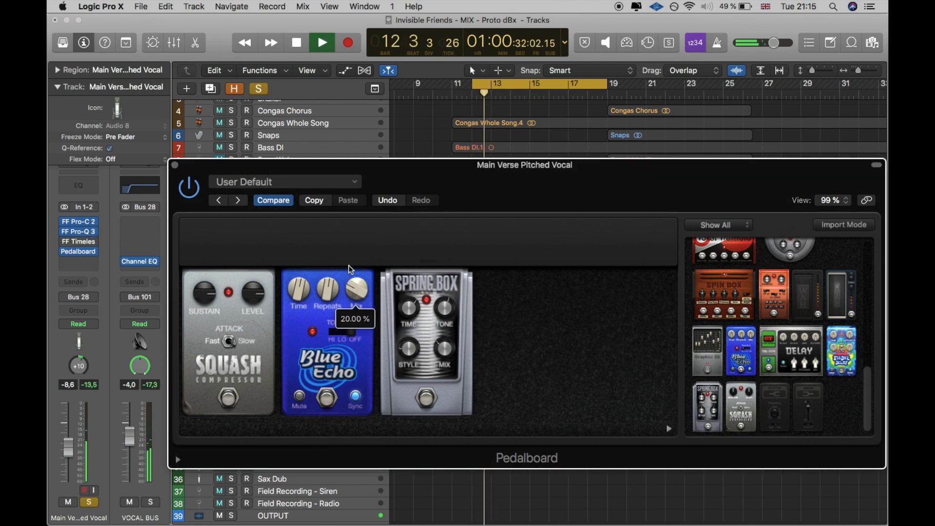
mouse_move(265, 291)
mouse_down()
mouse_move(264, 324)
mouse_move(268, 291)
mouse_up()
key(space)
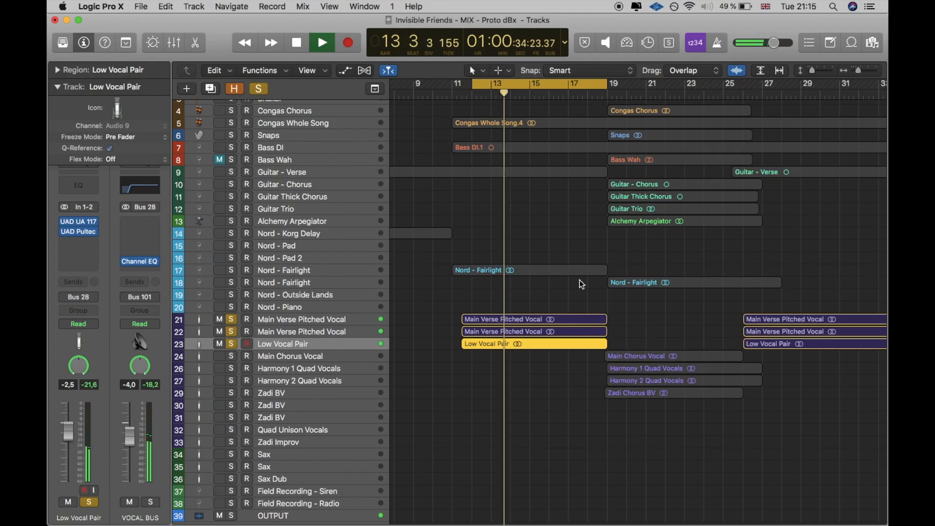
Step: Examine the UAD Pultec-Pro Legacy and UAD UA 1176 Rev A on the Low Vocal Pair track while the soloed verse vocals play
scroll(550, 316, left, 3)
key(Up)
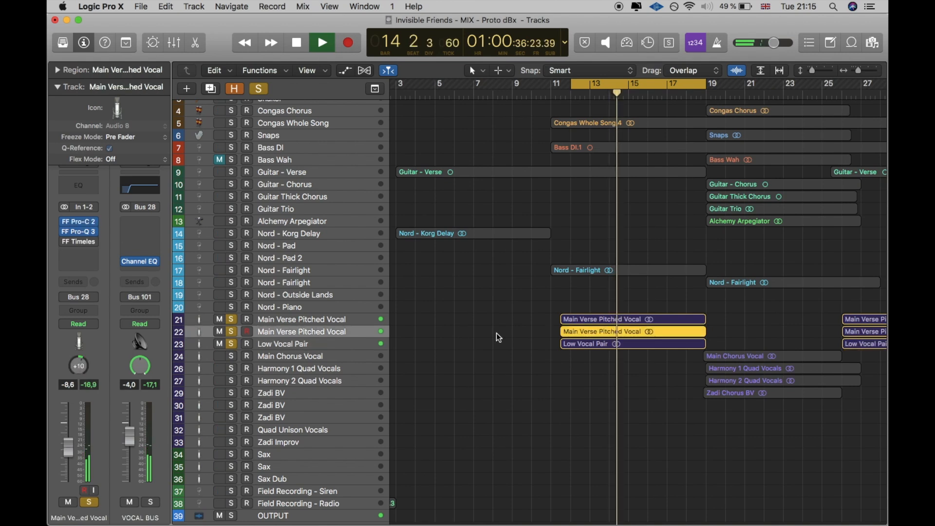
key(Down)
click(74, 232)
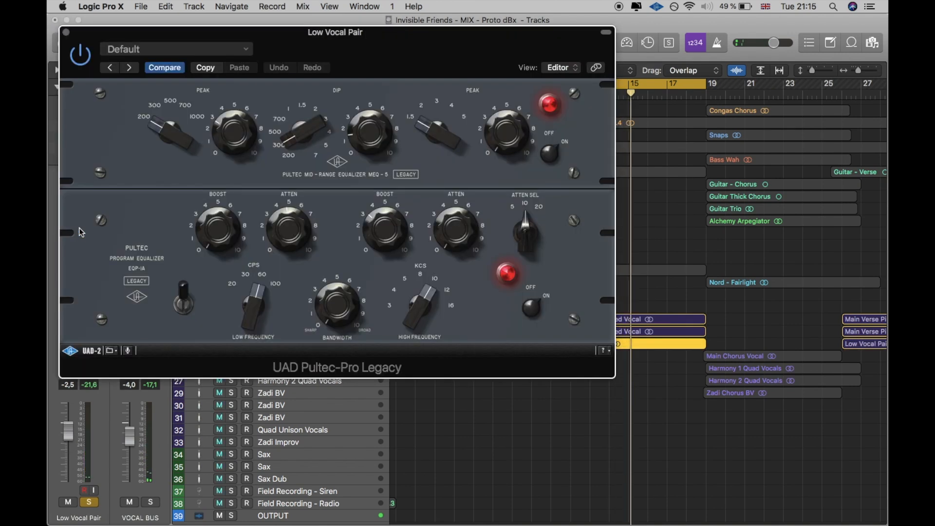
drag(286, 243, 295, 254)
drag(236, 140, 237, 48)
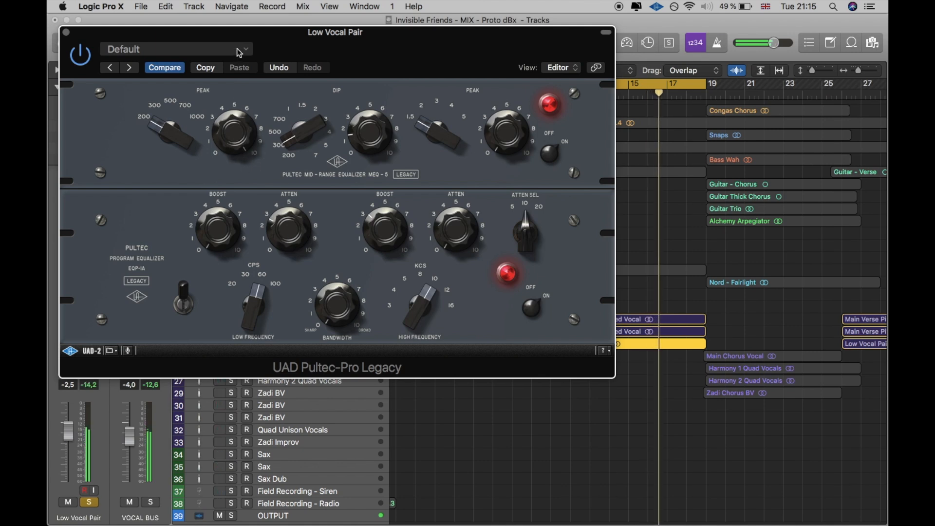
click(215, 137)
click(66, 32)
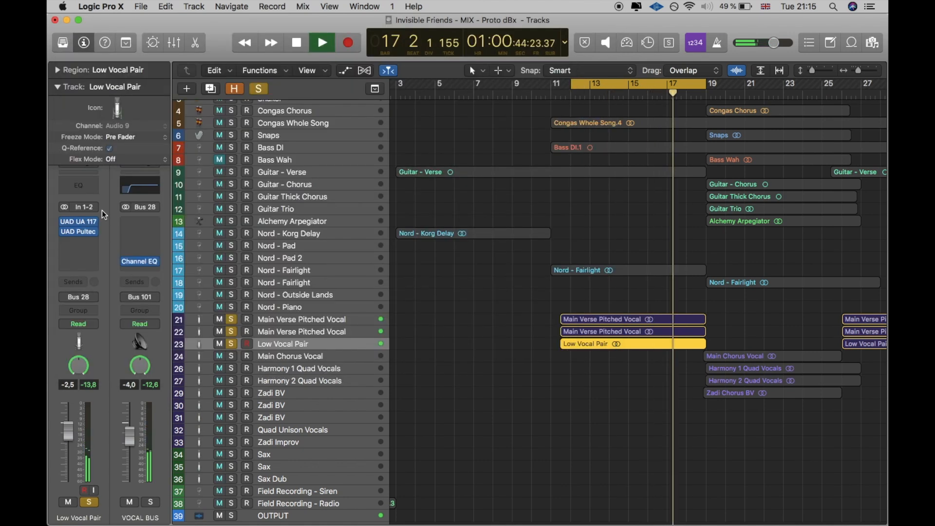
click(80, 219)
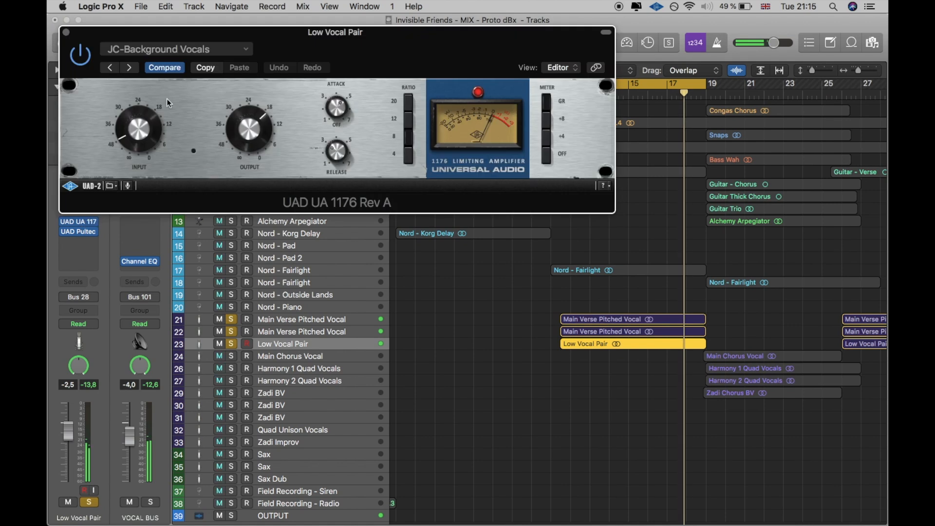
click(66, 32)
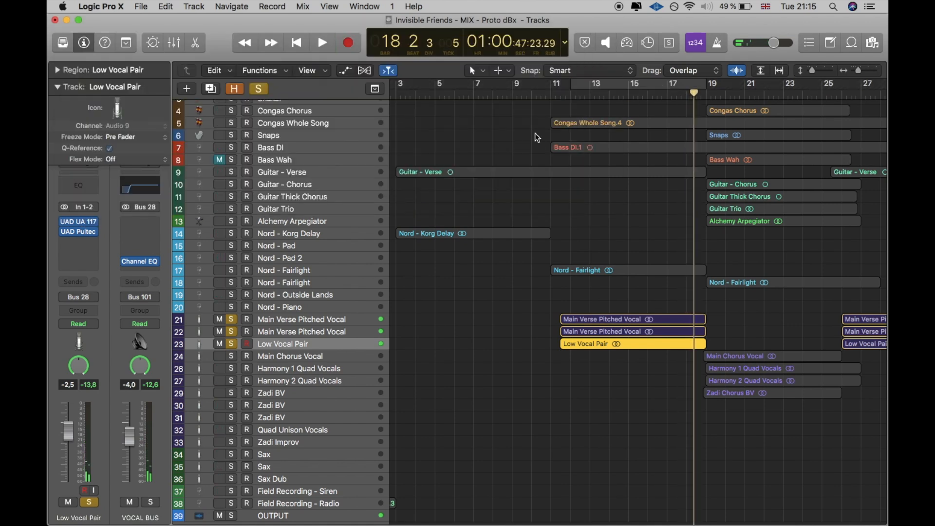
Step: Clear the solos on the three verse vocal tracks and play the Main Chorus Vocal soloed from bar 19
scroll(535, 134, right, 10)
drag(233, 319, 234, 345)
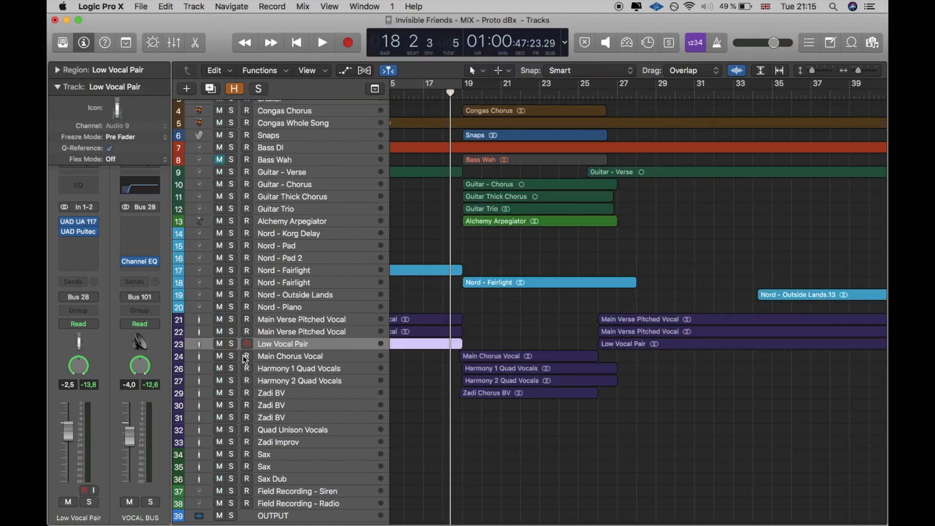
click(288, 357)
click(469, 93)
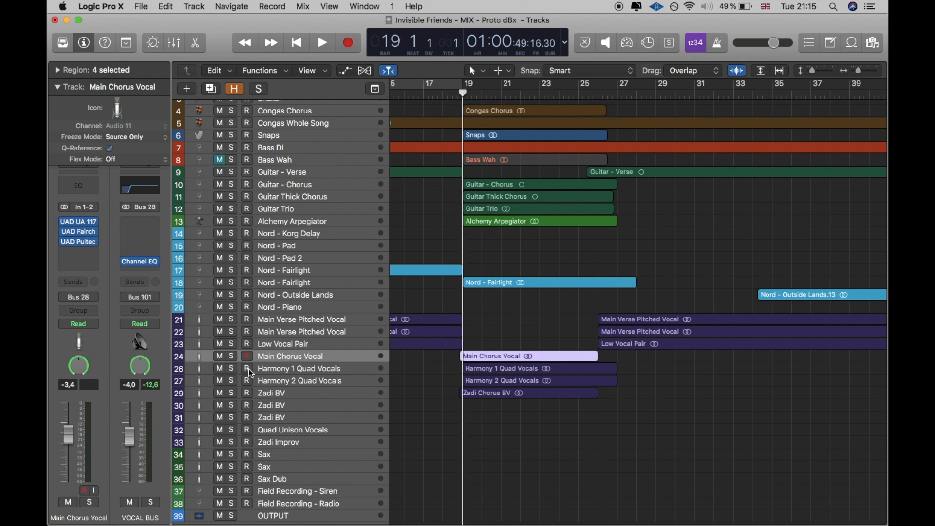
click(231, 356)
key(space)
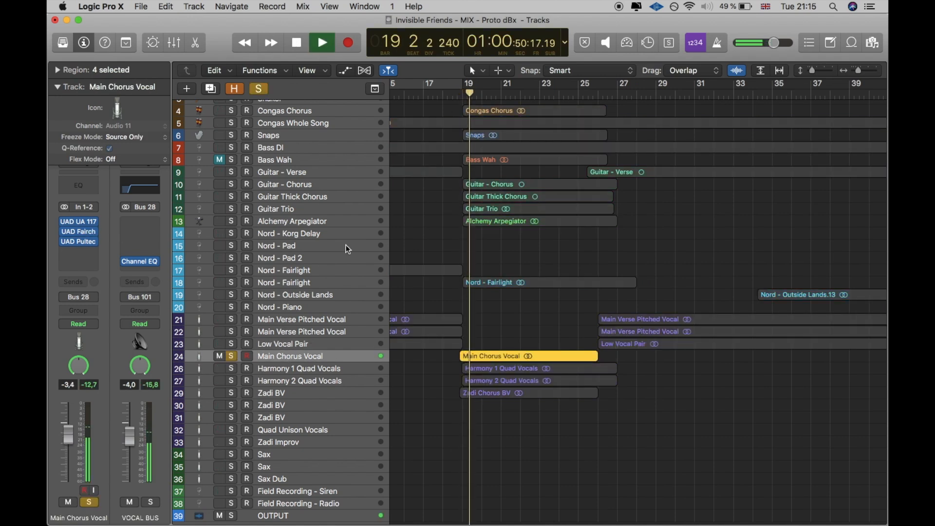
Step: Set a cycle range over about bars 19 to 26, stop playback and open the Main Chorus Vocal's UAD UA 1176 Rev A
drag(469, 83, 601, 86)
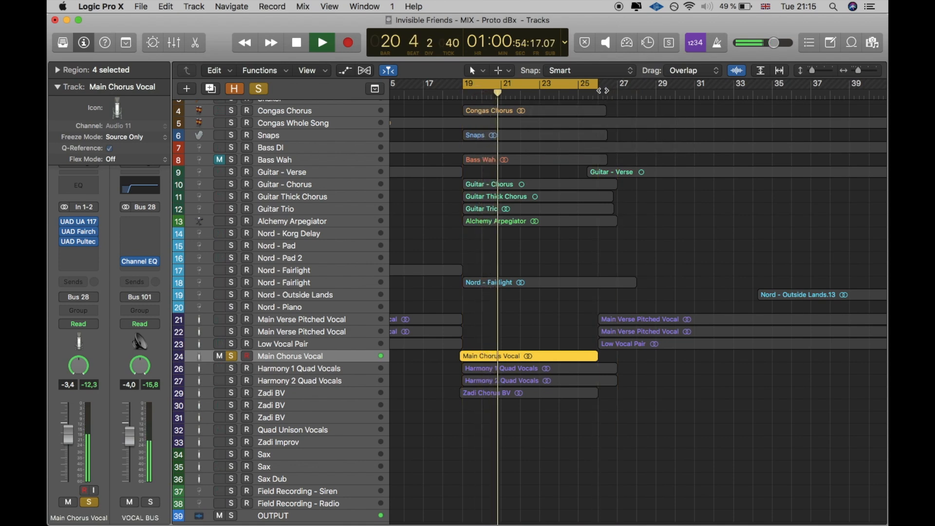
key(space)
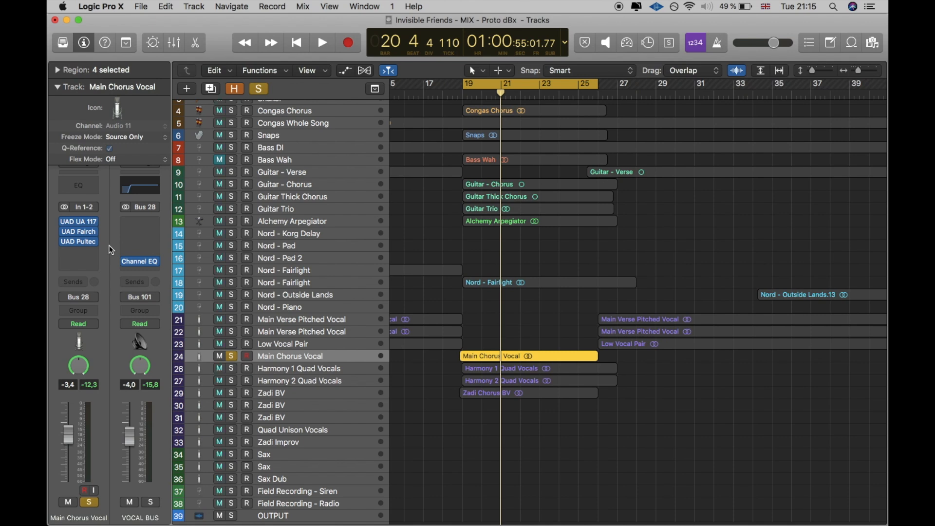
click(79, 223)
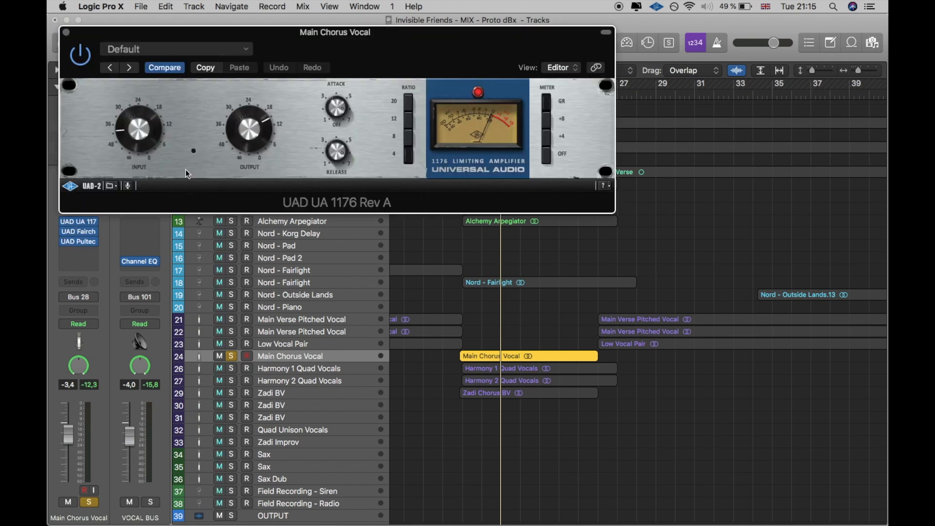
key(i)
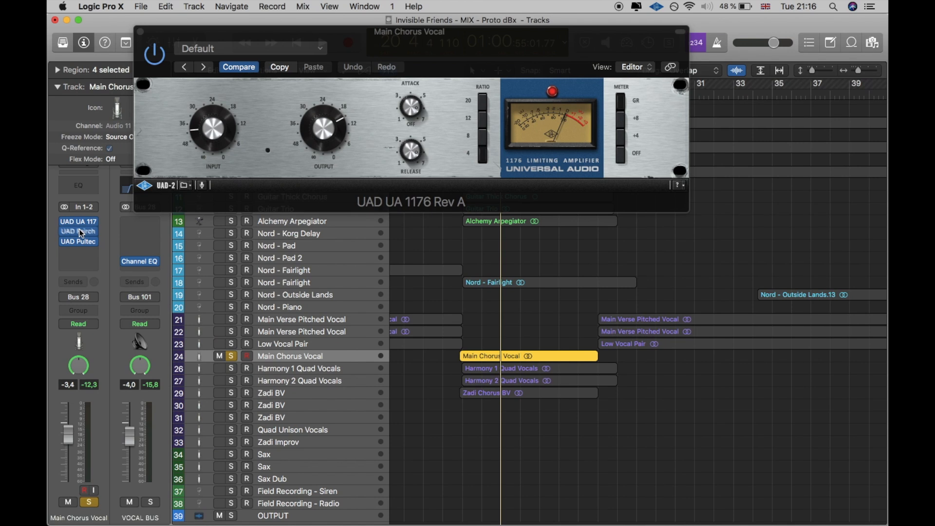
Step: Inspect the UAD Fairchild 660 on the Main Chorus Vocal and replace it with the UAD UA 176
click(83, 231)
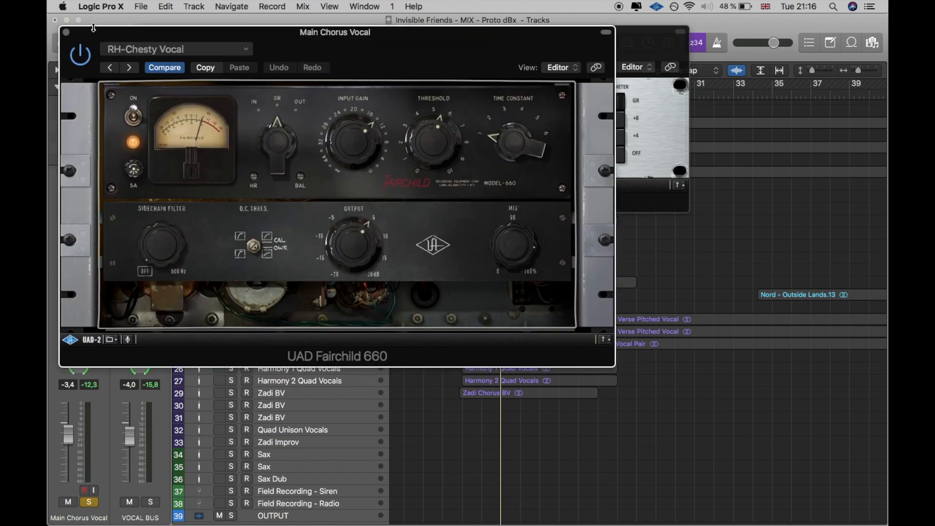
click(66, 33)
click(95, 230)
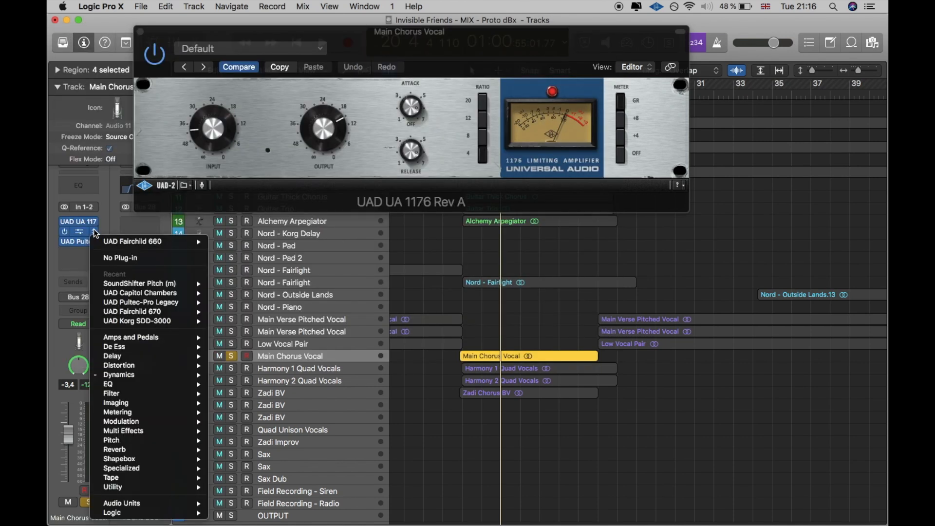
mouse_move(165, 377)
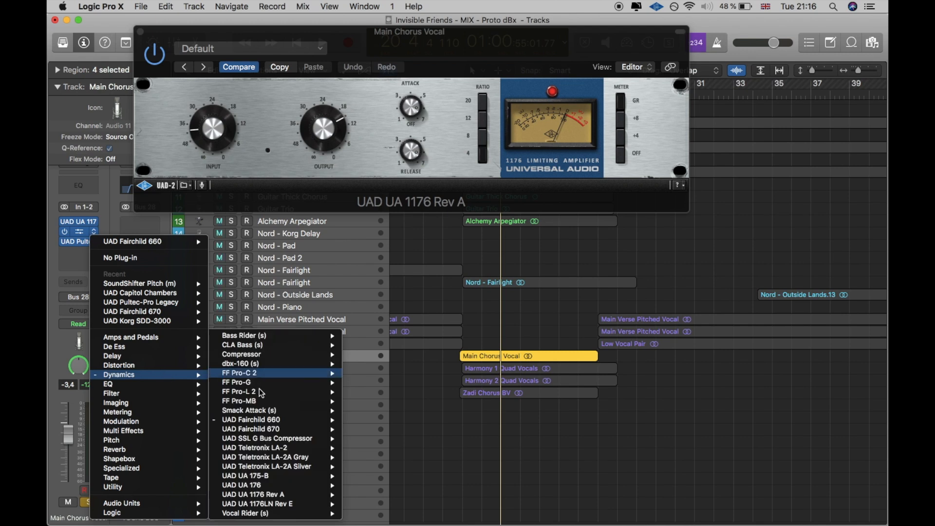
click(288, 483)
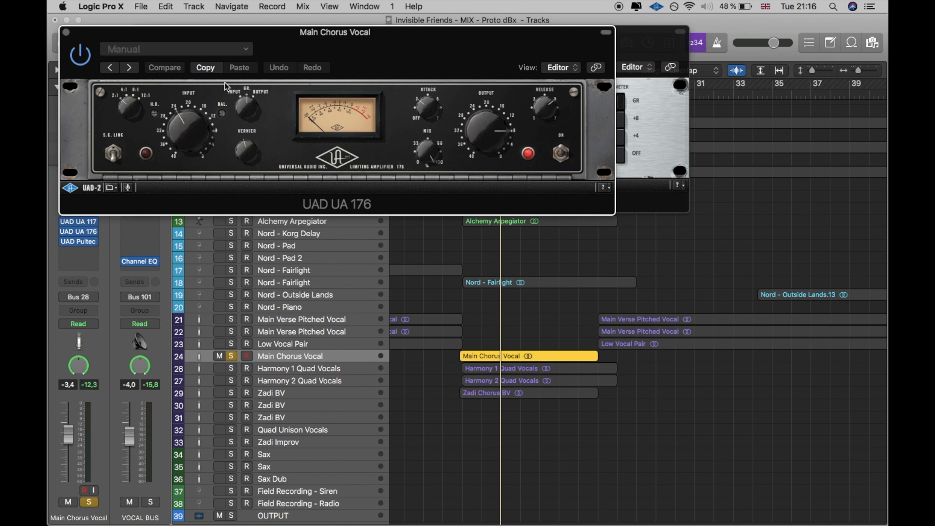
click(65, 34)
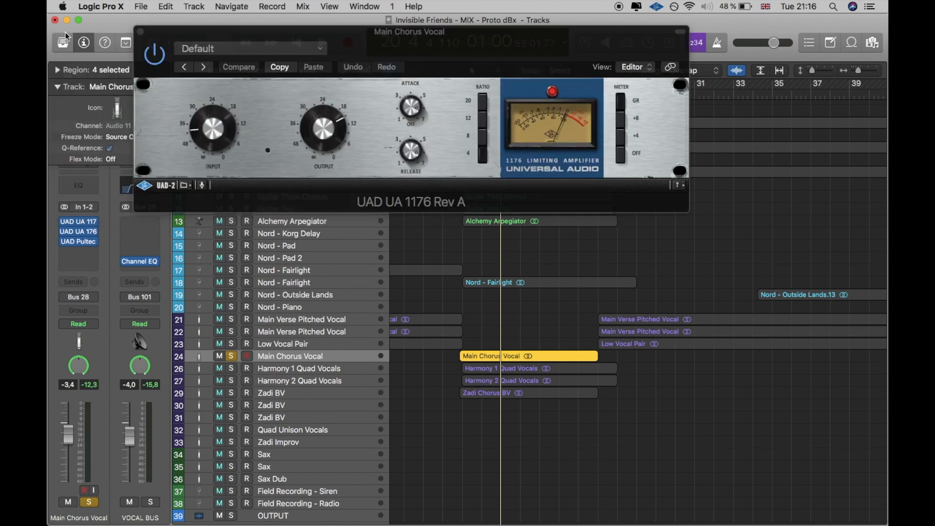
Step: Close the 1176 and examine the UAD Pultec-Pro Legacy settings on the Main Chorus Vocal
drag(463, 53, 518, 104)
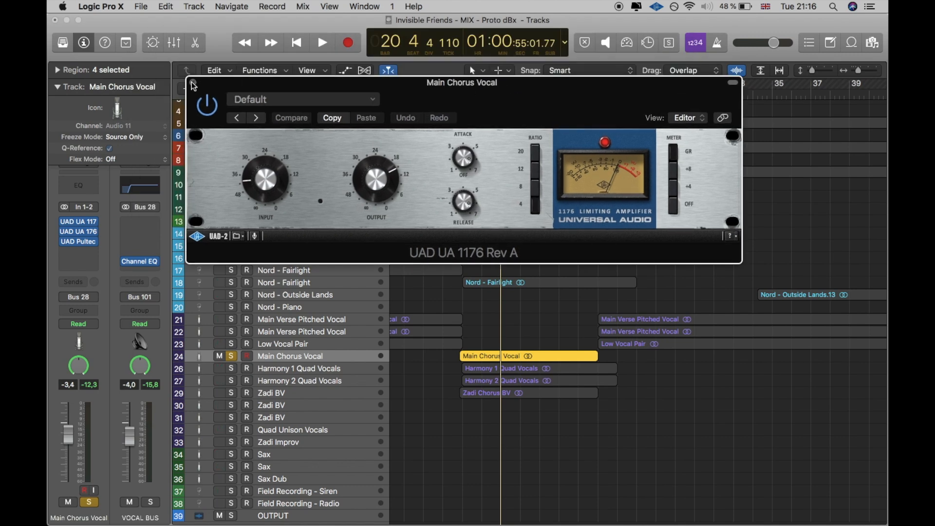
click(193, 84)
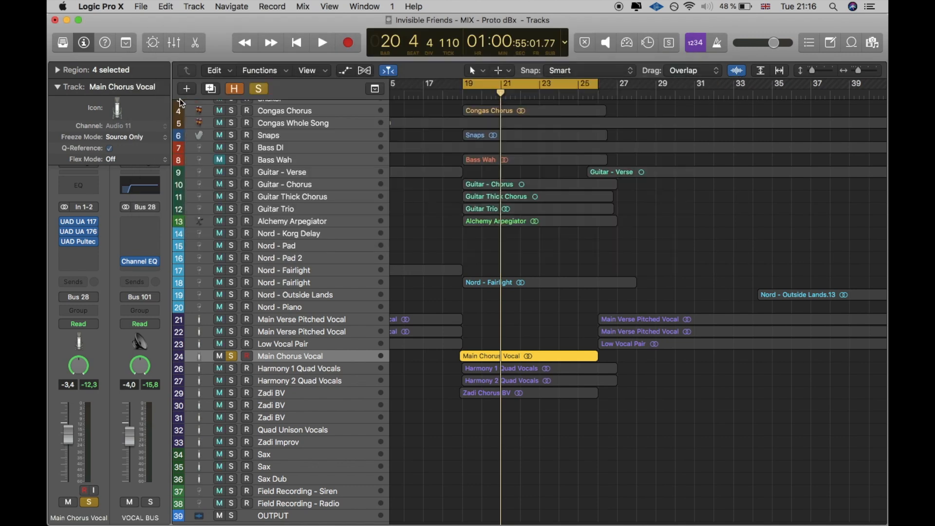
click(80, 240)
drag(544, 69, 635, 15)
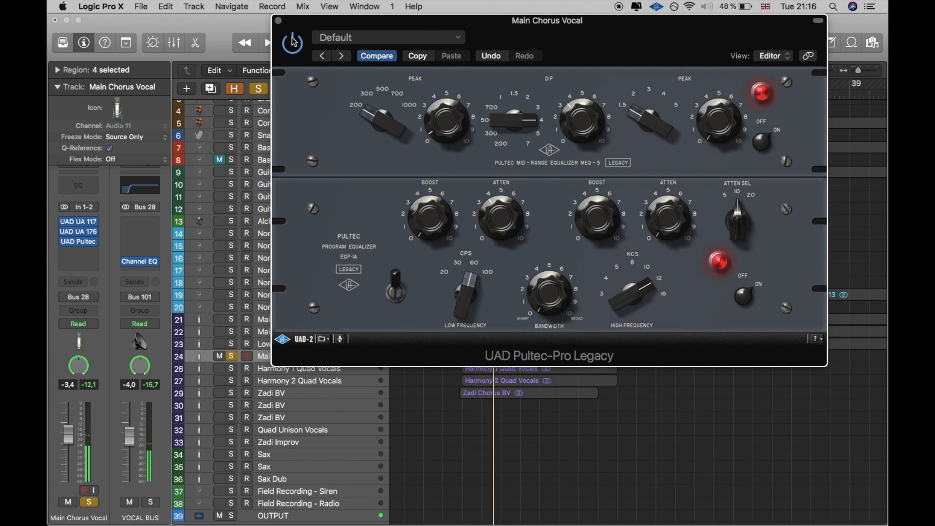
click(279, 21)
Step: Try an FF Pro-Q 3 after the Pultec on the Main Chorus Vocal, with a bell cut of about 4 dB near 830 Hz, Q 8.740
click(77, 258)
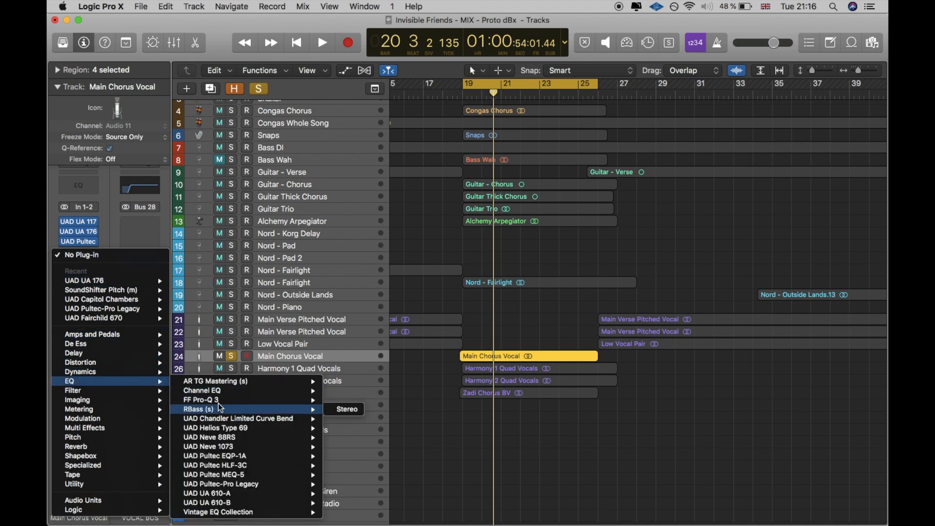
click(218, 400)
drag(404, 32, 600, 20)
key(space)
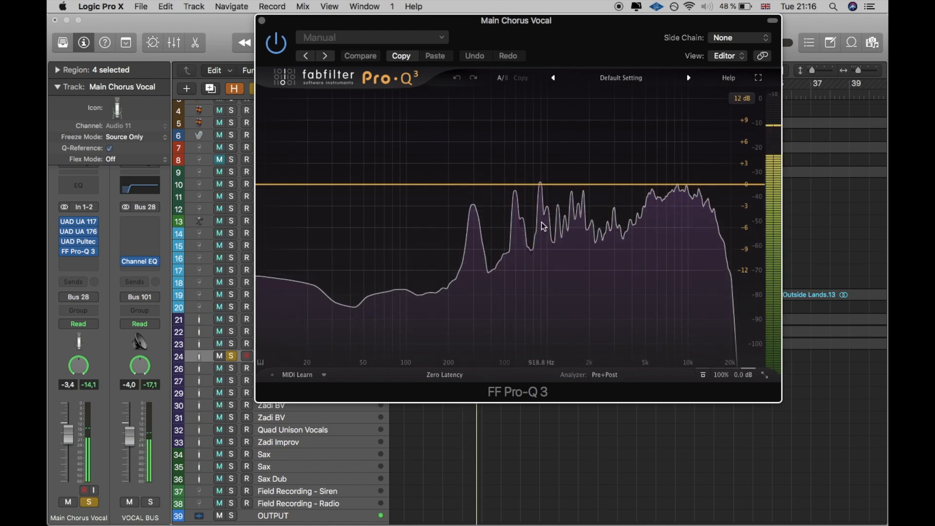
mouse_move(537, 151)
mouse_move(537, 151)
mouse_down()
mouse_move(536, 39)
mouse_move(541, 168)
mouse_move(529, 162)
mouse_up()
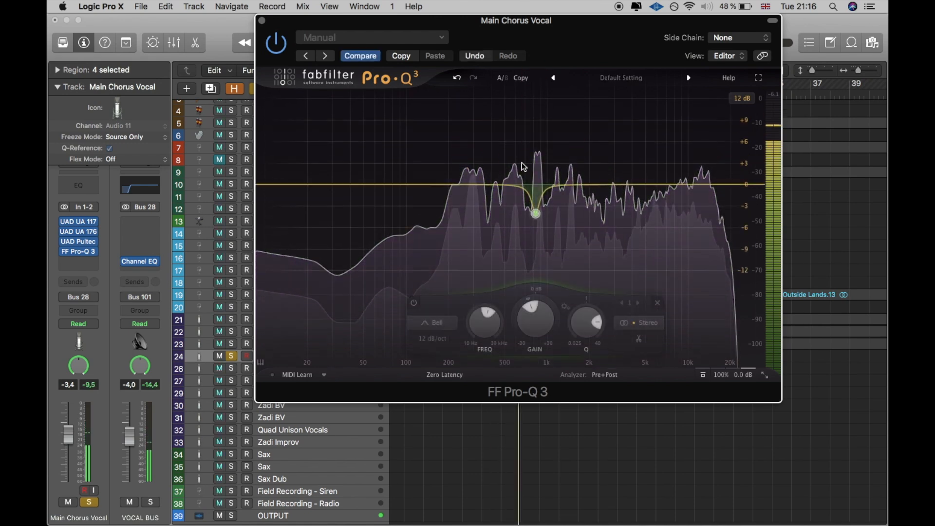
key(space)
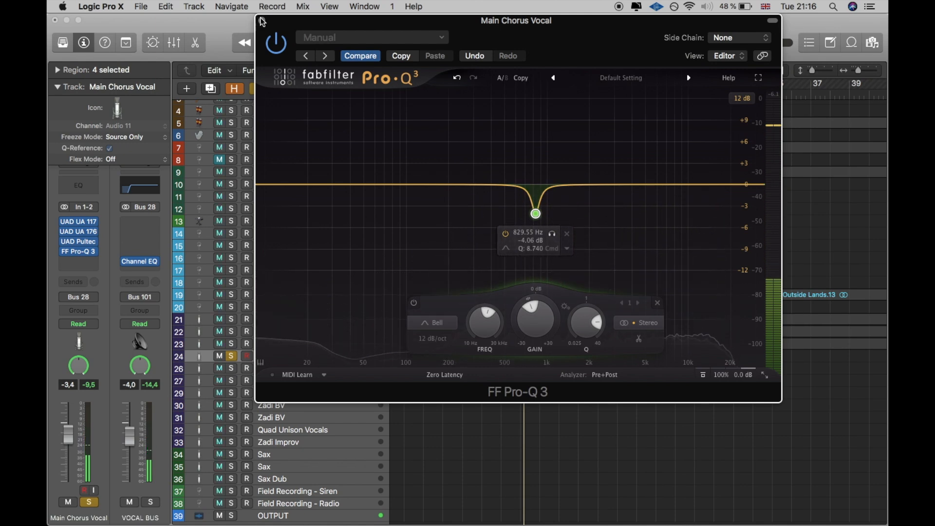
Step: Remove the FF Pro-Q 3 from the Main Chorus Vocal
click(261, 20)
click(96, 253)
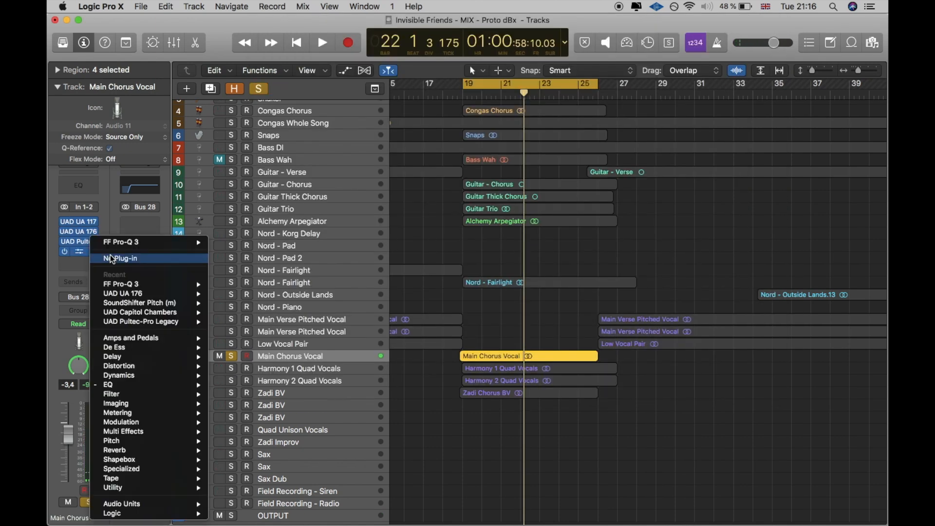
click(113, 258)
Step: Solo only the Harmony 1 Quad Vocals in place of the Main Chorus Vocal and play them from bar 19
click(231, 368)
click(231, 380)
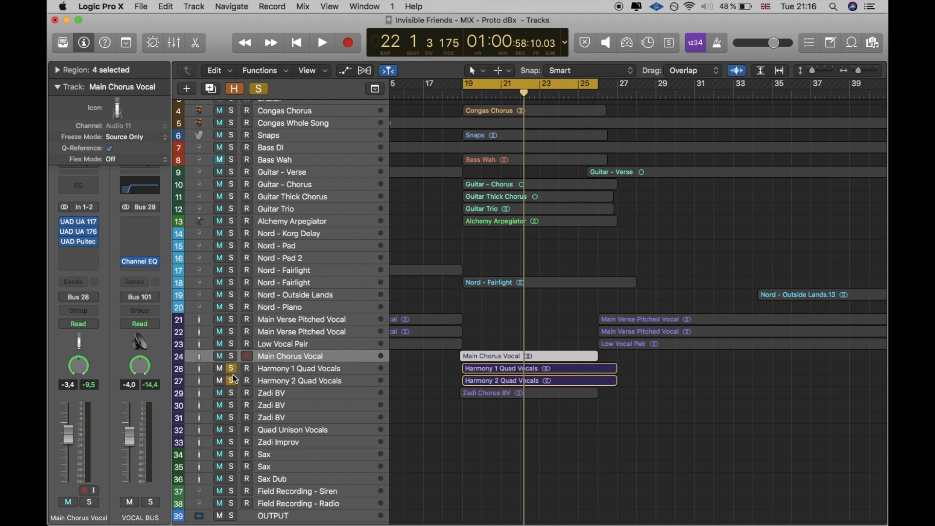
click(233, 375)
click(293, 372)
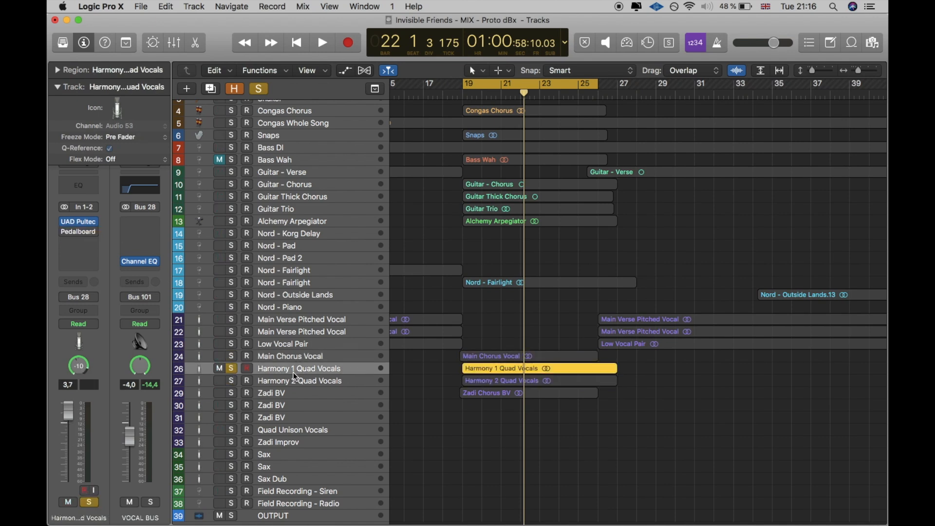
key(shift+space)
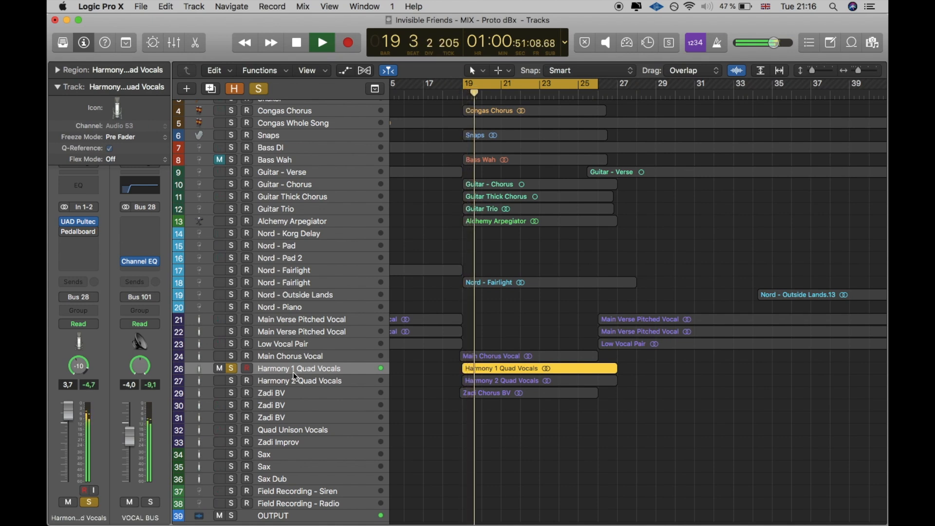
Step: Examine the Pedalboard on the Harmony 1 Quad Vocals while they play
mouse_move(63, 231)
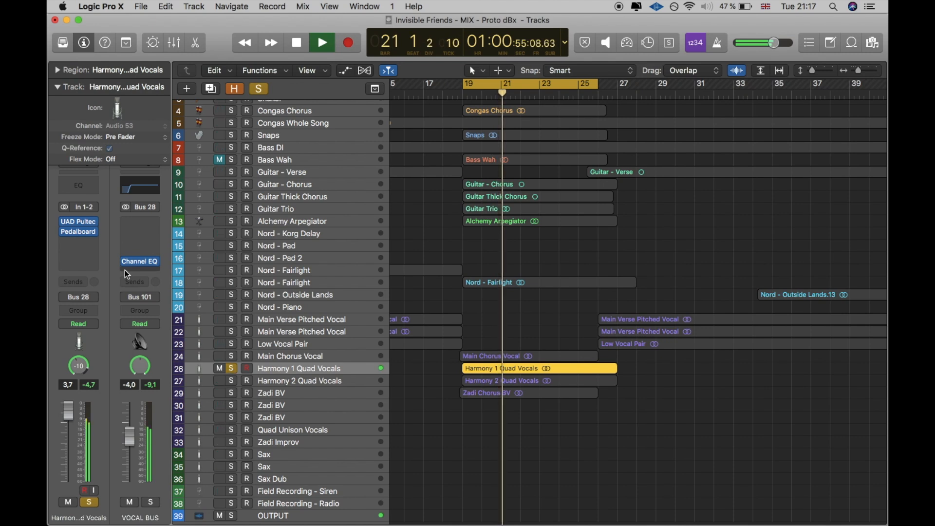
click(78, 229)
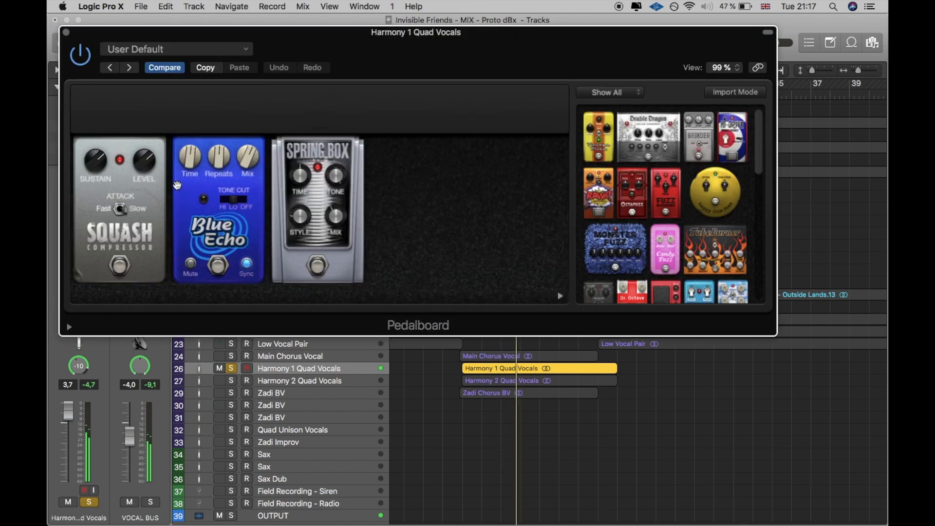
click(66, 33)
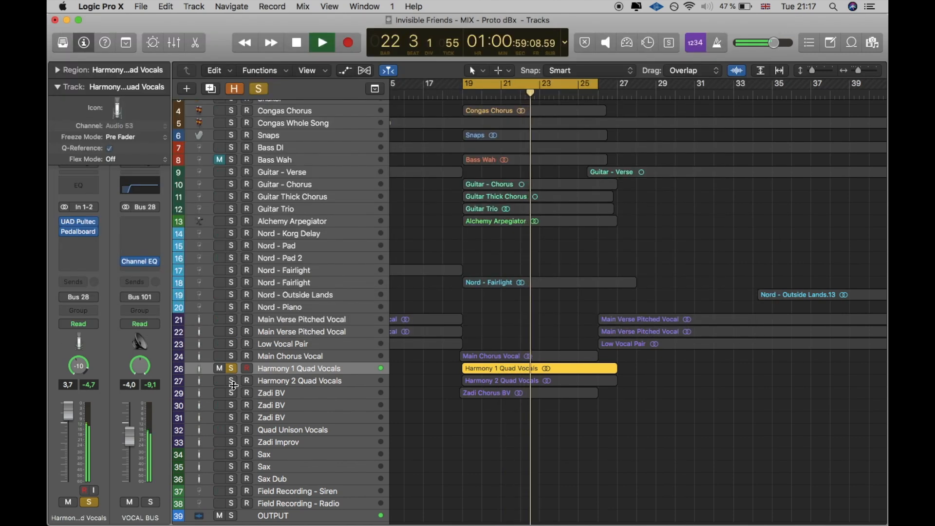
Step: Listen to the Harmony 2 Quad Vocals on their own, stop playback and clear the solo
click(279, 386)
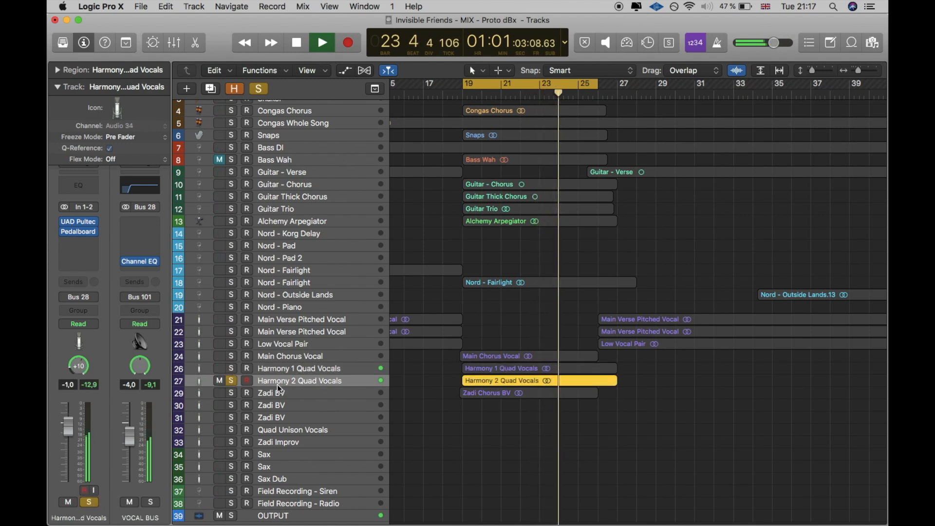
key(space)
click(232, 380)
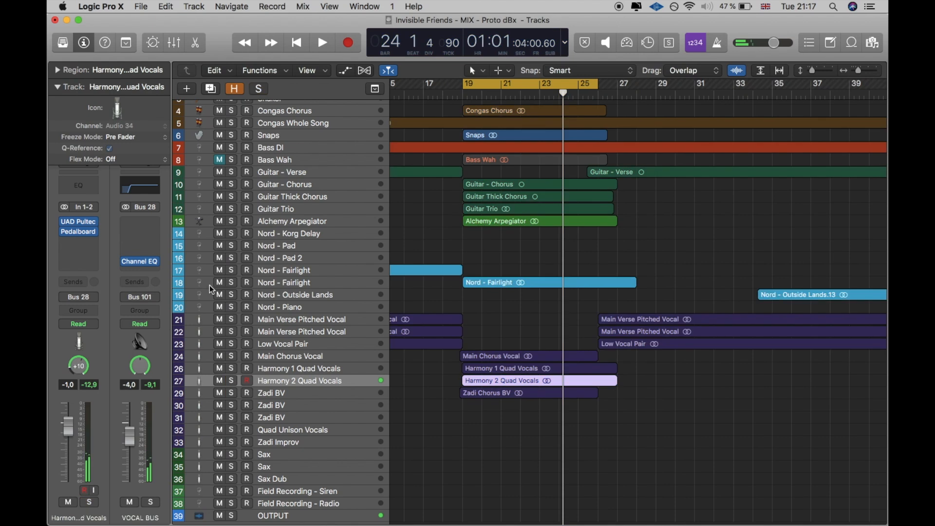
Step: Play the mix from bar 19, then solo and select the chorus backing vocal on track 29
key(shift+space)
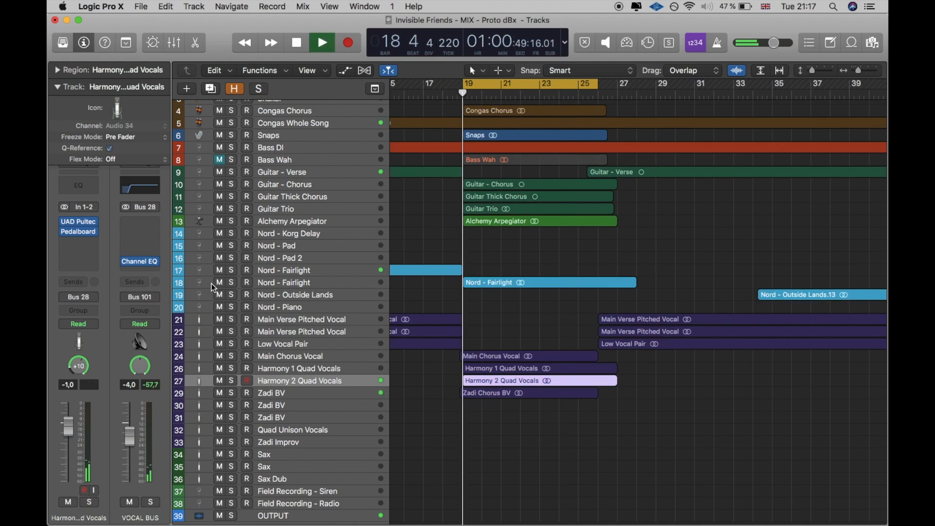
click(231, 392)
click(297, 393)
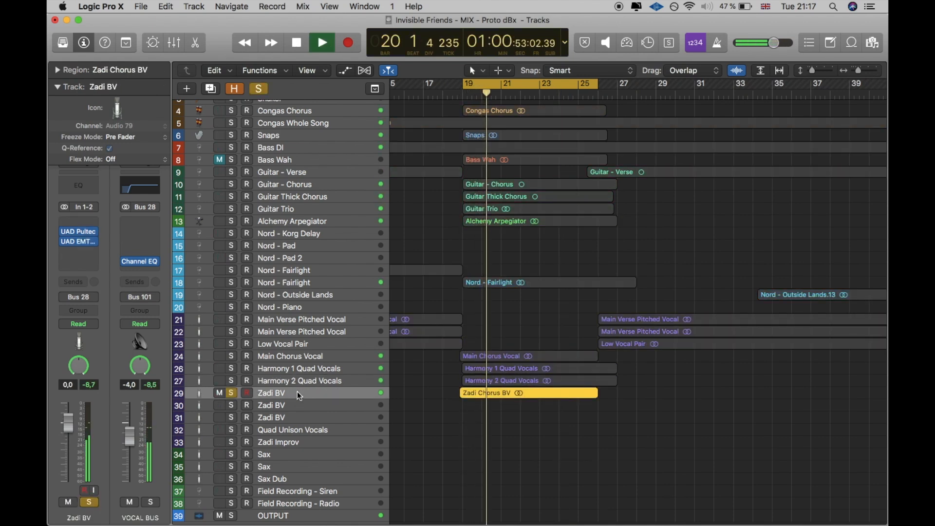
key(space)
Step: Examine the UAD Pultec-Pro Legacy on the chorus backing vocal of track 29
click(81, 234)
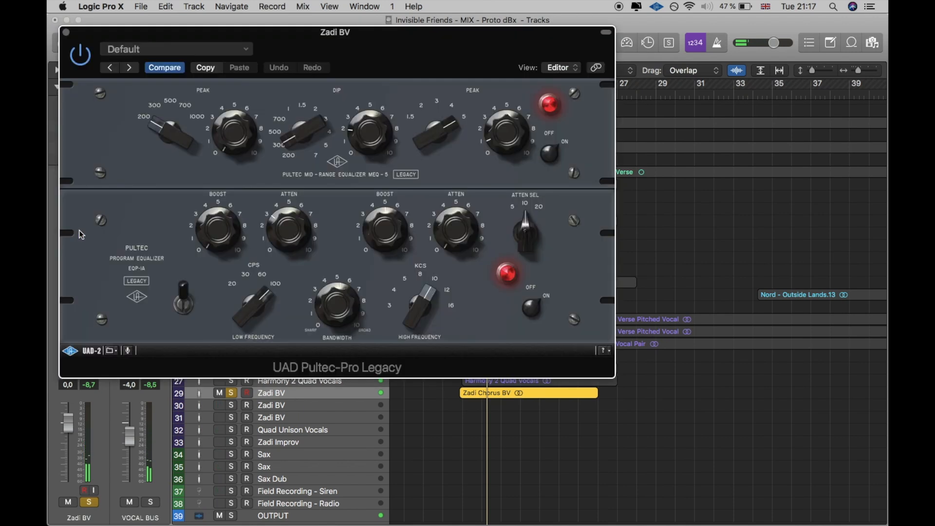
key(space)
click(66, 32)
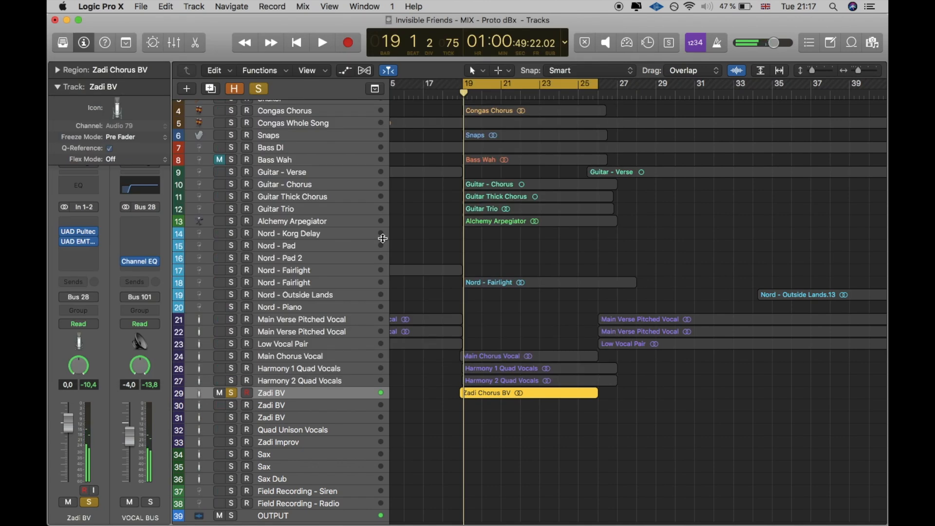
Step: Play the Main Chorus Vocal, both Harmony Quad Vocals and the track 29 backing vocal soloed together
key(space)
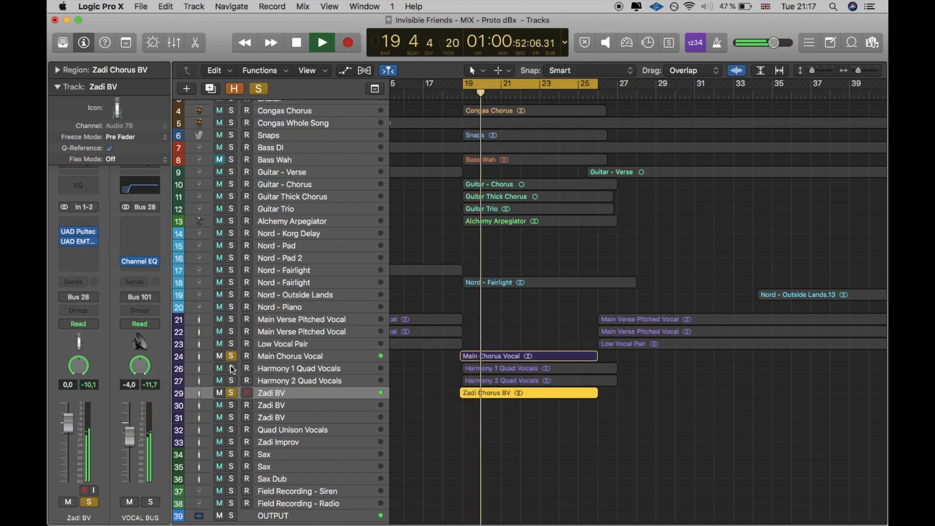
click(230, 366)
click(232, 380)
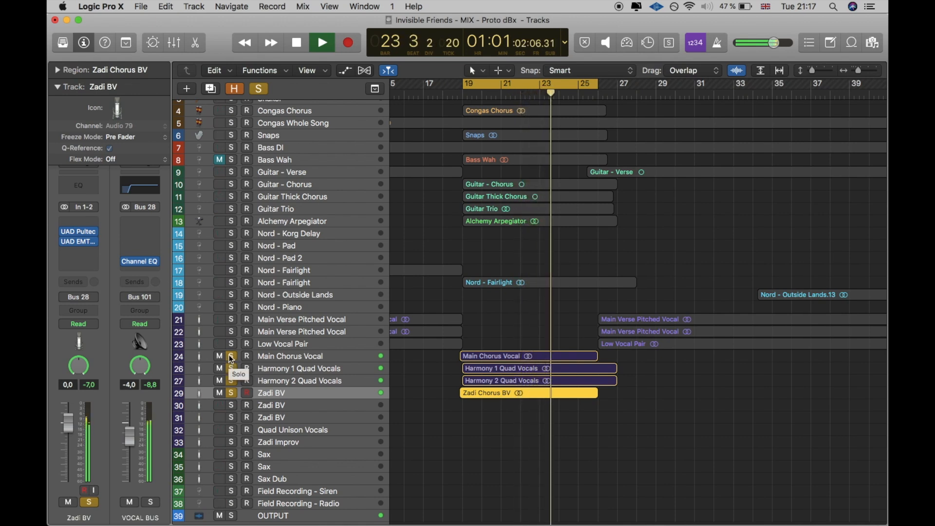
key(space)
Step: Clear the solos on the four chorus vocal tracks, turn off the cycle range and select the Harmony 1 Quad Vocals
drag(229, 354, 229, 390)
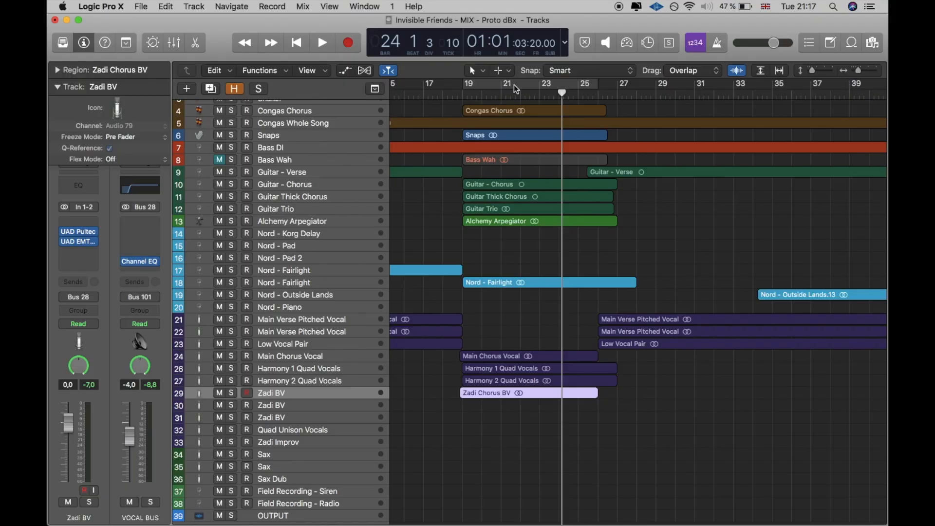
click(513, 84)
key(Up)
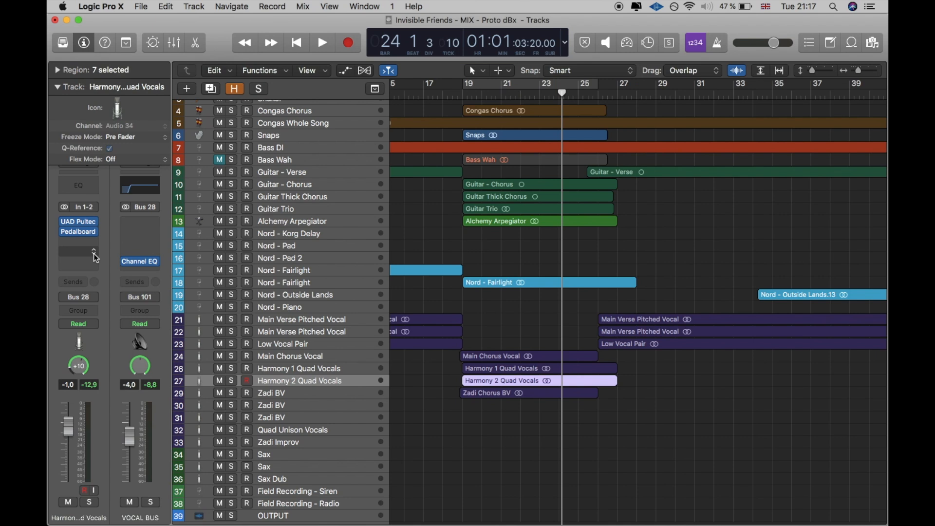
key(Up)
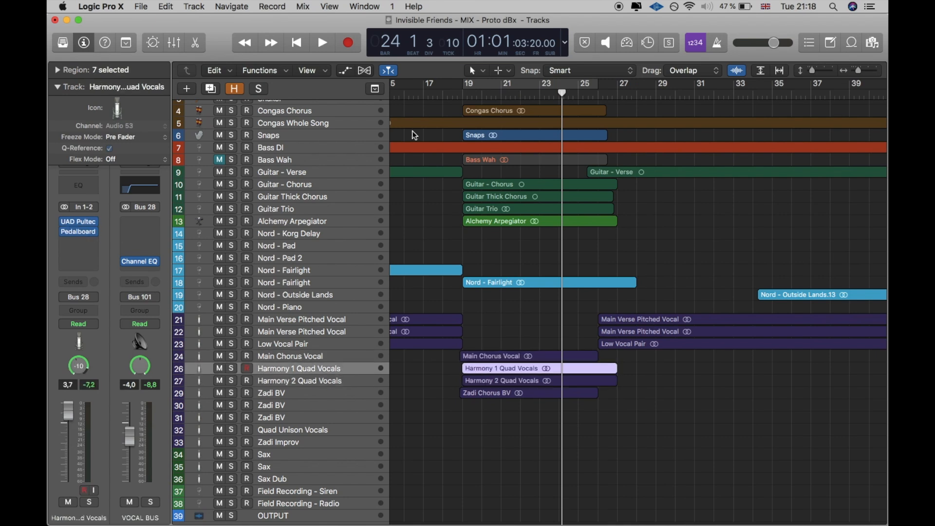
Step: Move the playhead to bar 26 and look over the verse and chorus vocal regions that follow
drag(611, 97, 597, 98)
scroll(625, 152, right, 5)
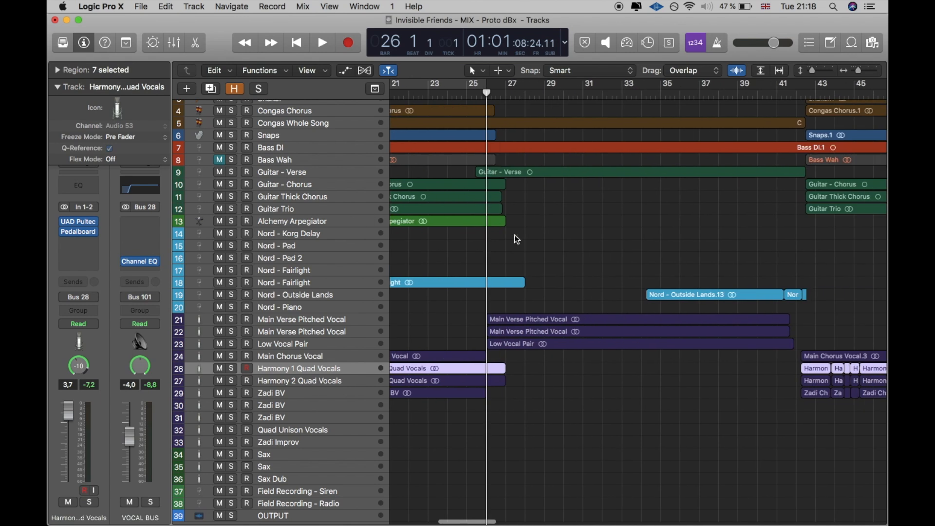
scroll(516, 238, right, 2)
scroll(516, 239, left, 5)
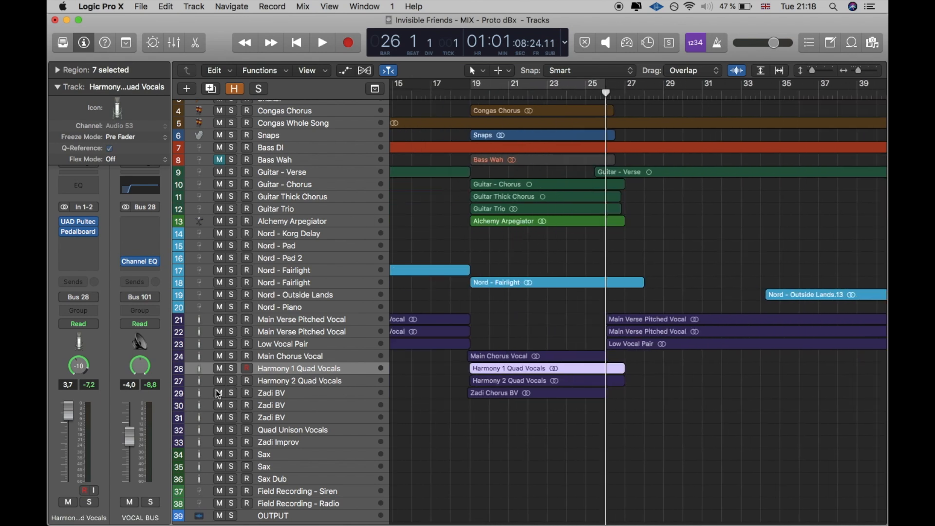
Step: Bypass the Pedalboard on the Harmony 1 Quad Vocals and examine its pedals while the track is temporarily soloed near bar 20
click(231, 368)
click(498, 95)
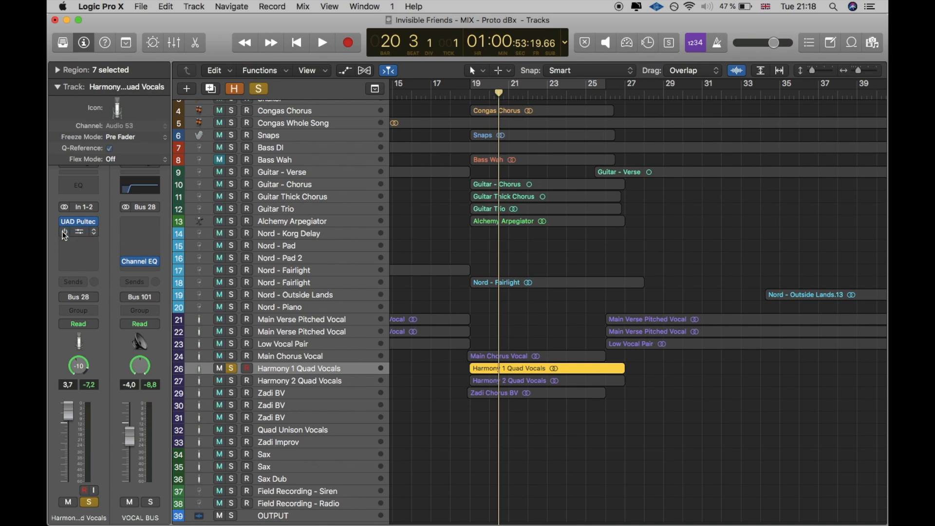
click(78, 235)
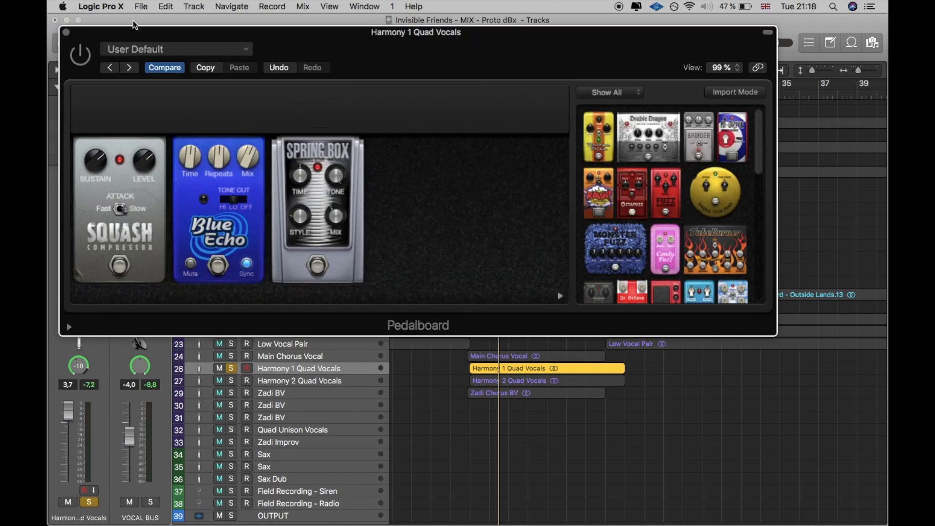
click(67, 32)
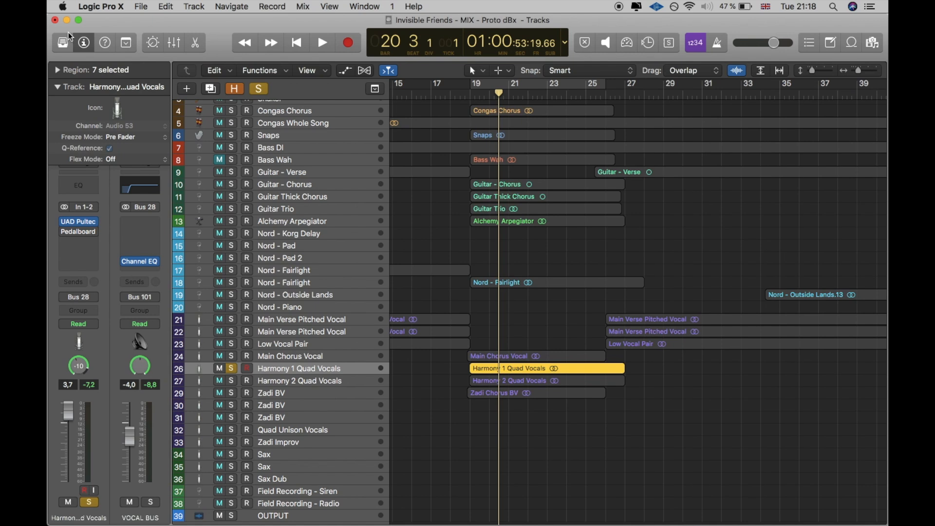
click(231, 368)
Step: Play the second verse from bar 26 and again from further in, selecting the Low Vocal Pair and the Main Verse Pitched Vocal on track 21
scroll(413, 220, right, 5)
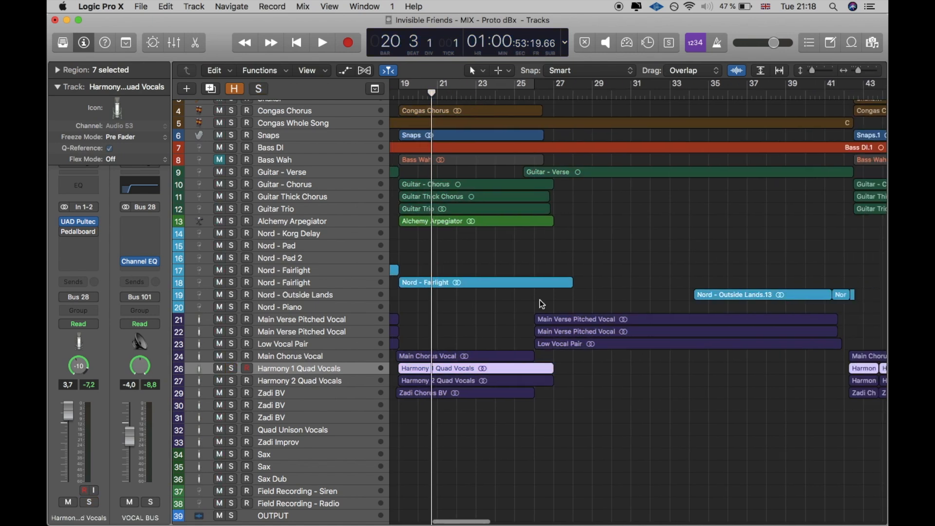
click(521, 91)
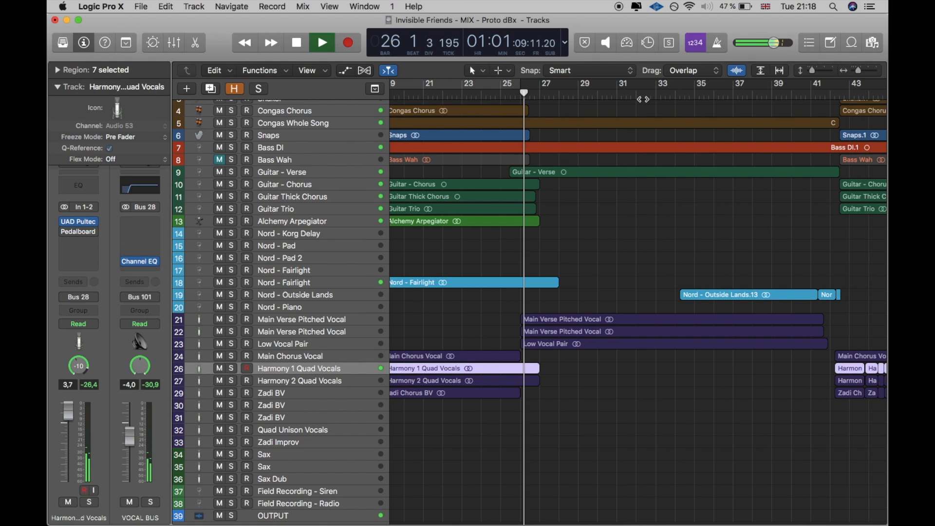
click(596, 91)
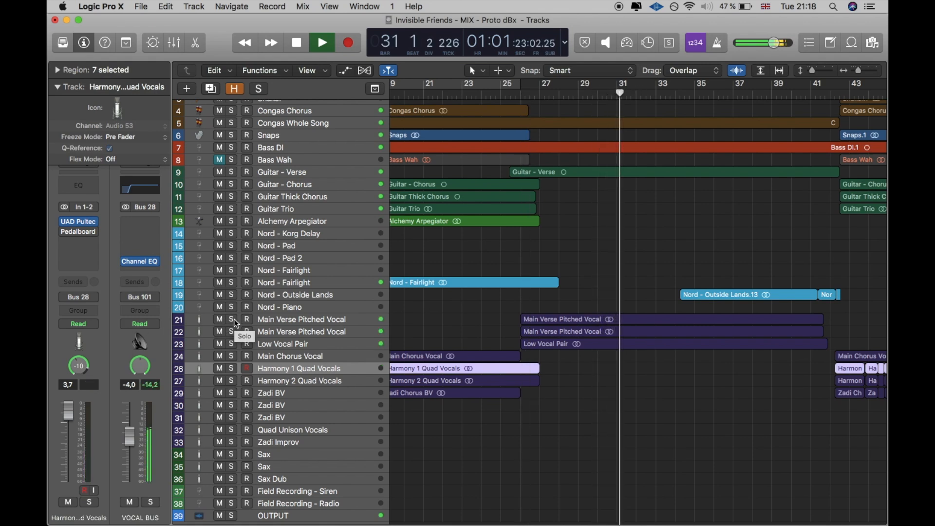
click(287, 345)
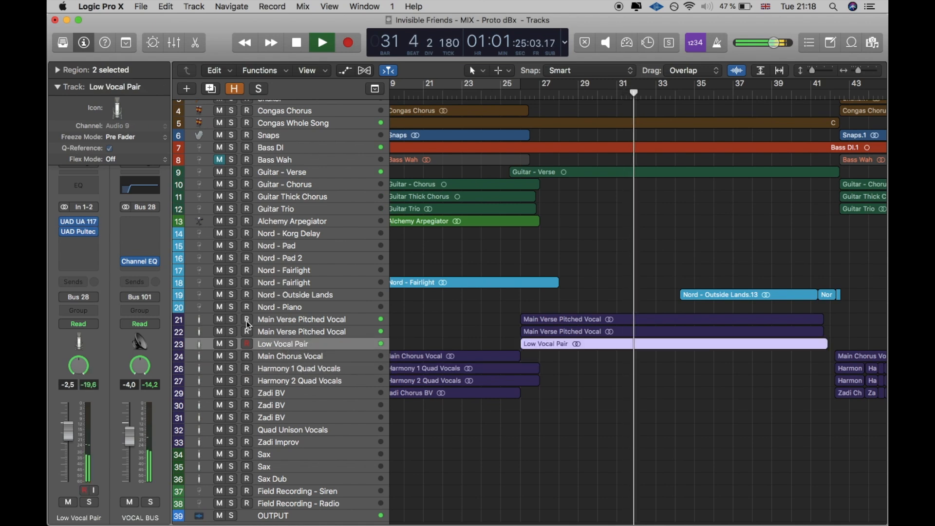
click(282, 315)
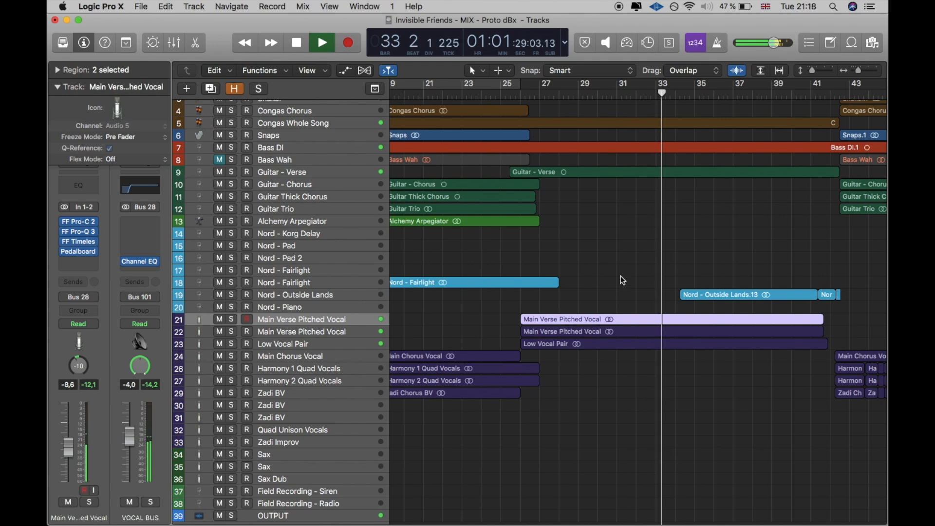
Step: Play the mix from bar 51, then solo and select the backing vocal on track 30
scroll(629, 272, right, 10)
scroll(631, 274, right, 2)
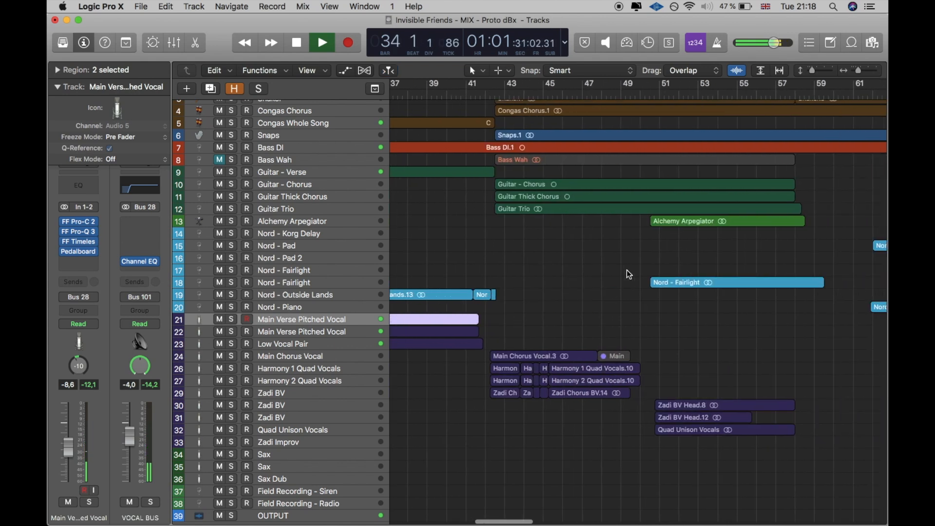
click(667, 92)
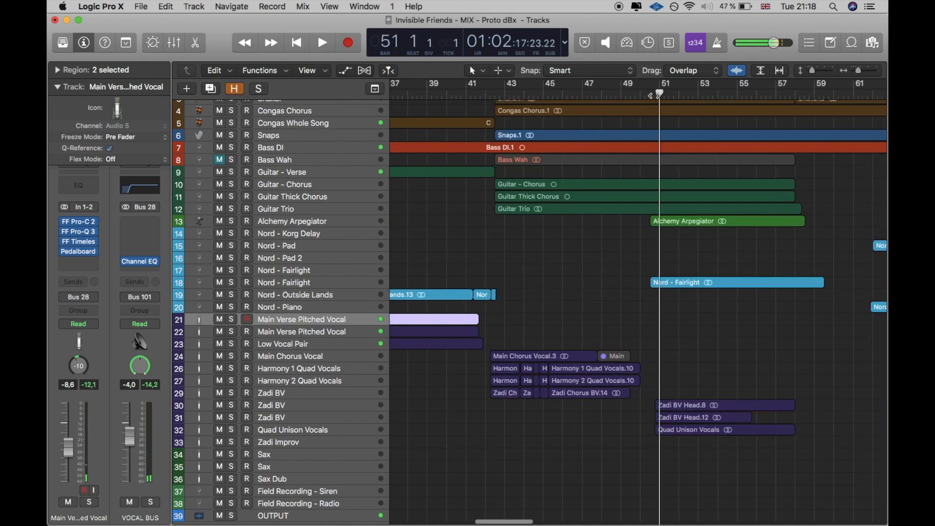
click(232, 407)
click(291, 409)
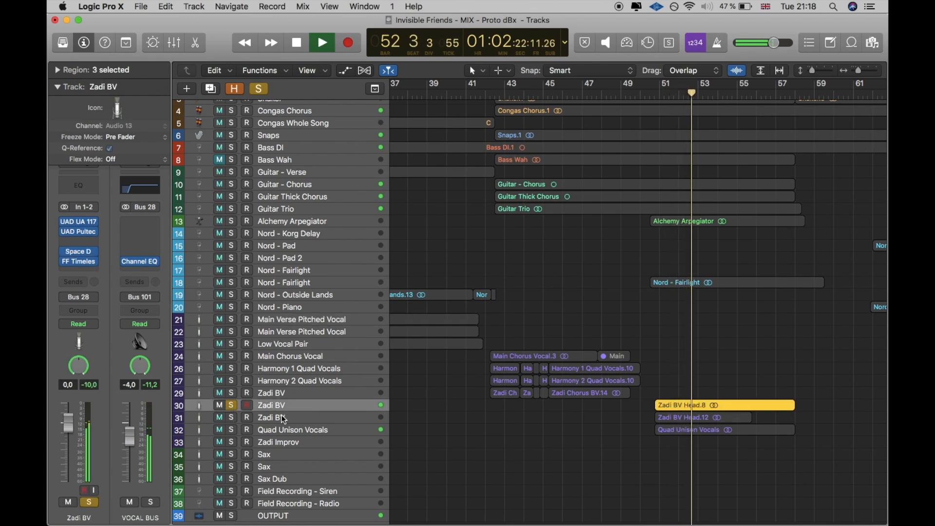
Step: Select the backing vocal on track 31 and switch the solo to it from track 30
click(281, 415)
click(233, 415)
click(233, 407)
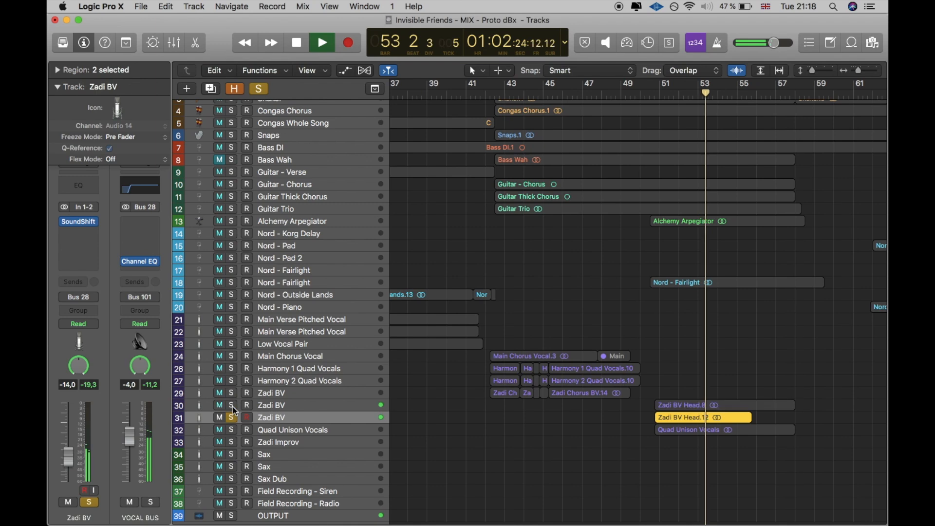
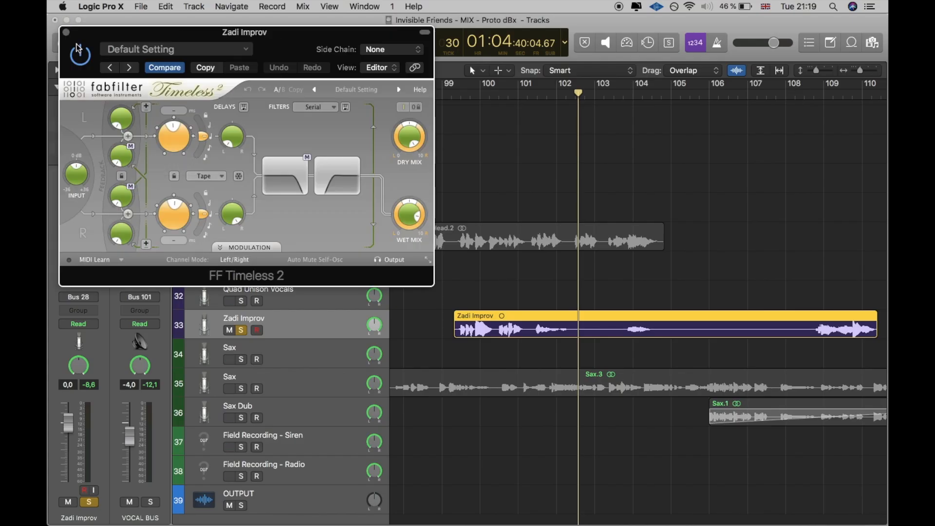
Step: Close the FF Timeless 2 delay on the vocal improv track and play the section from bar 101
click(66, 33)
click(541, 92)
key(space)
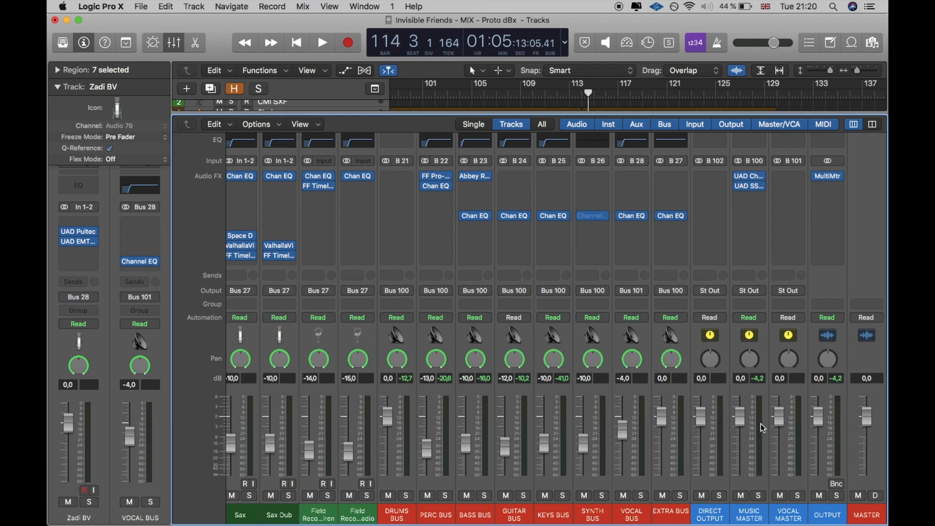
Step: Select the mixer's bus channels from DRUMS BUS to EXTRA BUS, finishing with only PERC BUS selected
drag(410, 519, 665, 518)
click(665, 517)
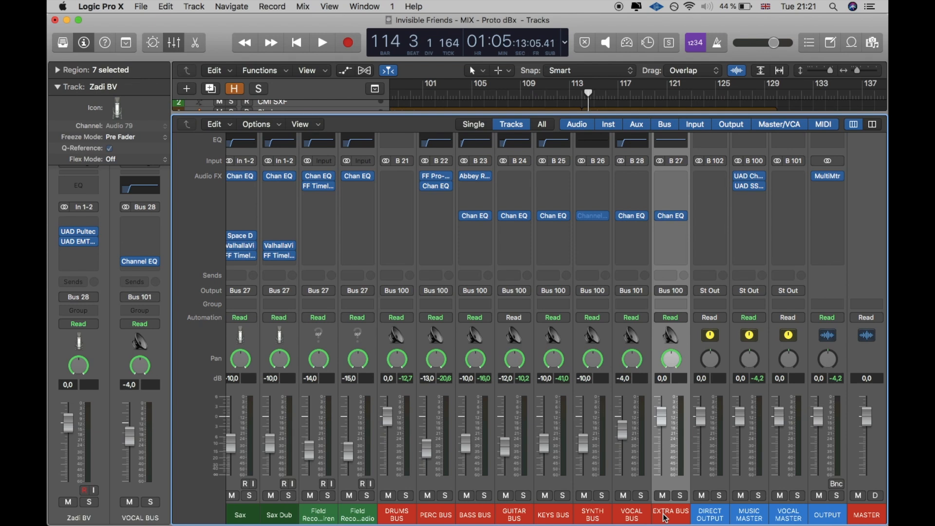
click(444, 519)
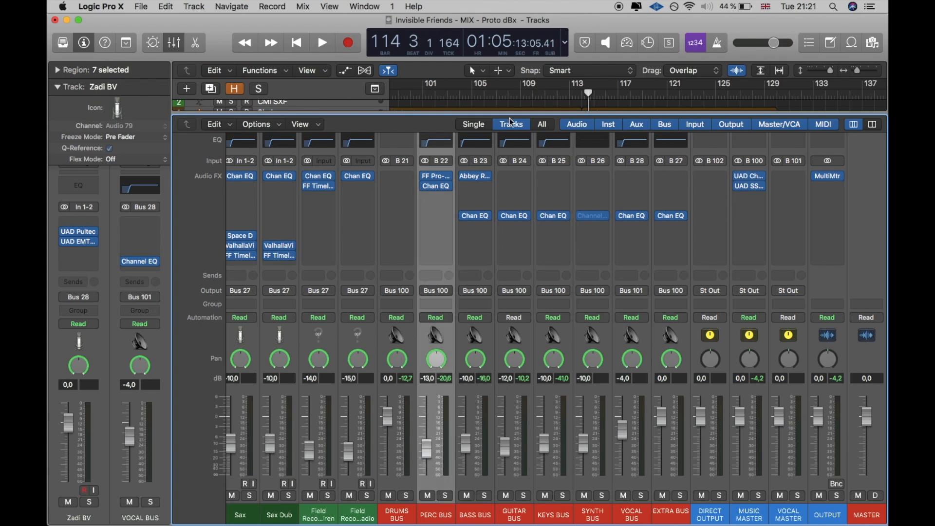
Step: Play from about bar 113 with PERC BUS soloed, add DRUMS BUS to the solo, and compare without and with percussion
click(569, 96)
click(444, 496)
key(space)
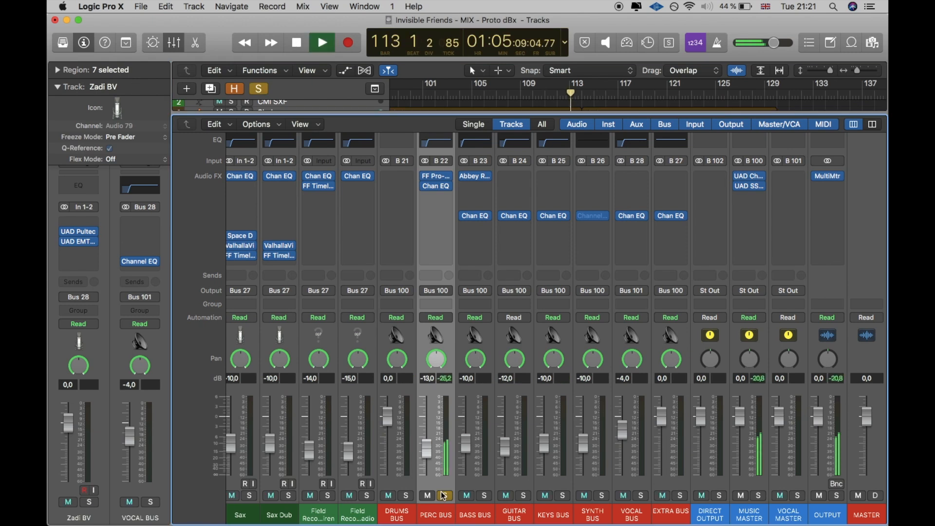
click(406, 496)
click(446, 495)
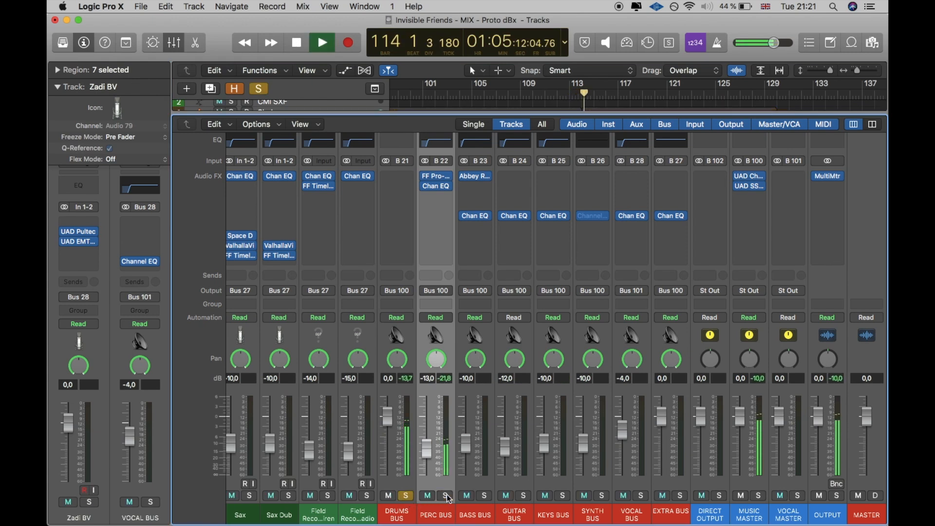
click(447, 496)
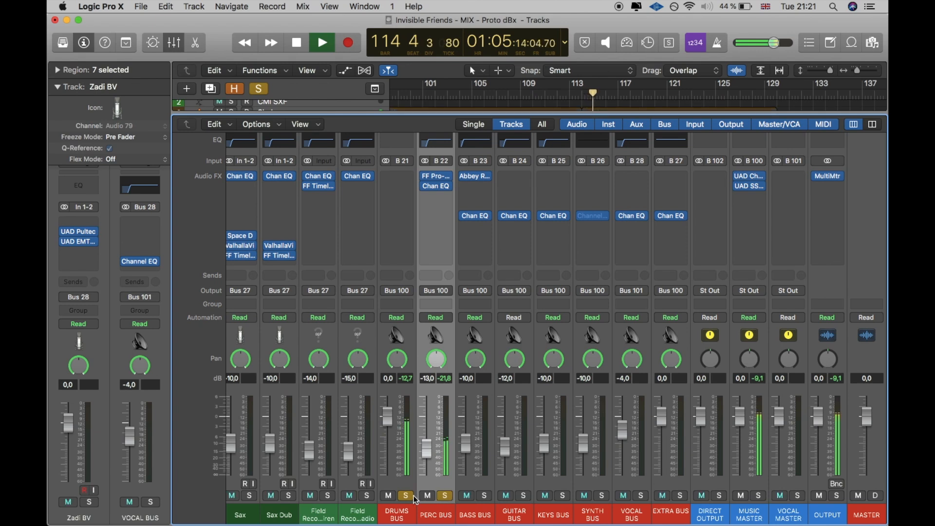
Step: Replace the DRUMS BUS and PERC BUS solos with a solo on EXTRA BUS and resume playback
key(space)
click(407, 495)
click(445, 496)
click(680, 495)
key(space)
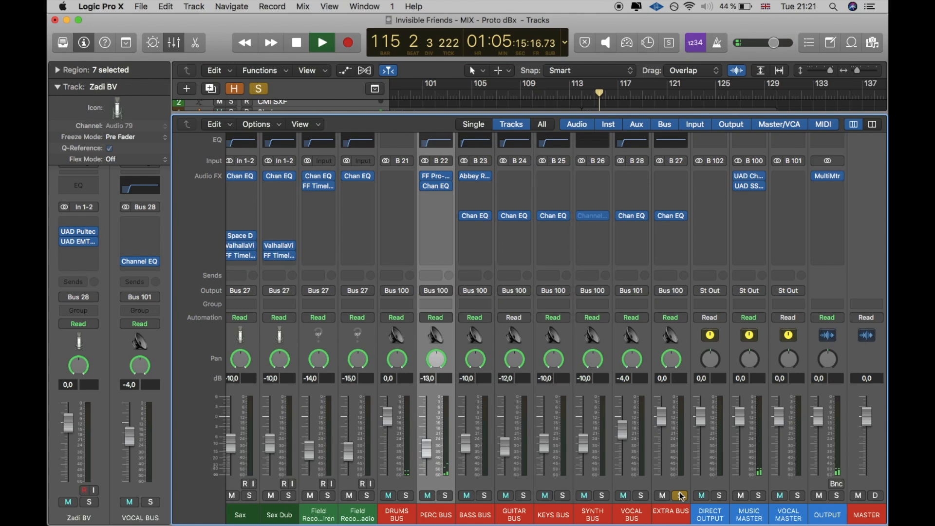
Step: Audition the soloed EXTRA BUS from just before bar 105, then clear its solo
click(172, 49)
click(473, 97)
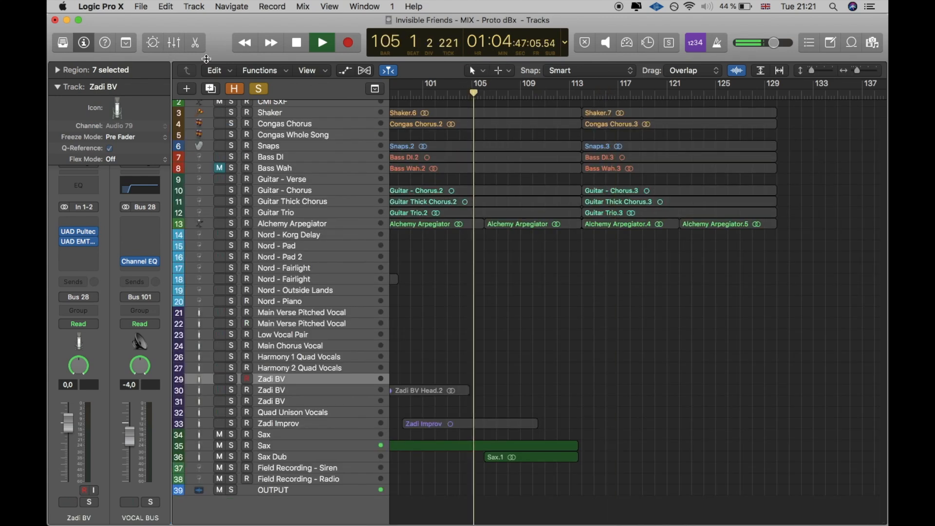
click(173, 45)
scroll(538, 434, right, 6)
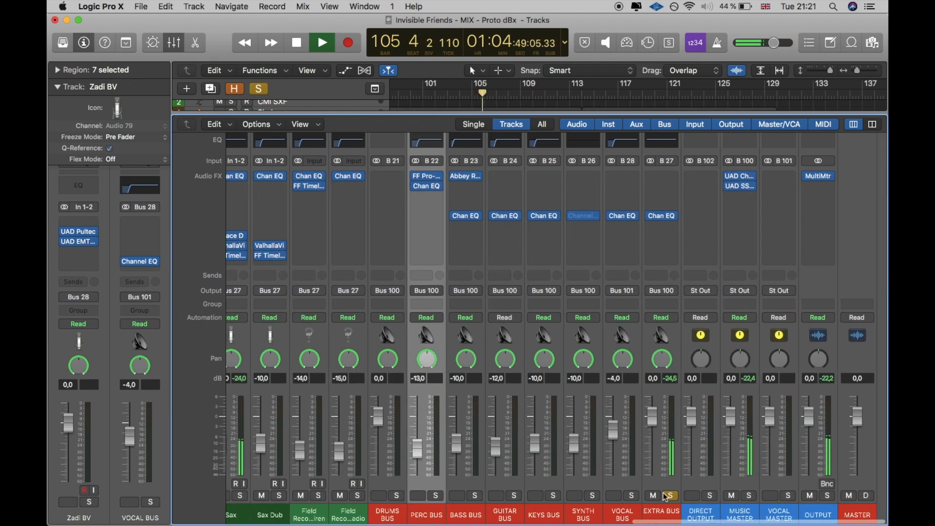
click(676, 499)
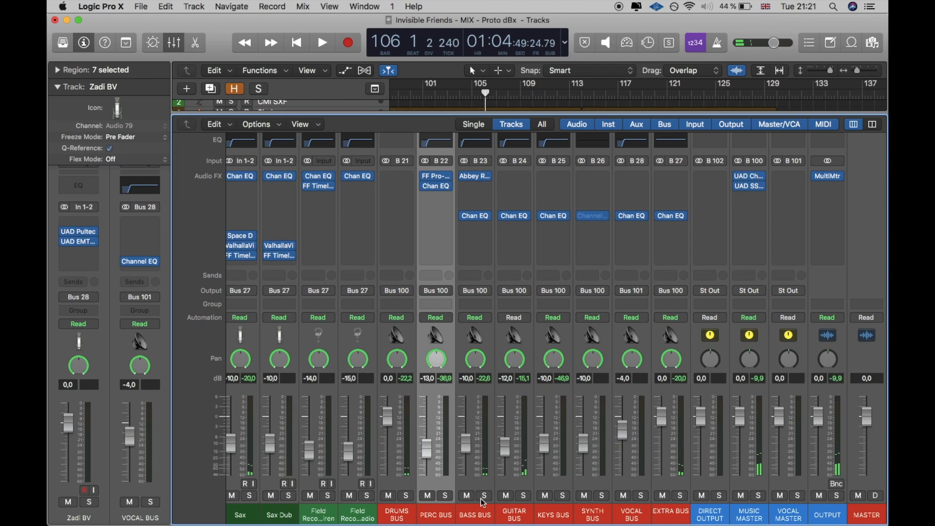
Step: Select the bus channels from DRUMS BUS onward, then DRUMS BUS alone, and examine its empty effect slot without inserting a plug-in
drag(401, 518, 653, 512)
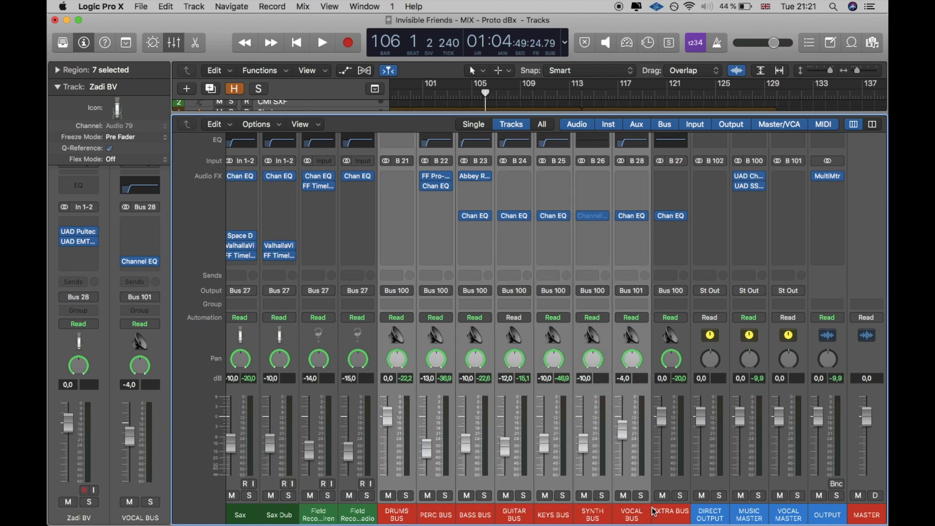
click(654, 512)
click(408, 512)
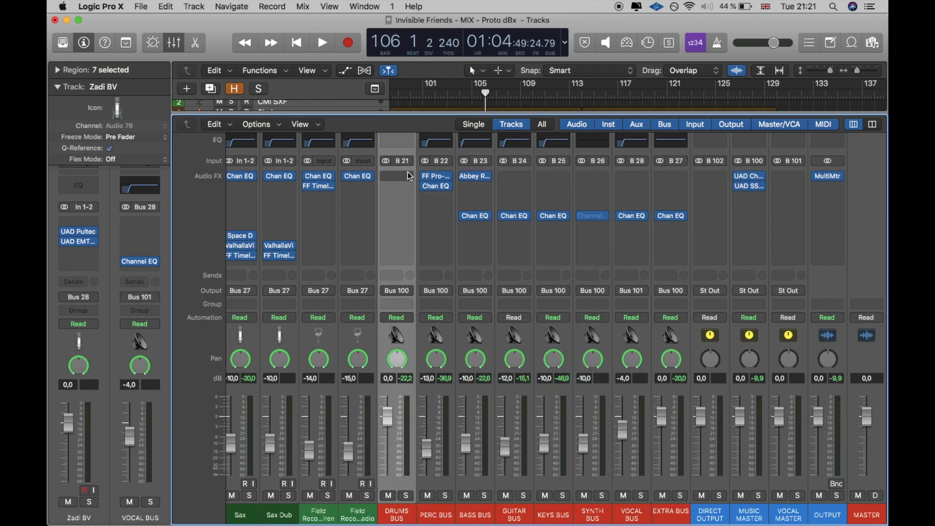
click(402, 179)
click(402, 178)
click(391, 173)
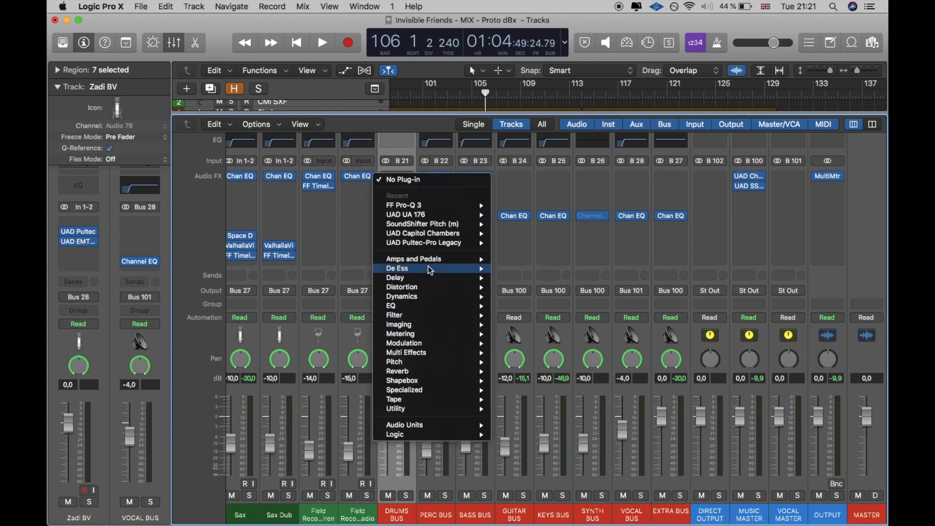
click(393, 165)
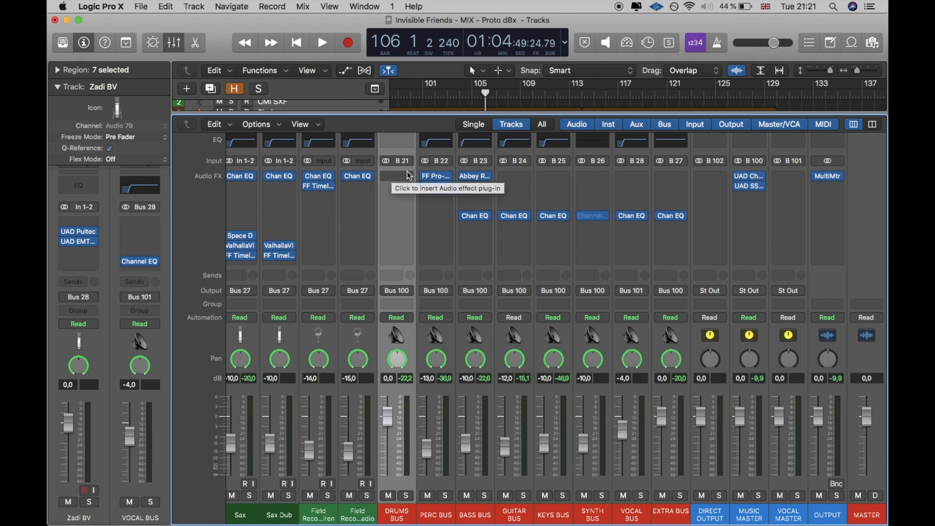
Step: Move the Channel EQ on PERC BUS down level with the other buses' EQs and review its low-cut settings
scroll(478, 199, up, 1)
drag(433, 191, 438, 221)
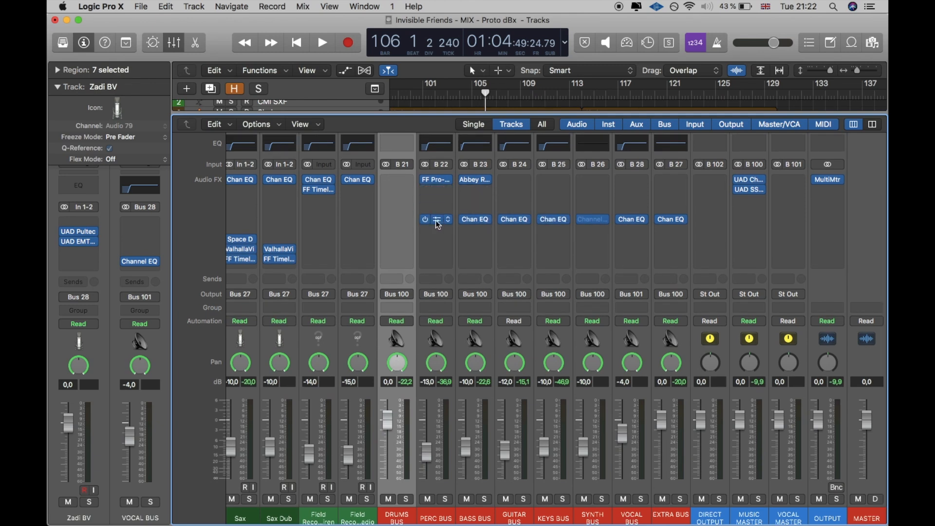
click(435, 220)
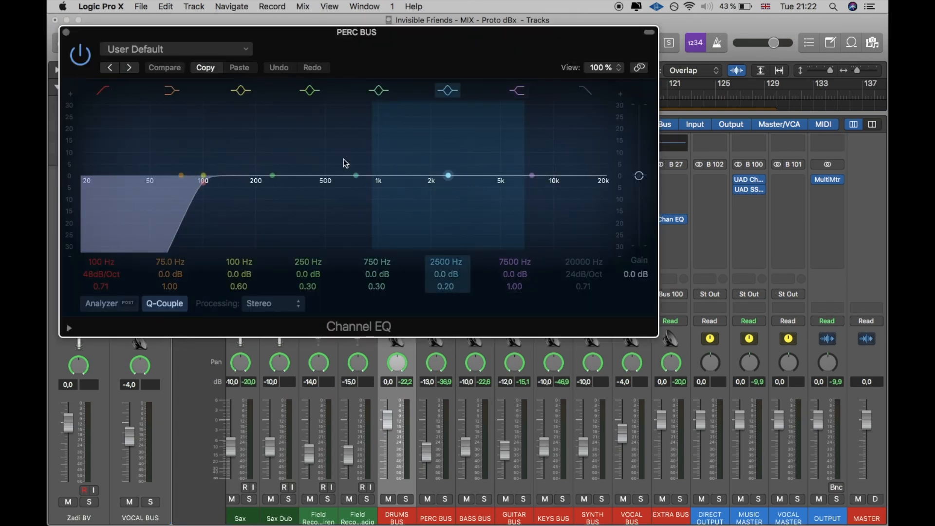
click(68, 33)
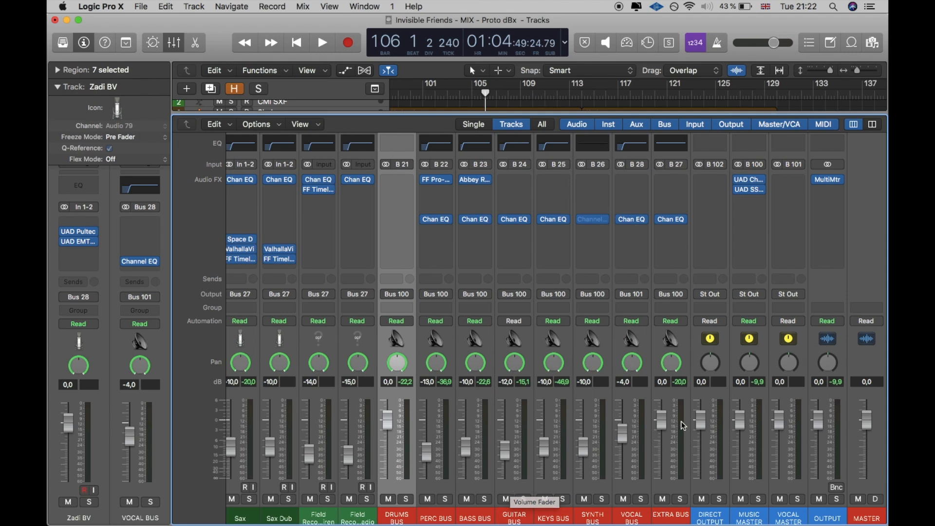
Step: Select the MUSIC MASTER channel and then the VOCAL MASTER channel in the mixer
scroll(628, 390, right, 1)
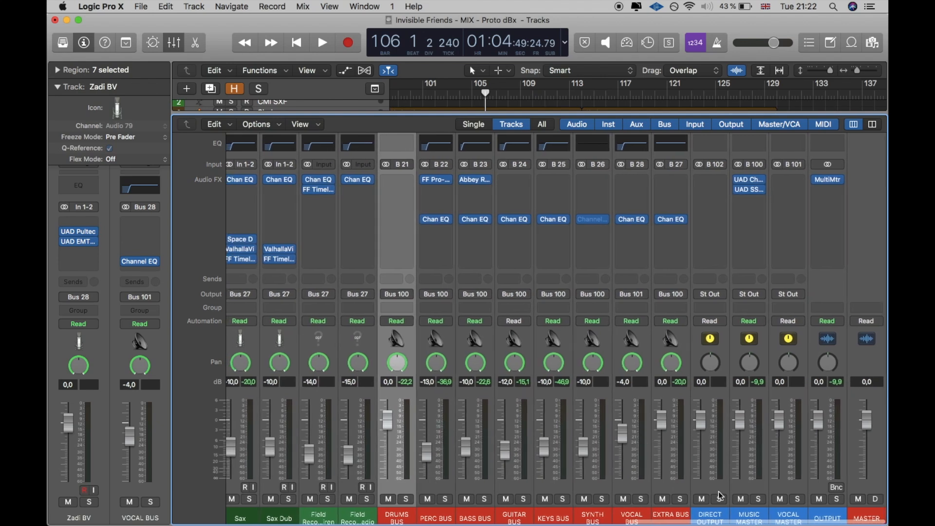
scroll(747, 513, down, 1)
click(747, 513)
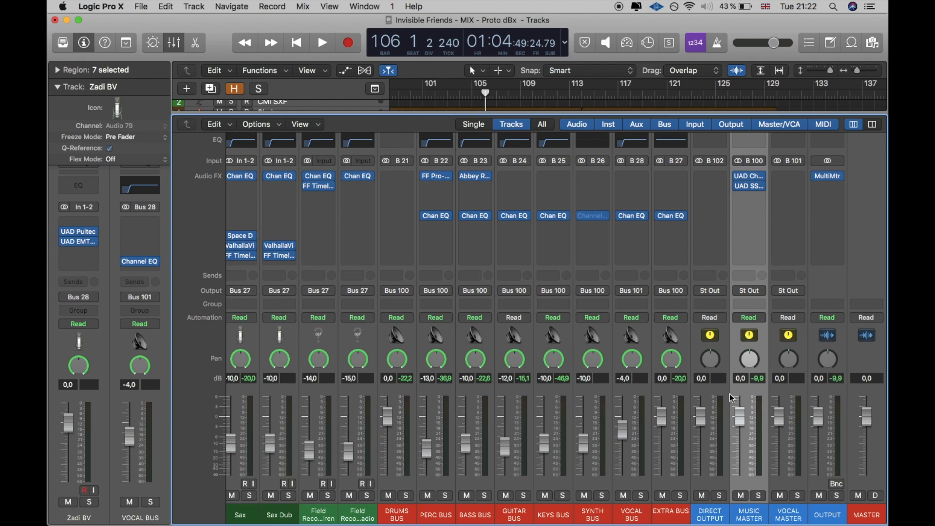
click(798, 508)
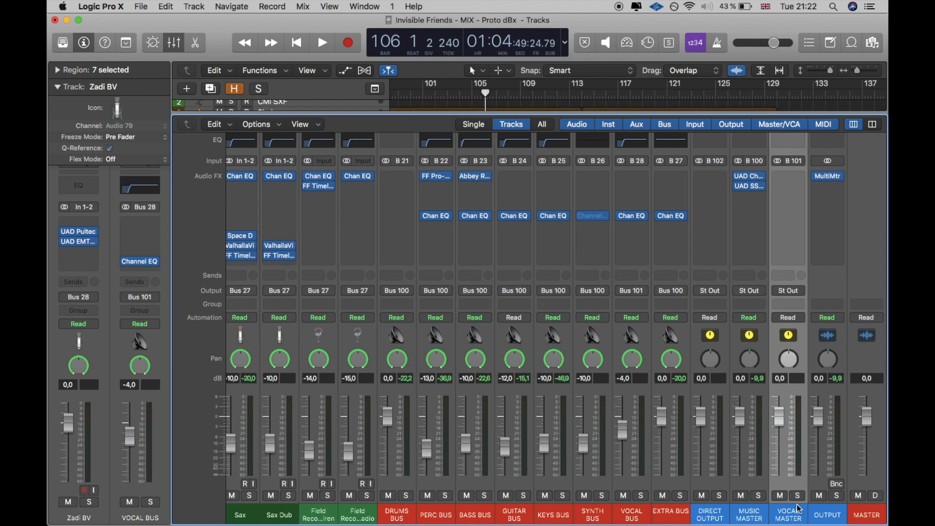
Step: Open the UAD Chandler Limited Curve Bender on MUSIC MASTER, play the mix from bar 101, and toggle the plug-in's bypass
click(750, 174)
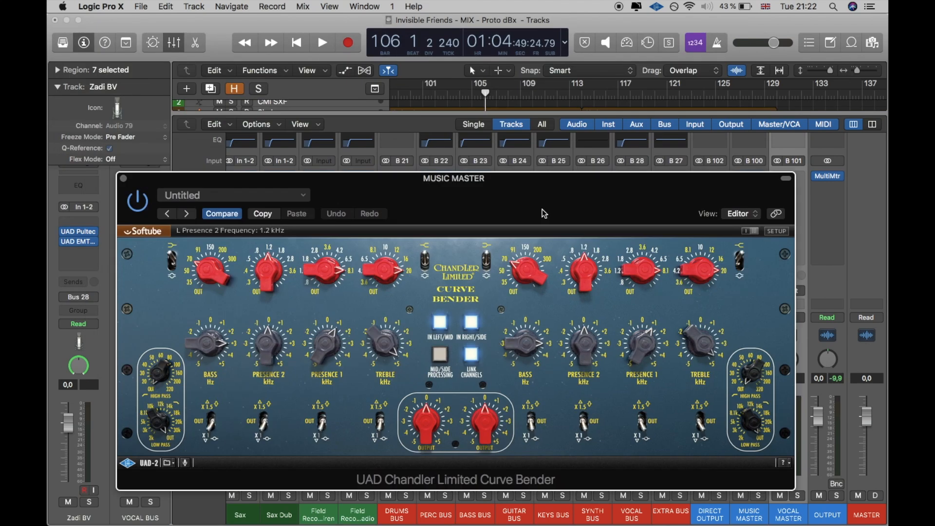
drag(597, 199, 584, 200)
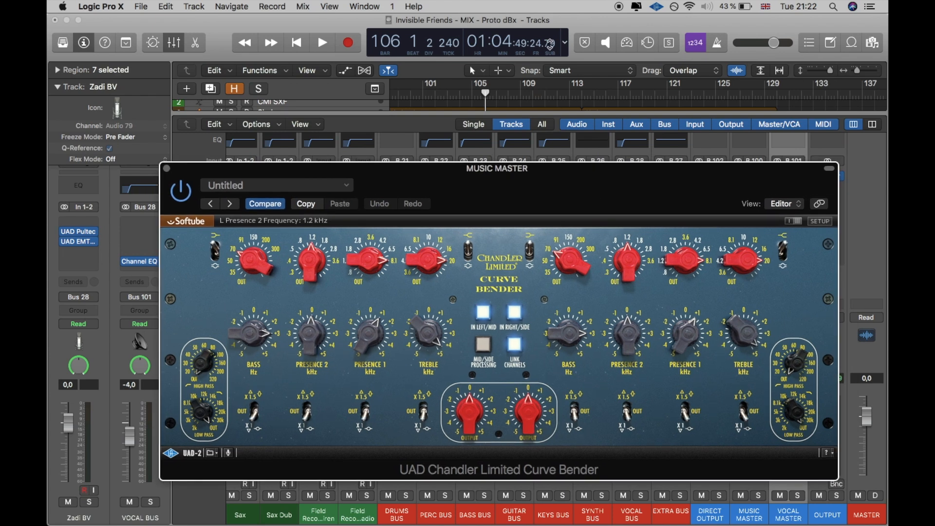
click(435, 85)
key(space)
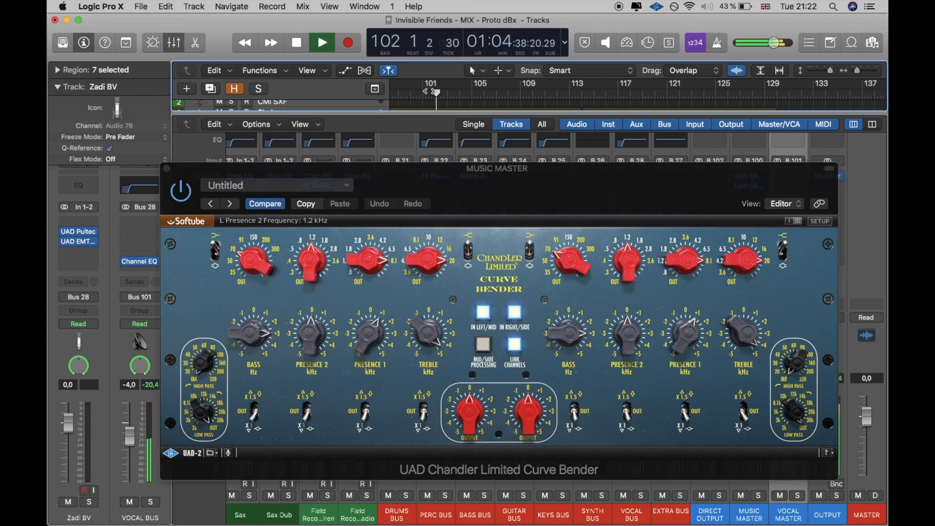
click(180, 195)
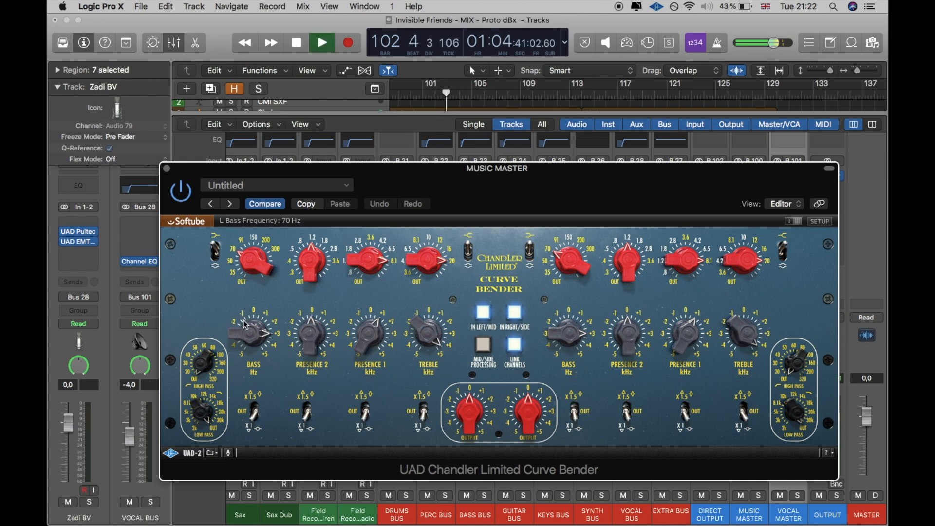
Step: Set the Curve Bender's bass gain to 0.0 dB, raise it again, and set the treble gain to 5.0 dB during playback
drag(244, 332, 249, 357)
key(space)
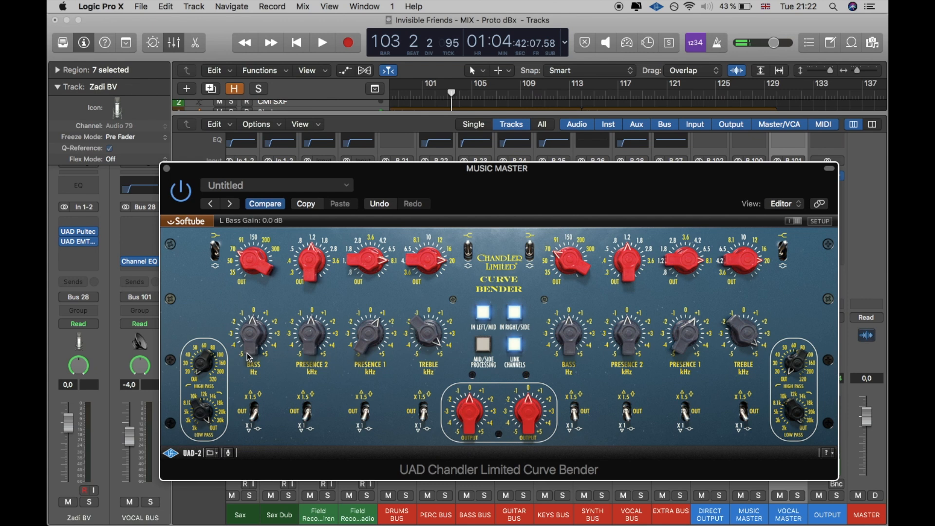
key(space)
drag(249, 357, 248, 336)
drag(416, 331, 412, 272)
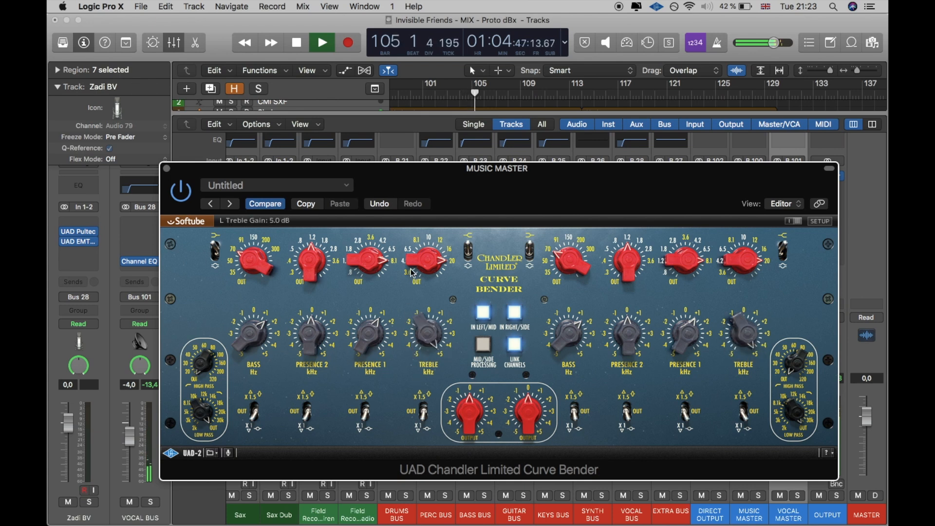
key(space)
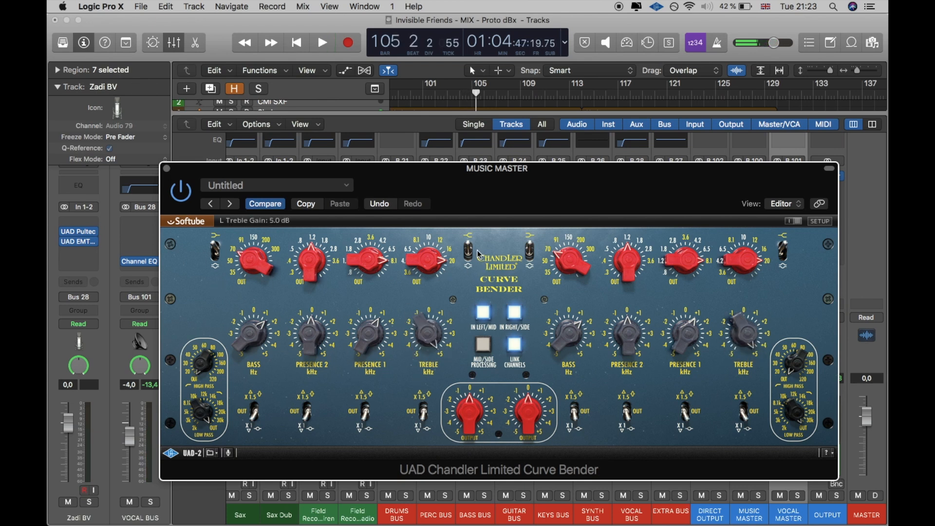
Step: Exaggerate the Curve Bender's bass boost, keep treble gain at 5.0 dB, and compare the mix with the plug-in bypassed
drag(258, 336, 288, 282)
drag(428, 339, 422, 277)
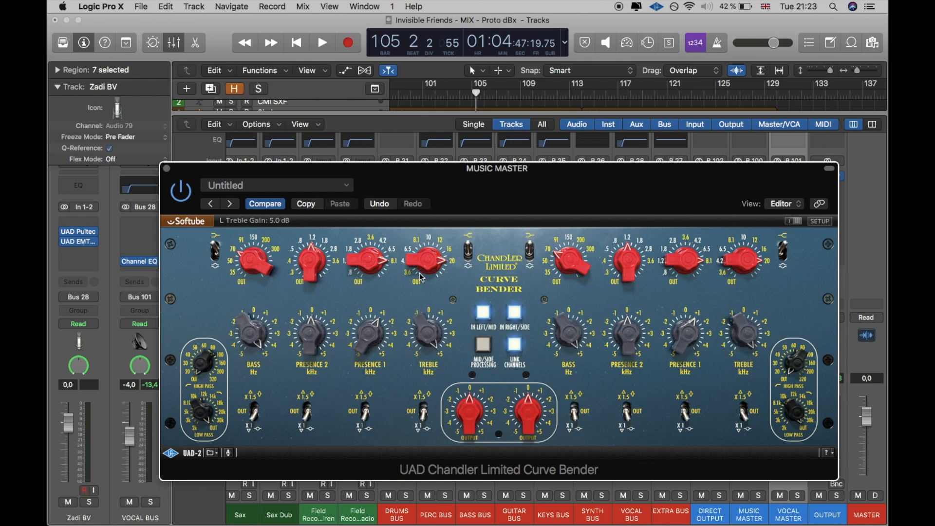
key(space)
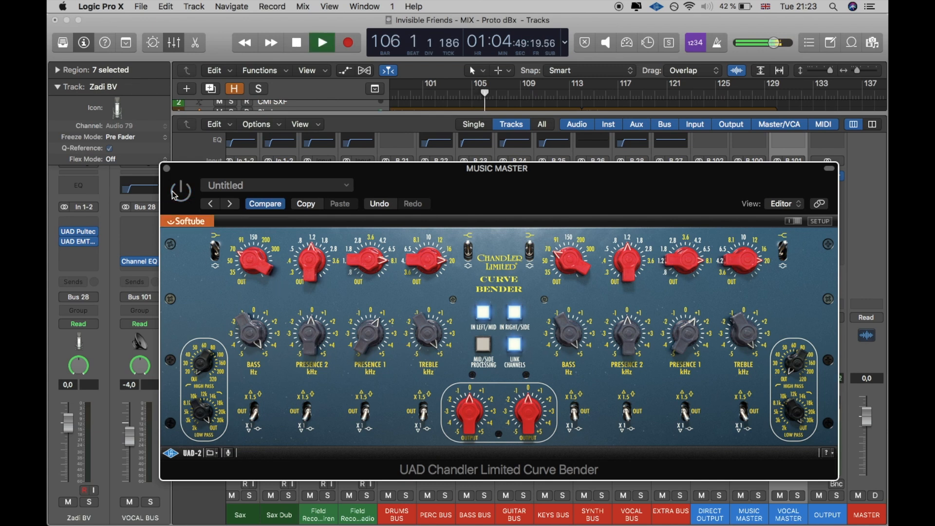
key(space)
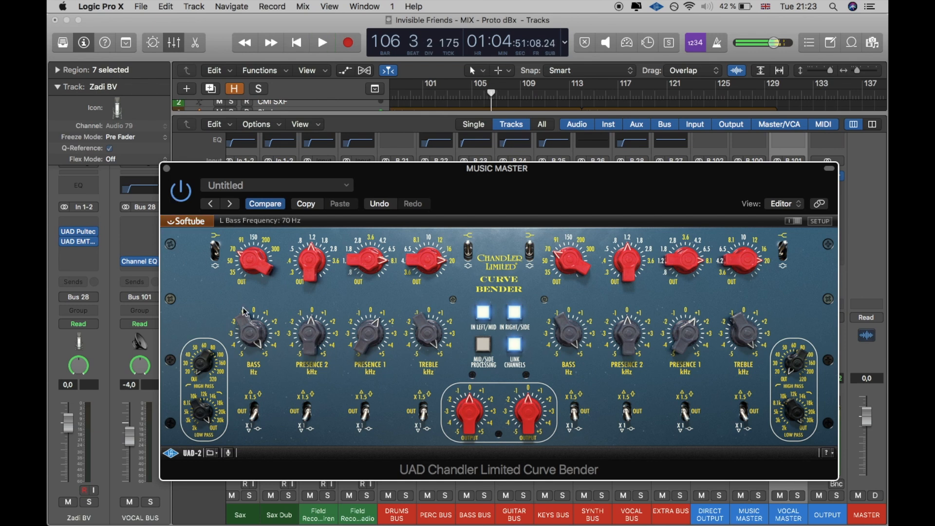
Step: Reduce the Curve Bender's bass and treble boosts, set Presence 1 gain to 1.0 dB, and play the mix briefly
drag(256, 335, 257, 350)
drag(418, 338, 419, 356)
drag(384, 325, 373, 350)
key(space)
key(space)
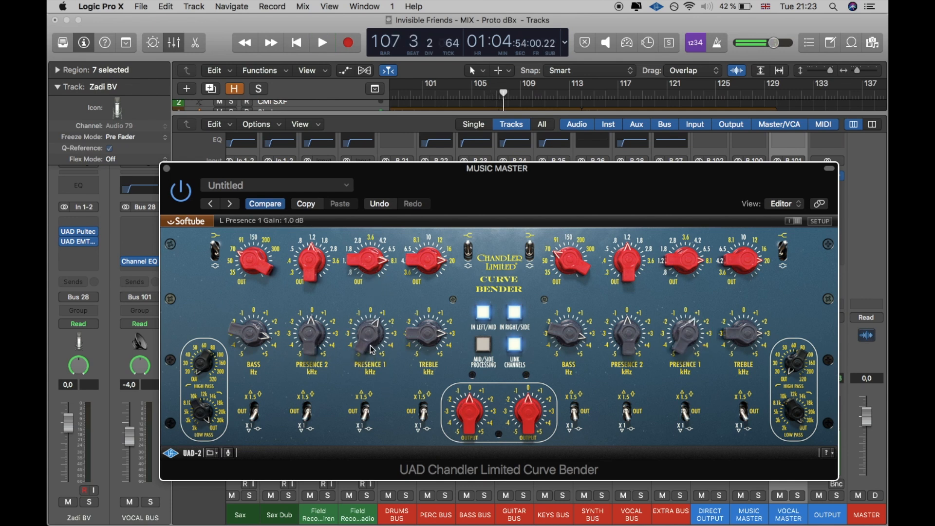
Step: Switch the Curve Bender's Presence 2 gain multiplier, set its frequency to 0.3 kHz, and adjust its gain during playback
click(306, 410)
drag(320, 277, 315, 276)
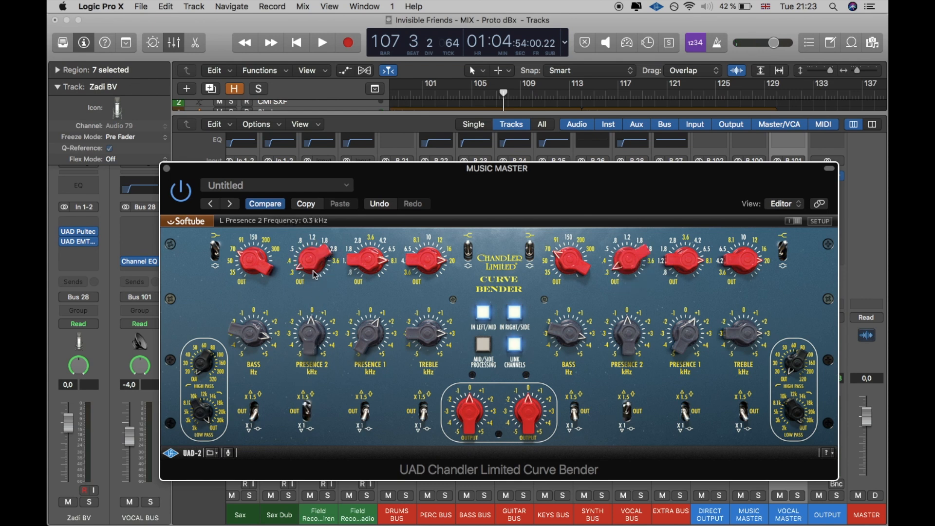
key(space)
drag(312, 314, 305, 322)
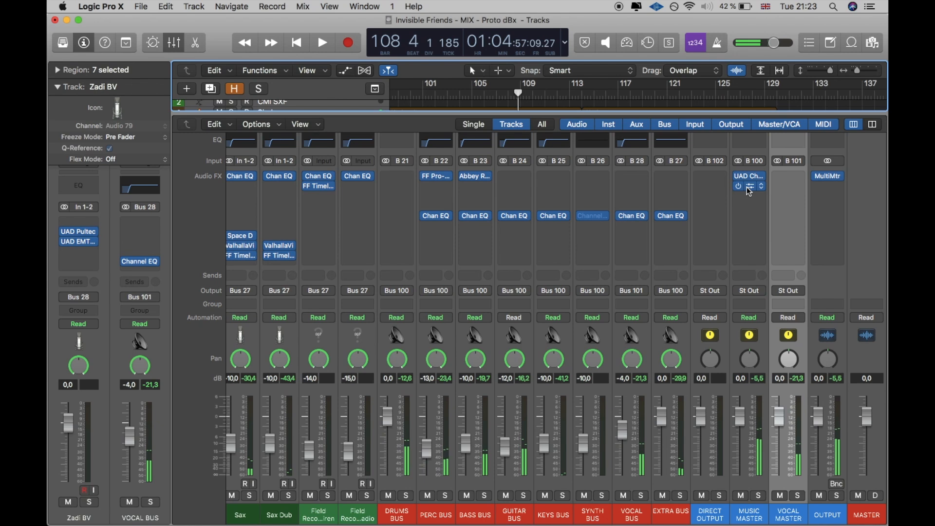
Step: Open the UAD SSL G Bus Compressor on MUSIC MASTER and reposition its window over the mixer
click(747, 187)
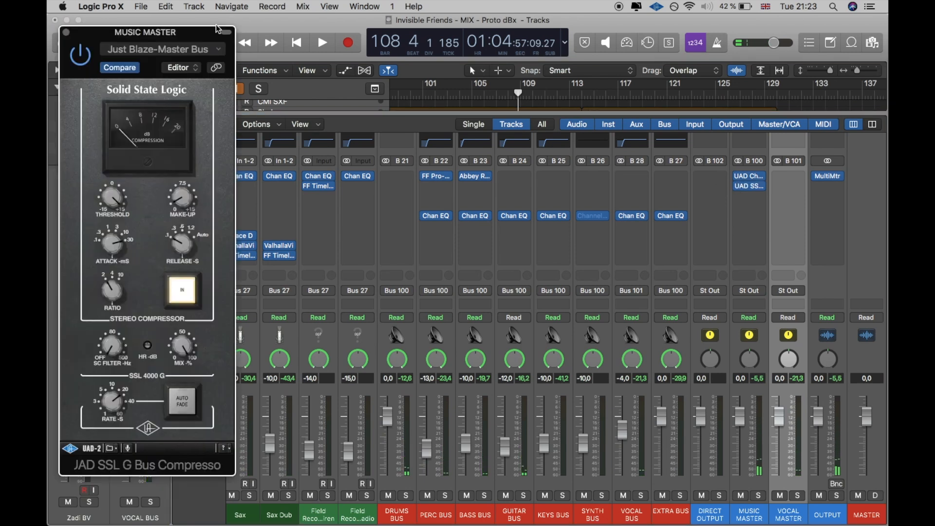
drag(188, 35, 566, 5)
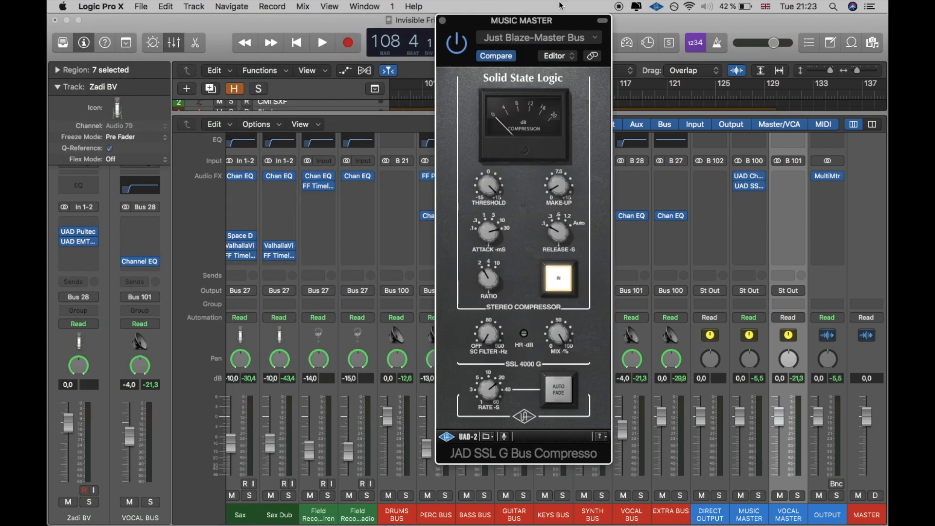
Step: Load the JB-Drake Master Bus factory preset in the SSL G Bus Compressor and start playing the mix
click(537, 39)
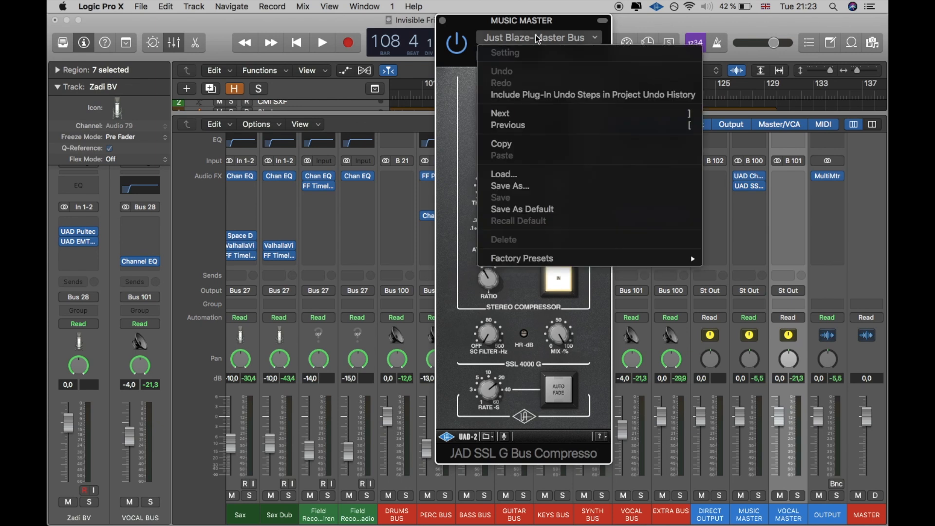
click(464, 109)
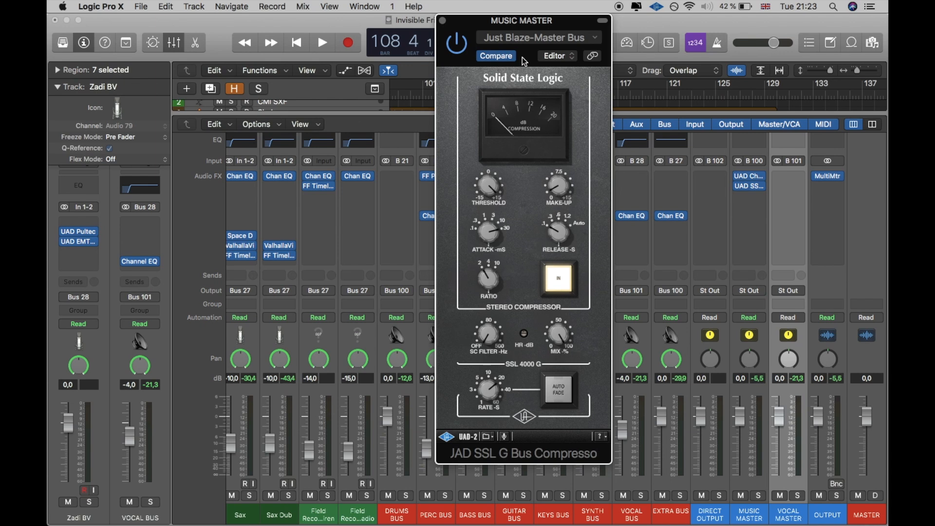
click(531, 44)
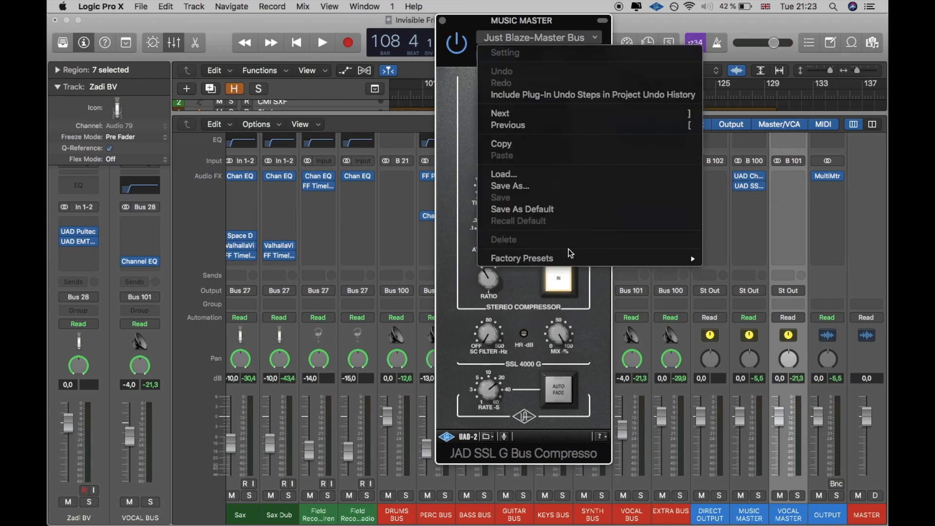
mouse_move(570, 253)
click(805, 176)
key(space)
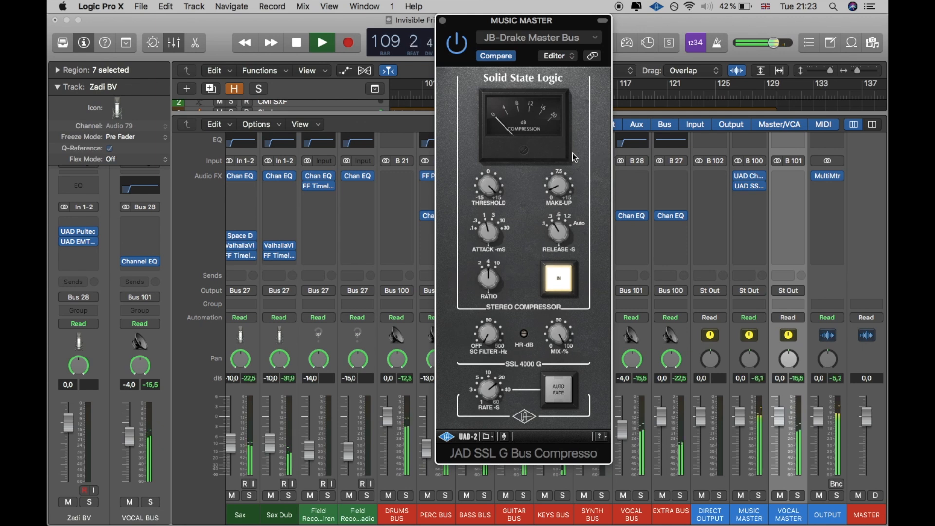
Step: Load the compressor's Just Blaze-Master Bus factory preset, stop playback, and raise the SC filter to about 80 Hz
click(536, 37)
mouse_move(548, 259)
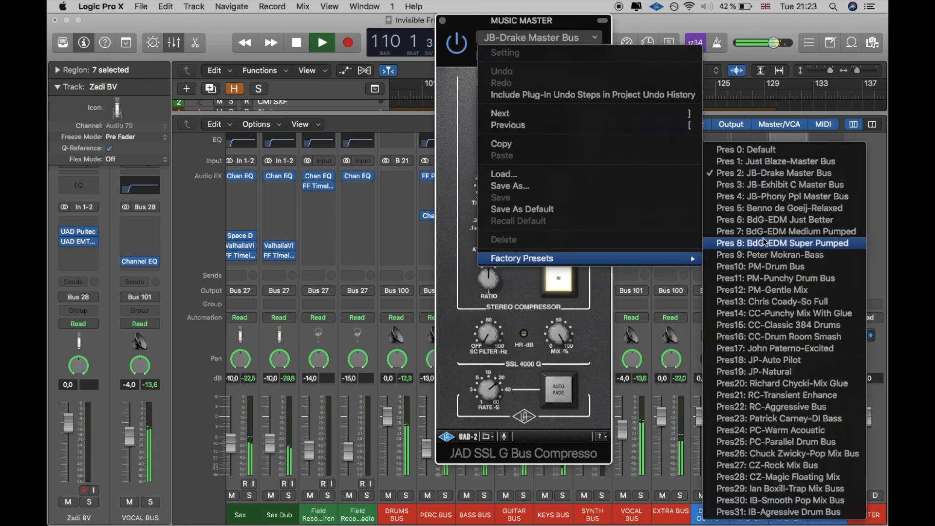
click(775, 161)
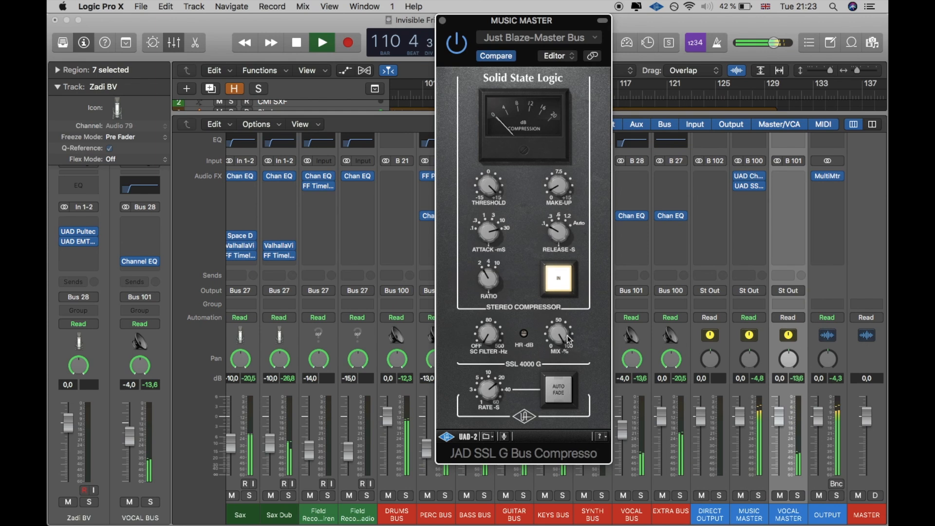
key(space)
drag(479, 340, 482, 270)
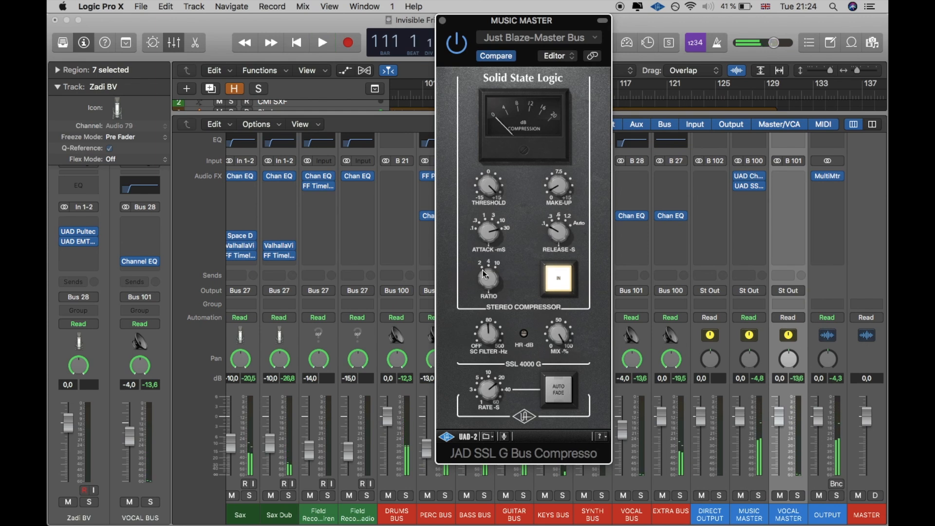